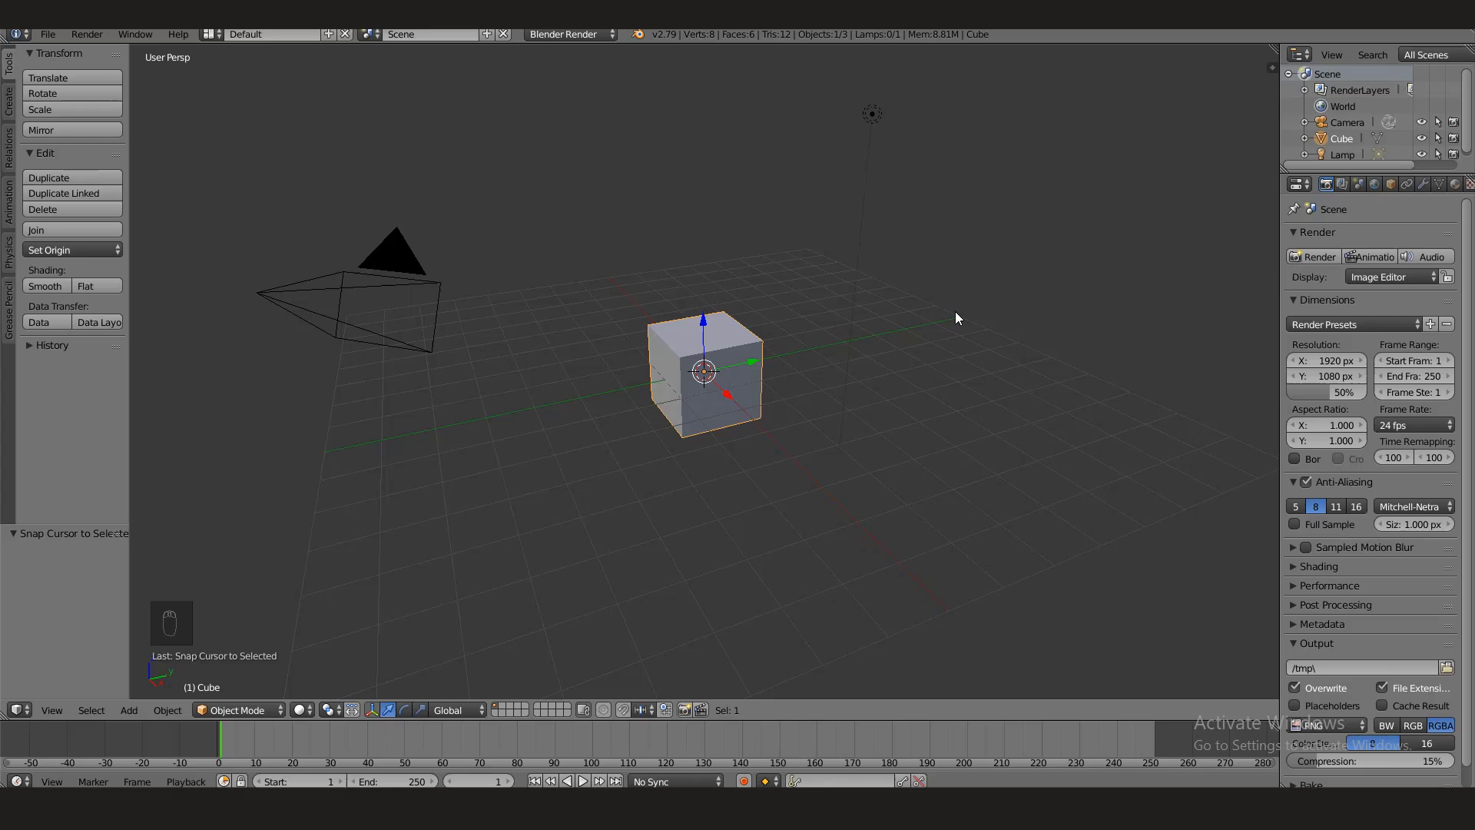
- Orbit around the default cube, then delete it with X and confirm the deletion
{"action": "middle_click_drag", "start_coordinate": [924, 491], "coordinate": [718, 395]}
{"action": "scroll", "coordinate": [730, 430], "scroll_direction": "up", "scroll_amount": 3}
{"action": "mouse_move", "coordinate": [751, 478]}
{"action": "middle_mouse_down"}
{"action": "mouse_move", "coordinate": [791, 418]}
{"action": "mouse_move", "coordinate": [760, 450]}
{"action": "middle_mouse_up"}
{"action": "key", "text": "x"}
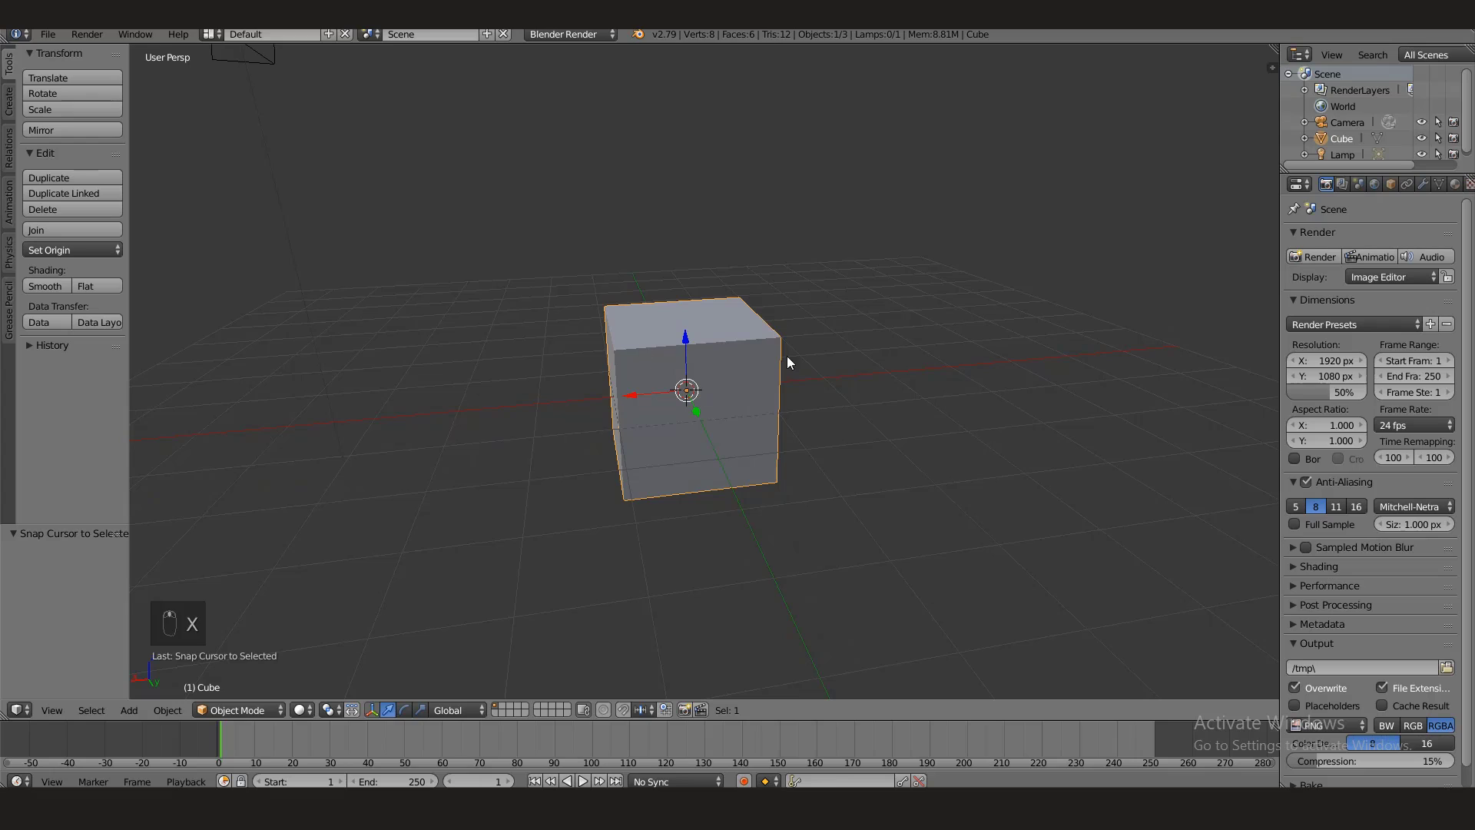
{"action": "key", "text": "x"}
{"action": "left_click", "coordinate": [776, 372]}
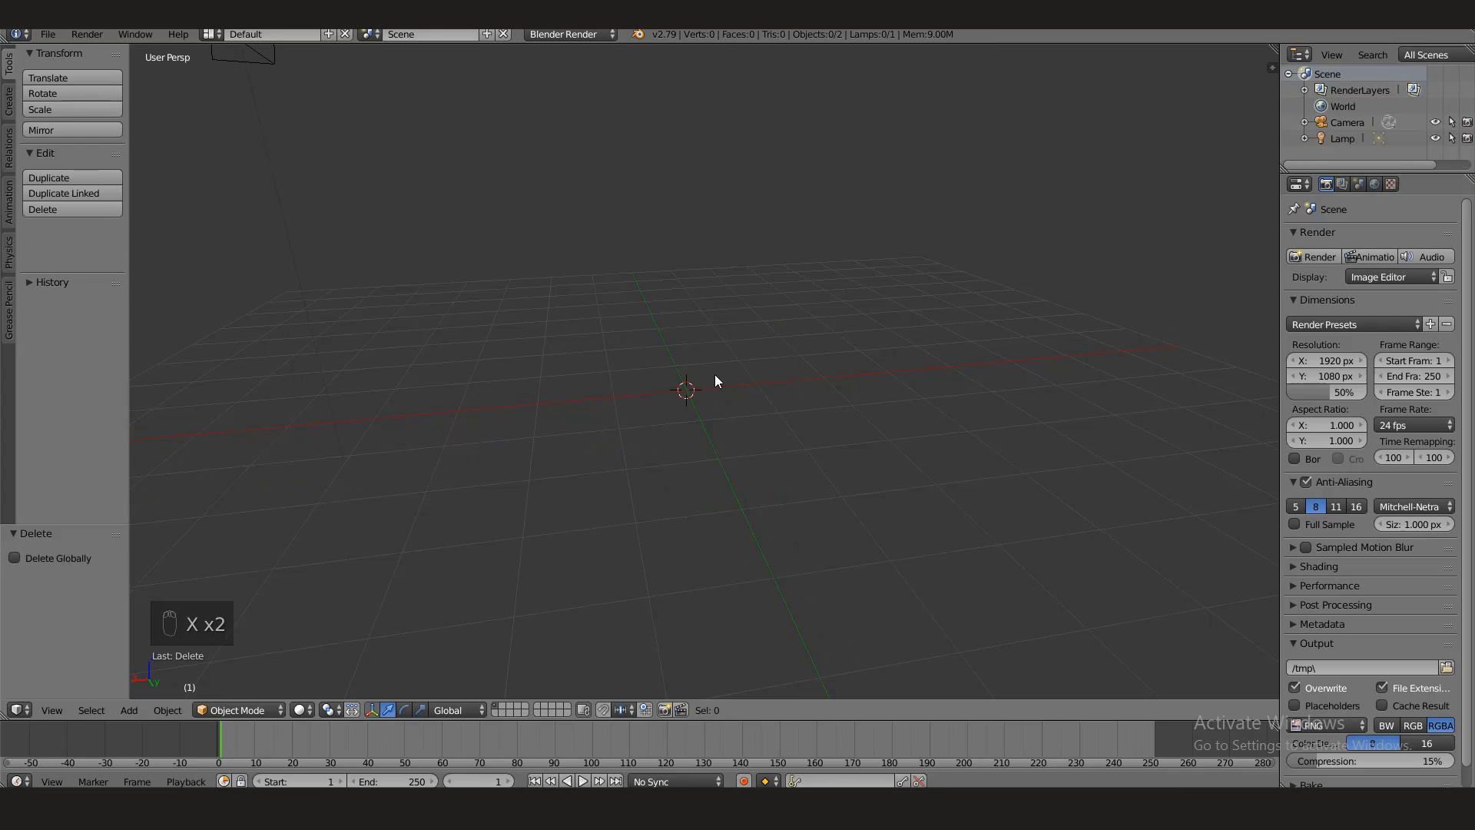
- Add a UV sphere and scale it uniformly to 1.099
{"action": "key", "text": "shift+a"}
{"action": "mouse_move", "coordinate": [731, 380]}
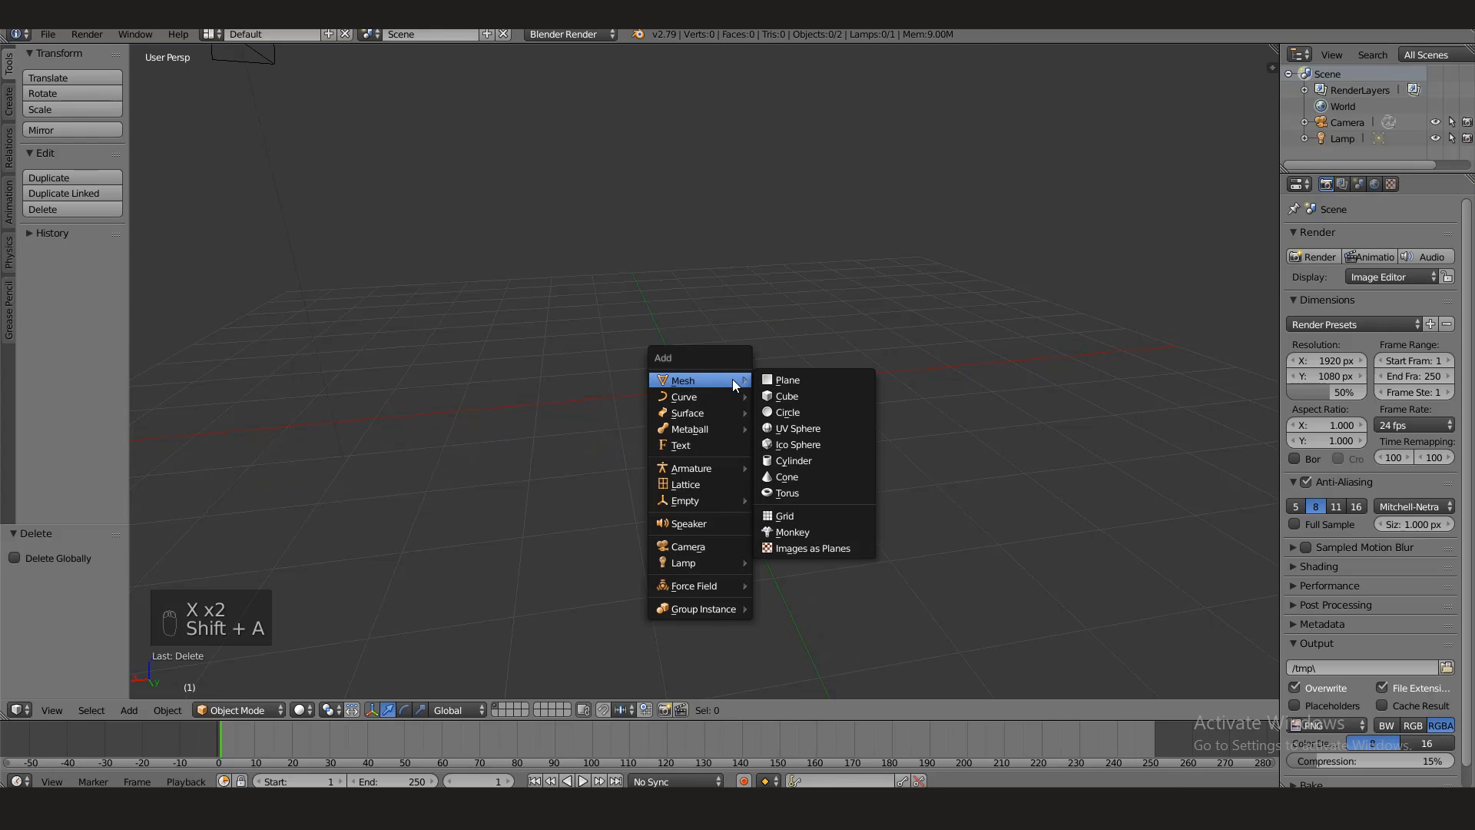
{"action": "left_click", "coordinate": [804, 428]}
{"action": "key", "text": "s"}
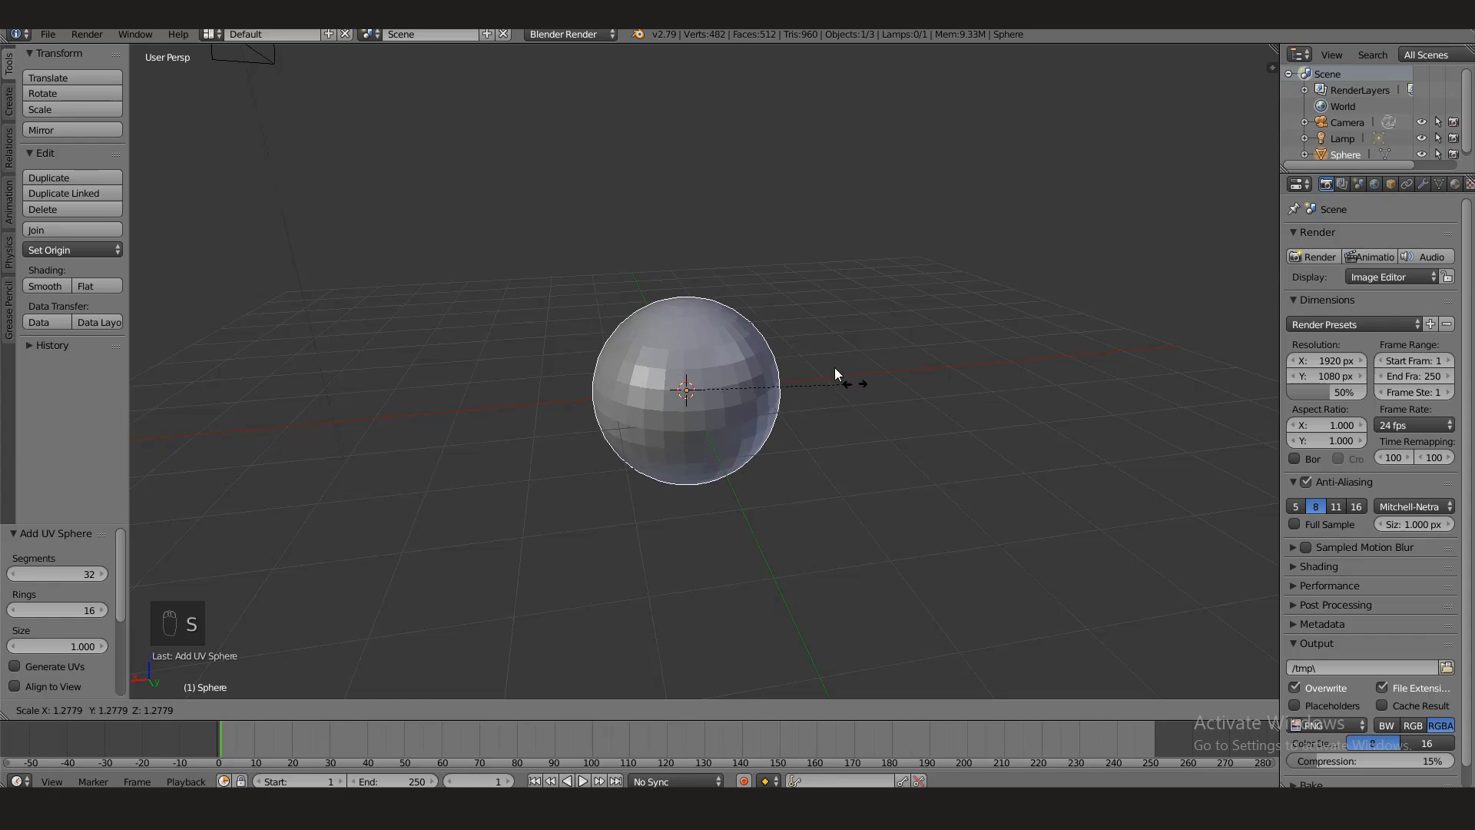
{"action": "left_click", "coordinate": [827, 364]}
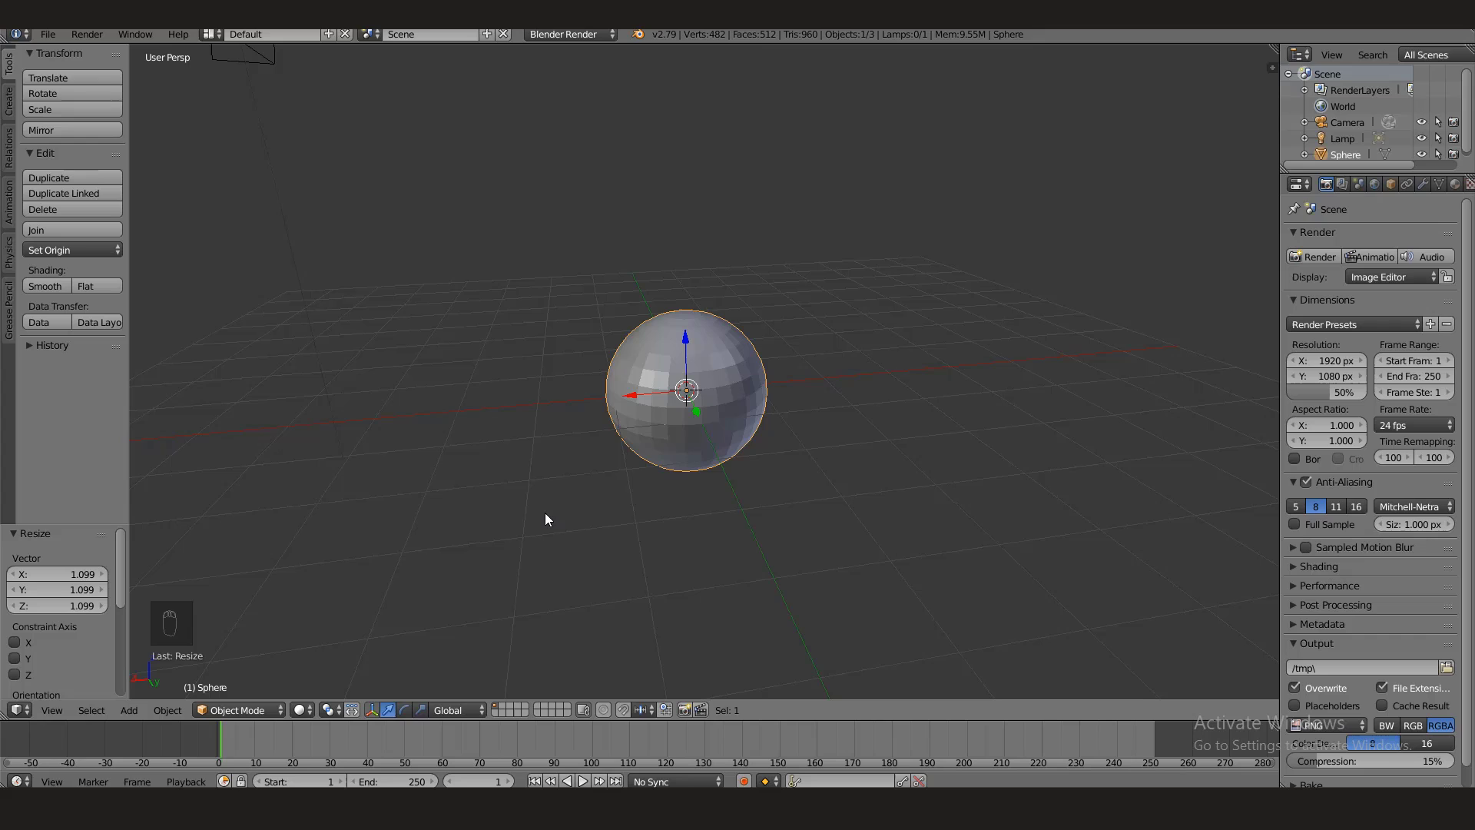
- Switch to an orthographic left view of the sphere
{"action": "key", "text": "KP_5"}
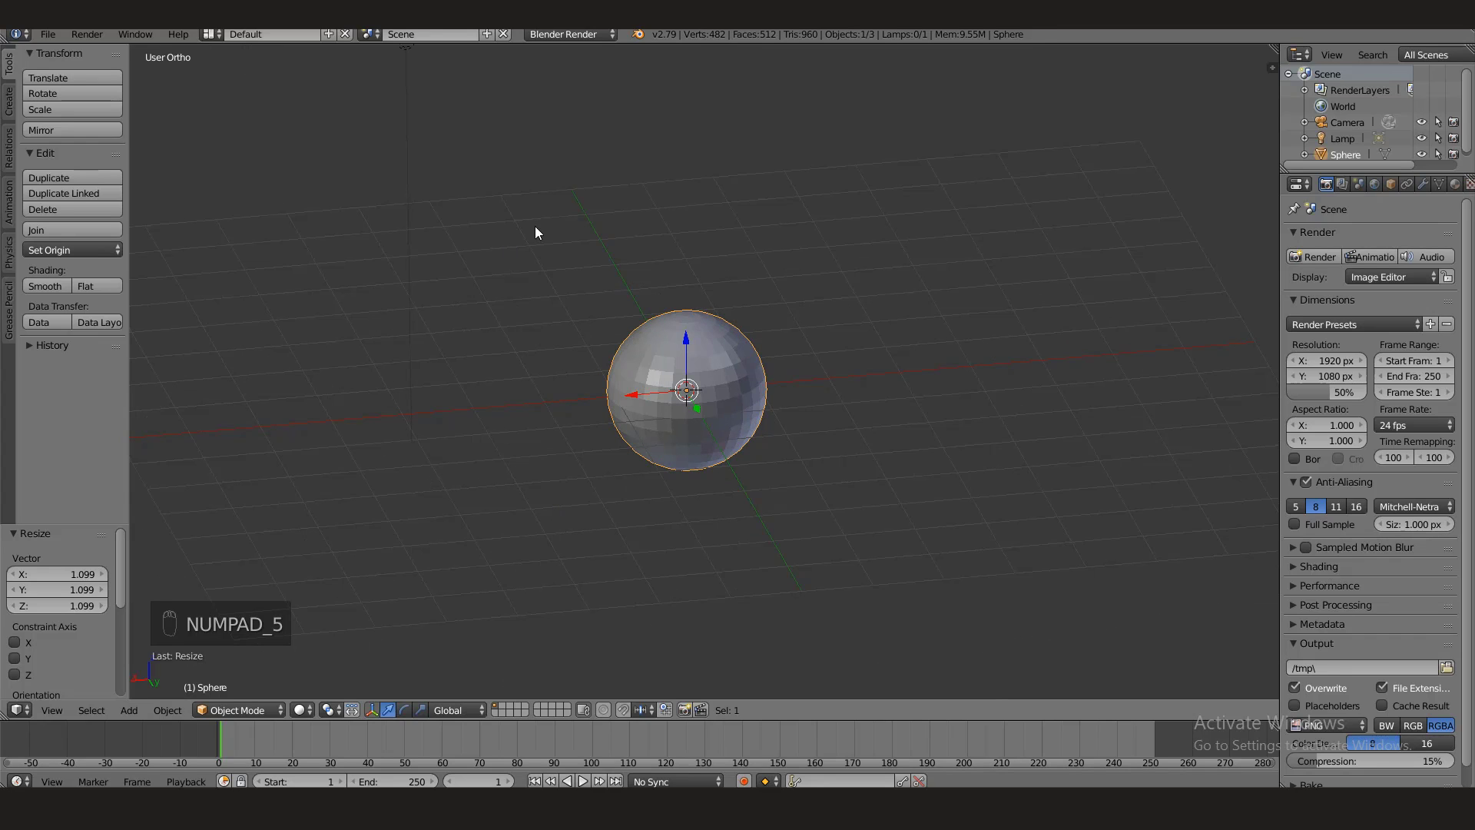
{"action": "left_click", "coordinate": [90, 710]}
{"action": "left_click", "coordinate": [52, 710]}
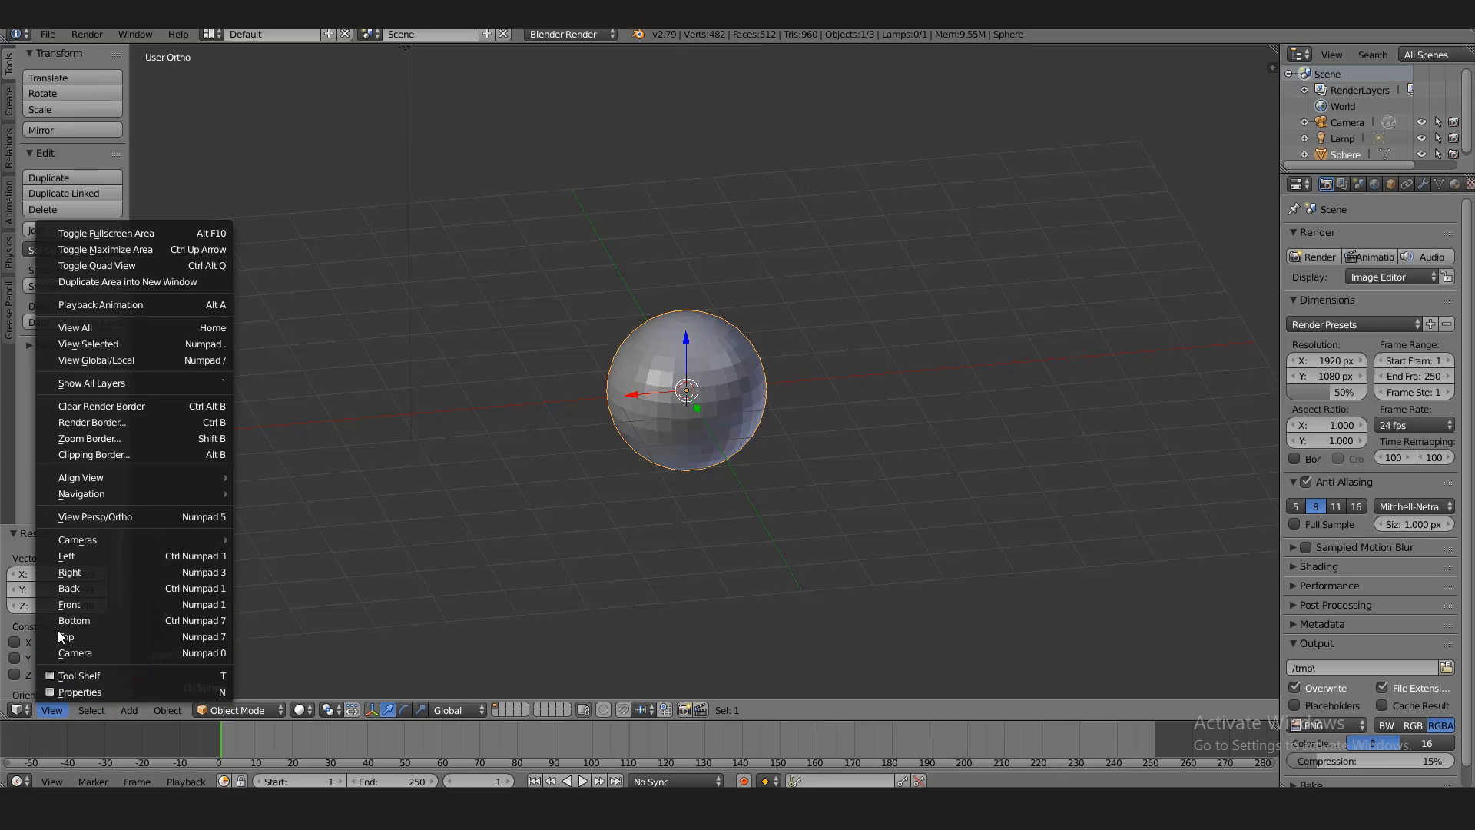
{"action": "left_click", "coordinate": [103, 557]}
{"action": "scroll", "coordinate": [865, 407], "scroll_direction": "up", "scroll_amount": 4}
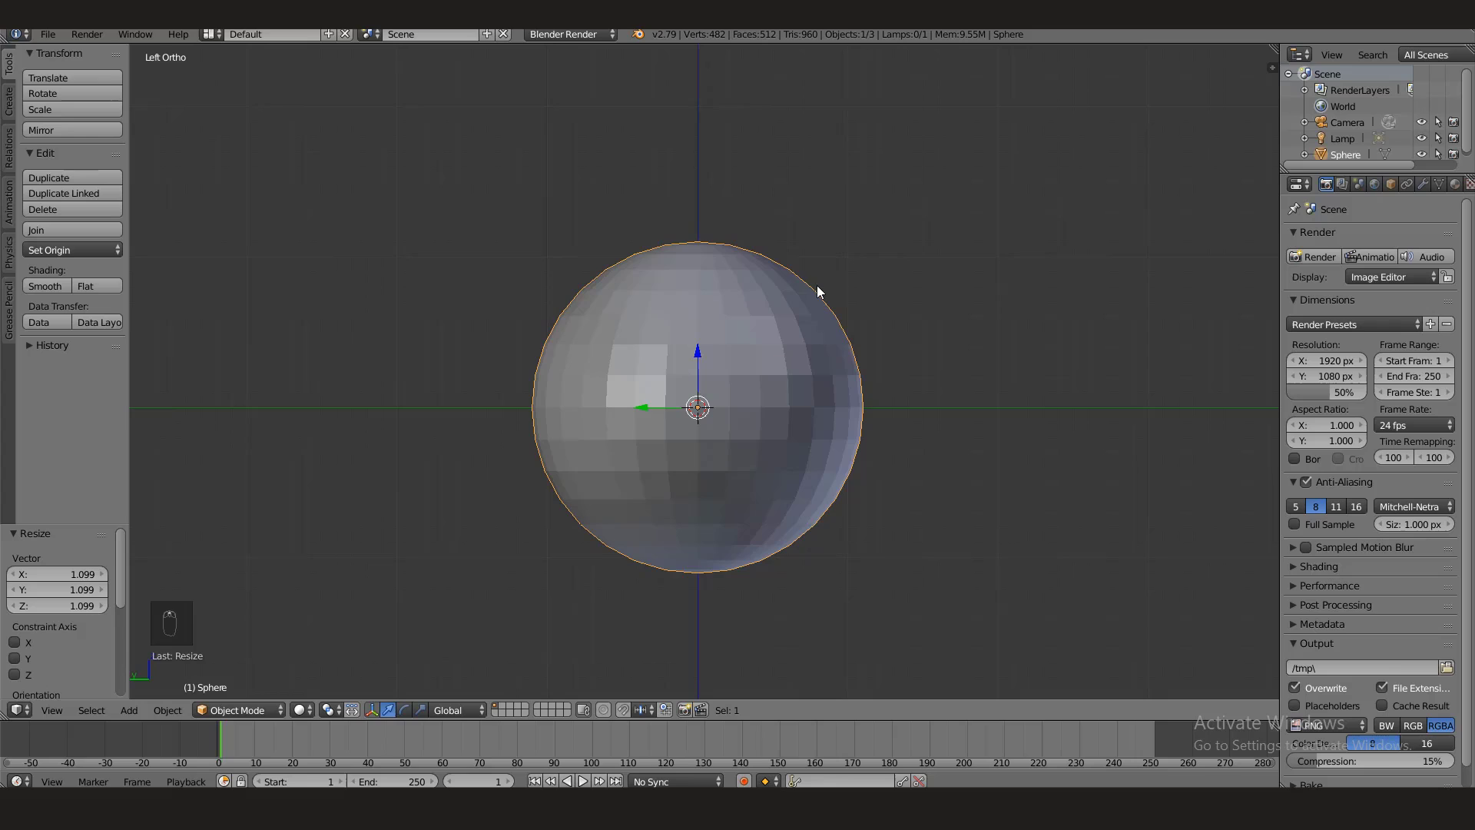
- In wireframe, add a plane and move it up to sit just above the sphere's top
{"action": "key", "text": "z"}
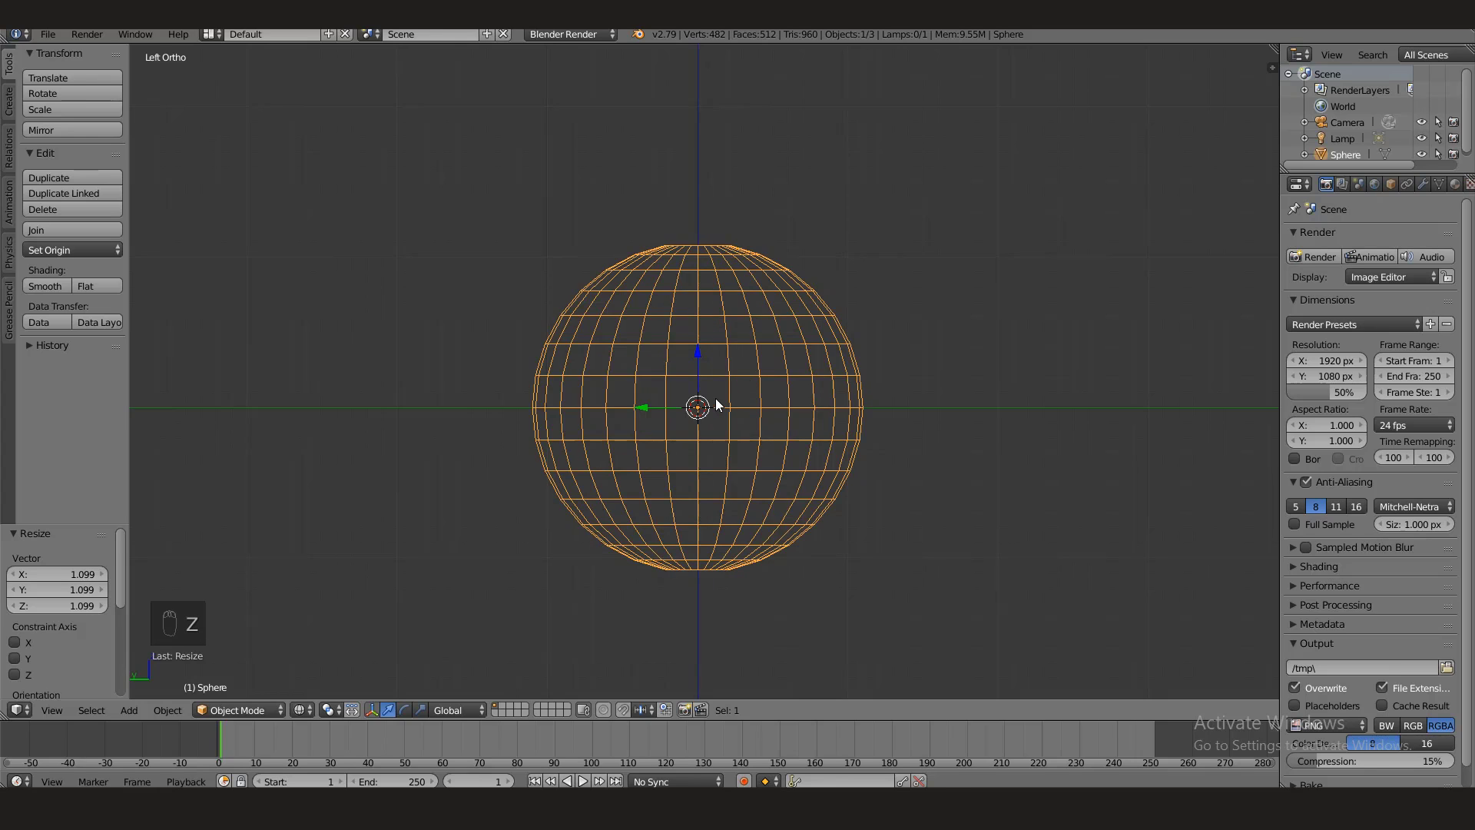
{"action": "key", "text": "shift+a"}
{"action": "left_click", "coordinate": [786, 398]}
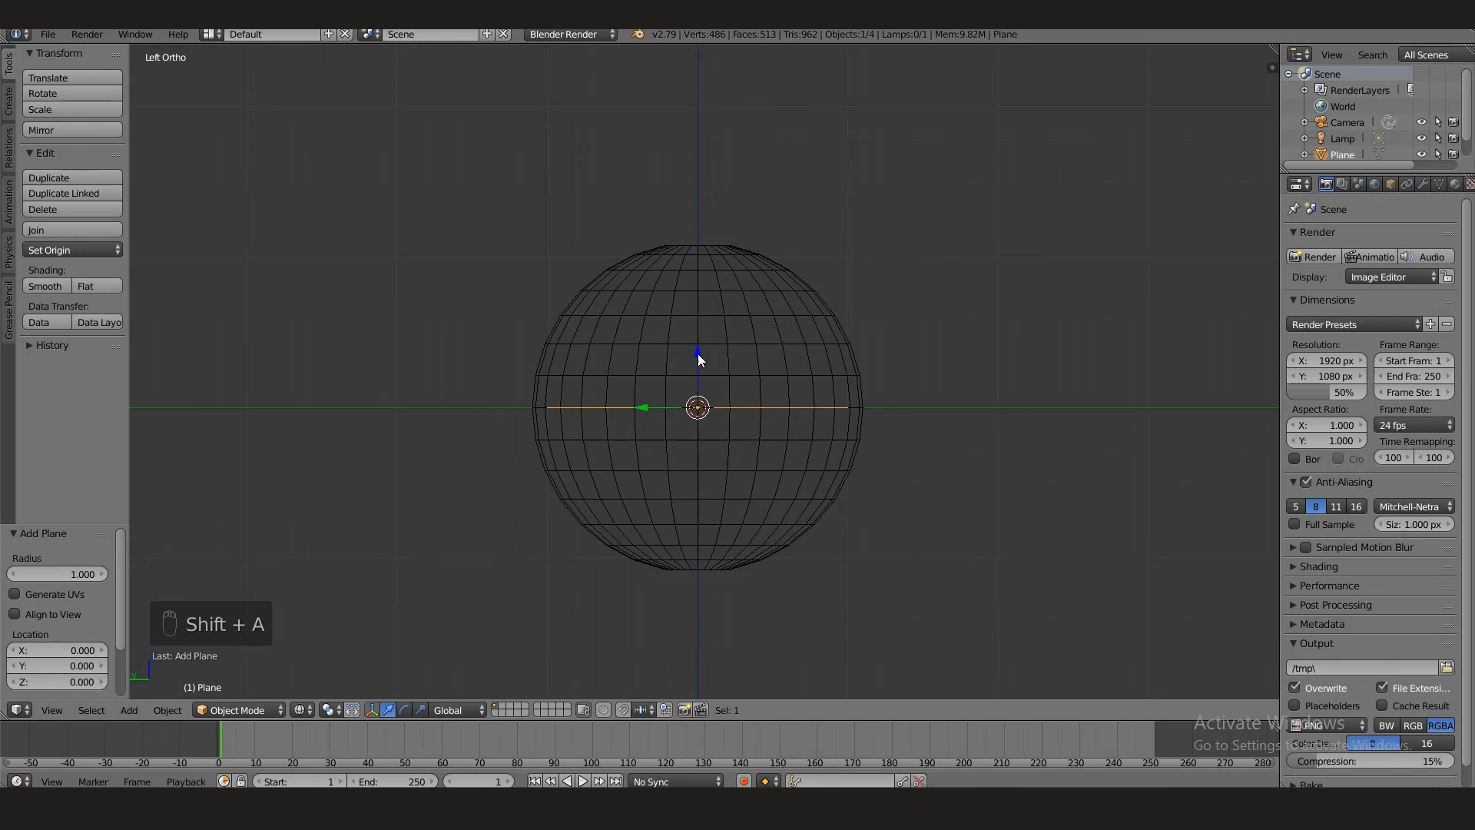
{"action": "left_click_drag", "start_coordinate": [698, 353], "coordinate": [699, 191]}
{"action": "key", "text": "z"}
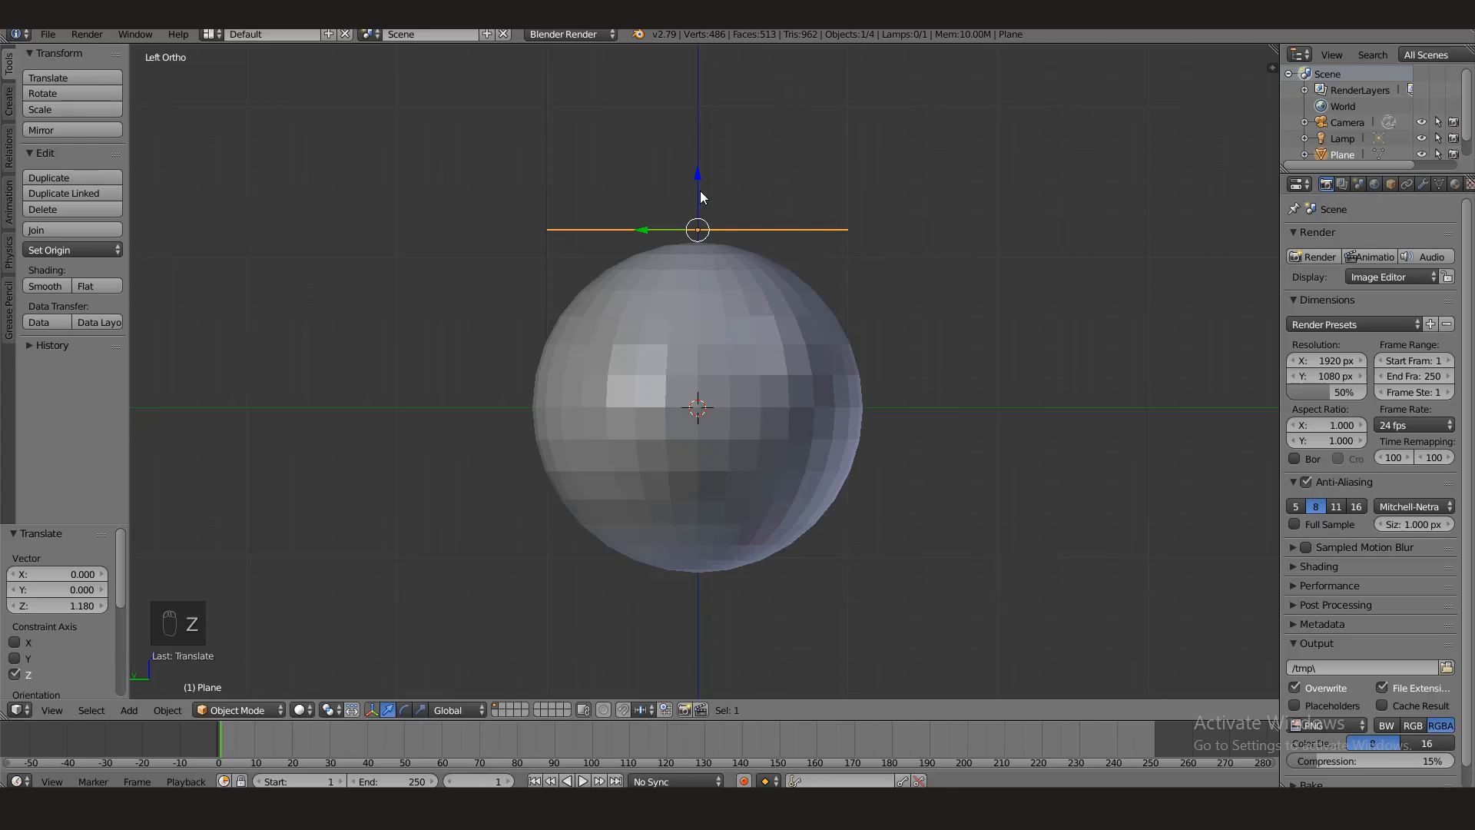
{"action": "scroll", "coordinate": [705, 198], "scroll_direction": "up", "scroll_amount": 2}
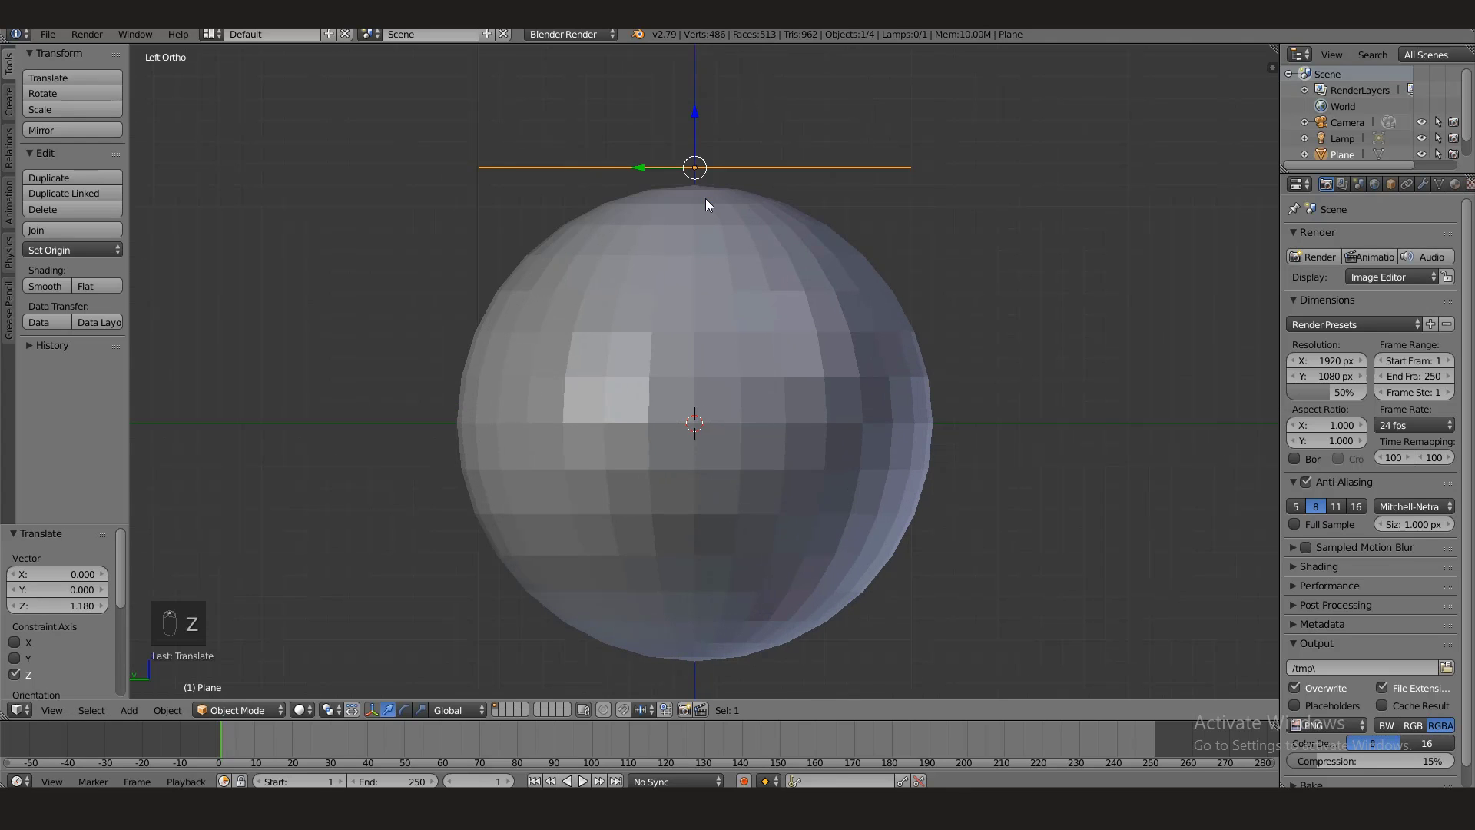
{"action": "left_click_drag", "start_coordinate": [695, 132], "coordinate": [695, 140]}
- Scale the plane up to 1.893 and view it at an angle
{"action": "key", "text": "s"}
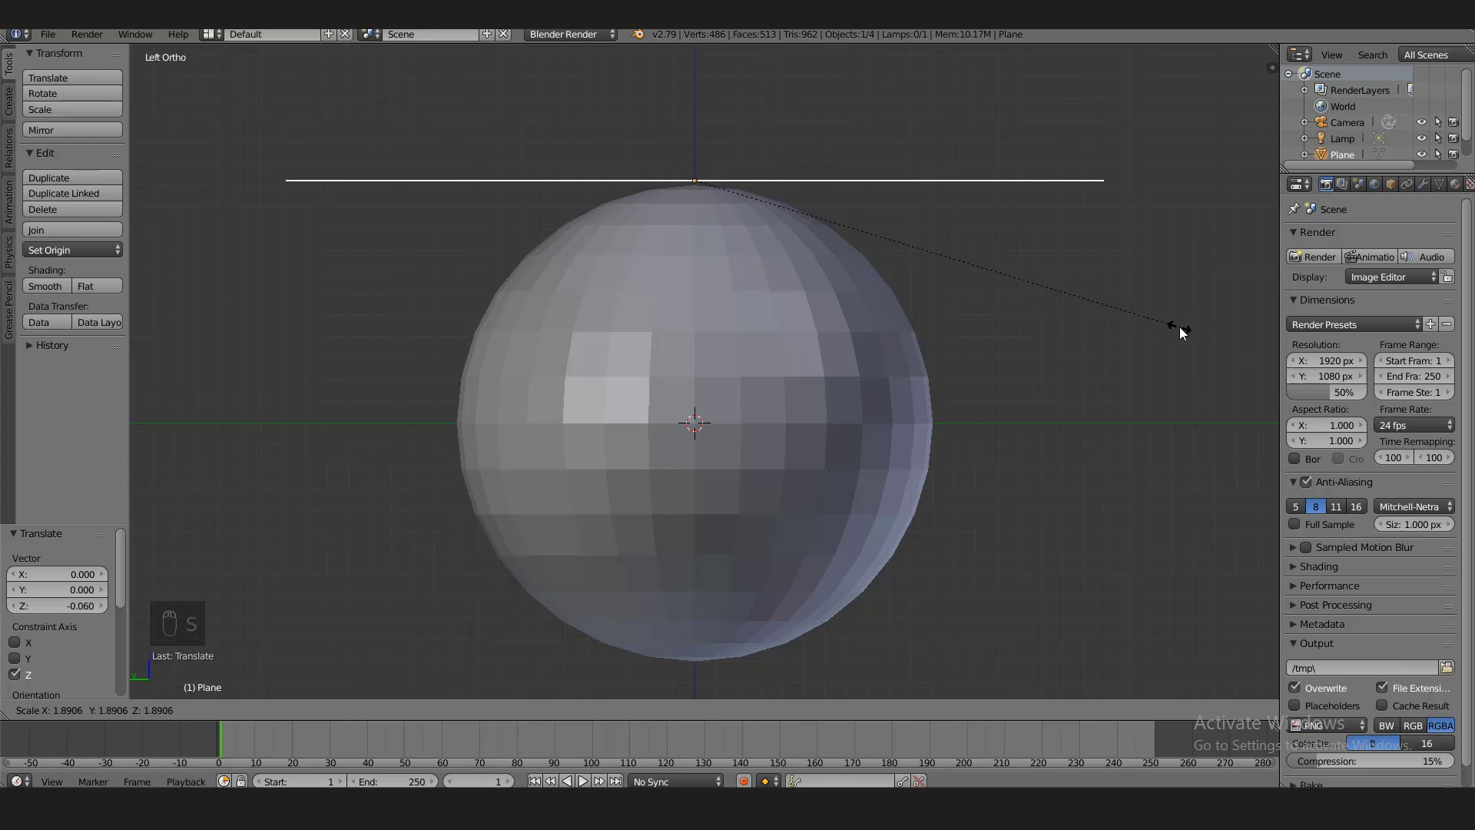
{"action": "left_click", "coordinate": [1179, 326]}
{"action": "scroll", "coordinate": [840, 216], "scroll_direction": "down", "scroll_amount": 3}
{"action": "middle_click_drag", "start_coordinate": [838, 212], "coordinate": [750, 238]}
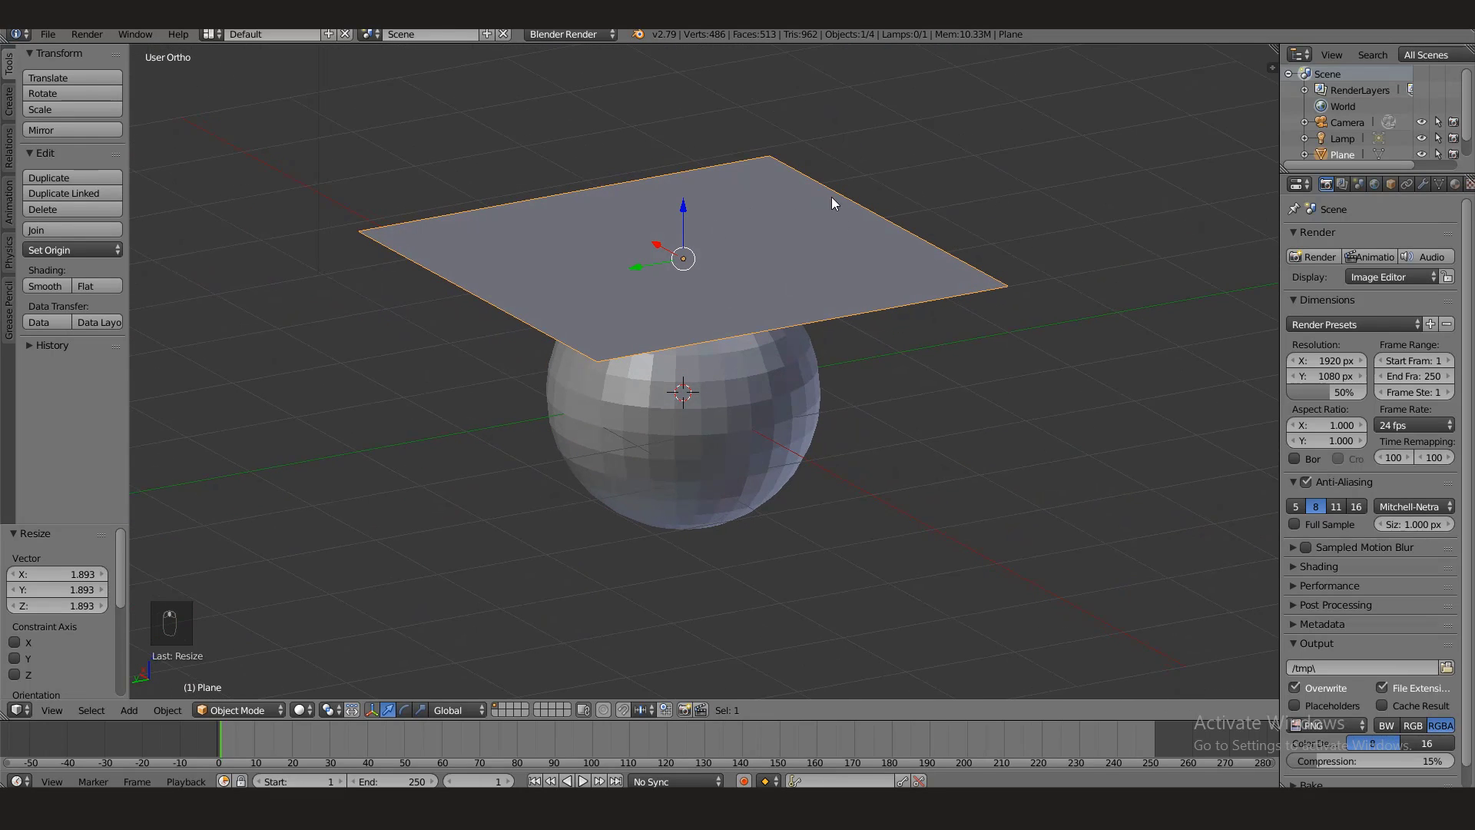
- Give the sphere Smooth shading, then select the plane
{"action": "middle_click_drag", "start_coordinate": [722, 384], "coordinate": [780, 393]}
{"action": "right_click", "coordinate": [665, 418]}
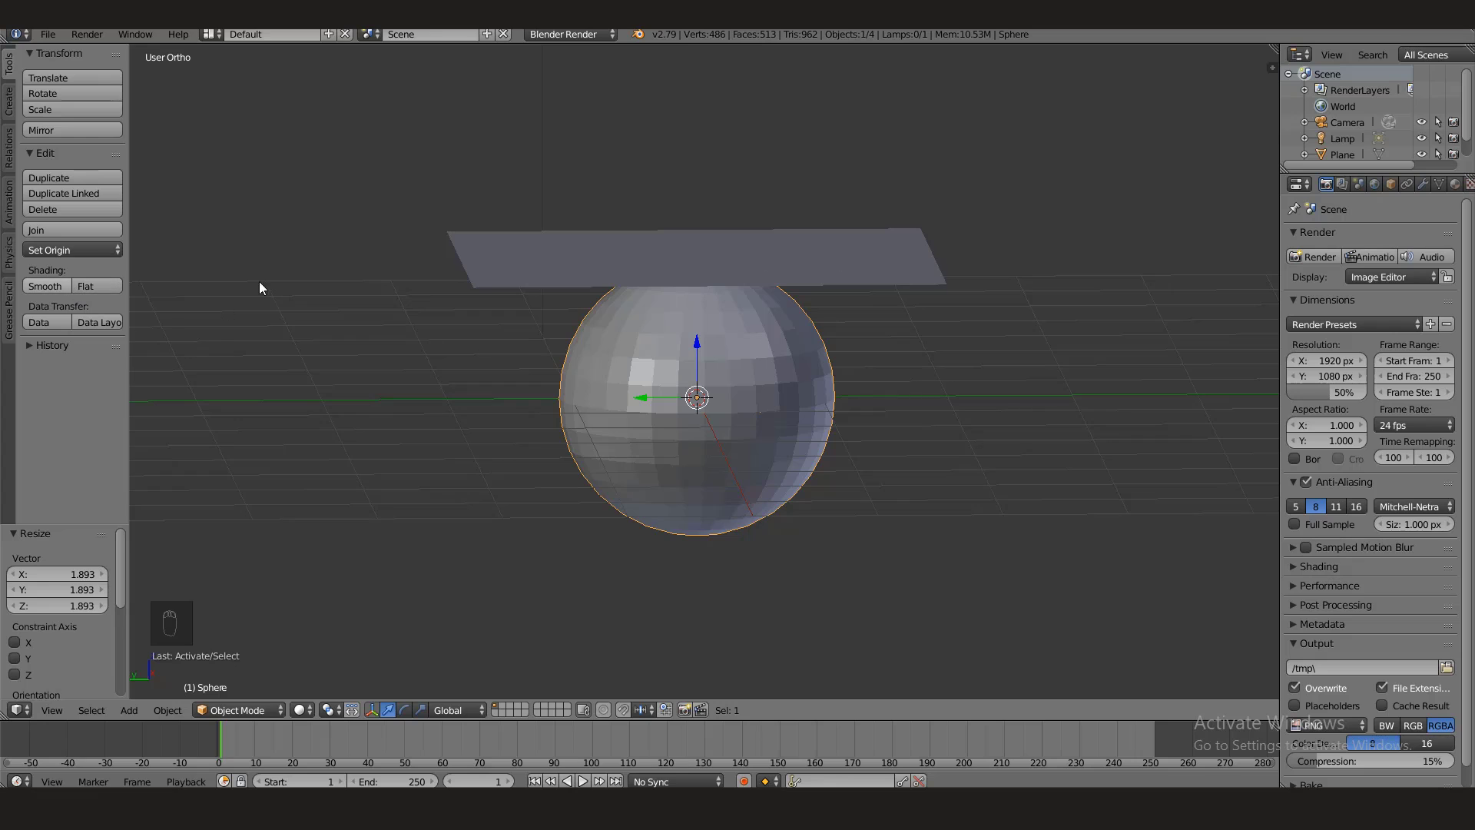
{"action": "left_click", "coordinate": [42, 286]}
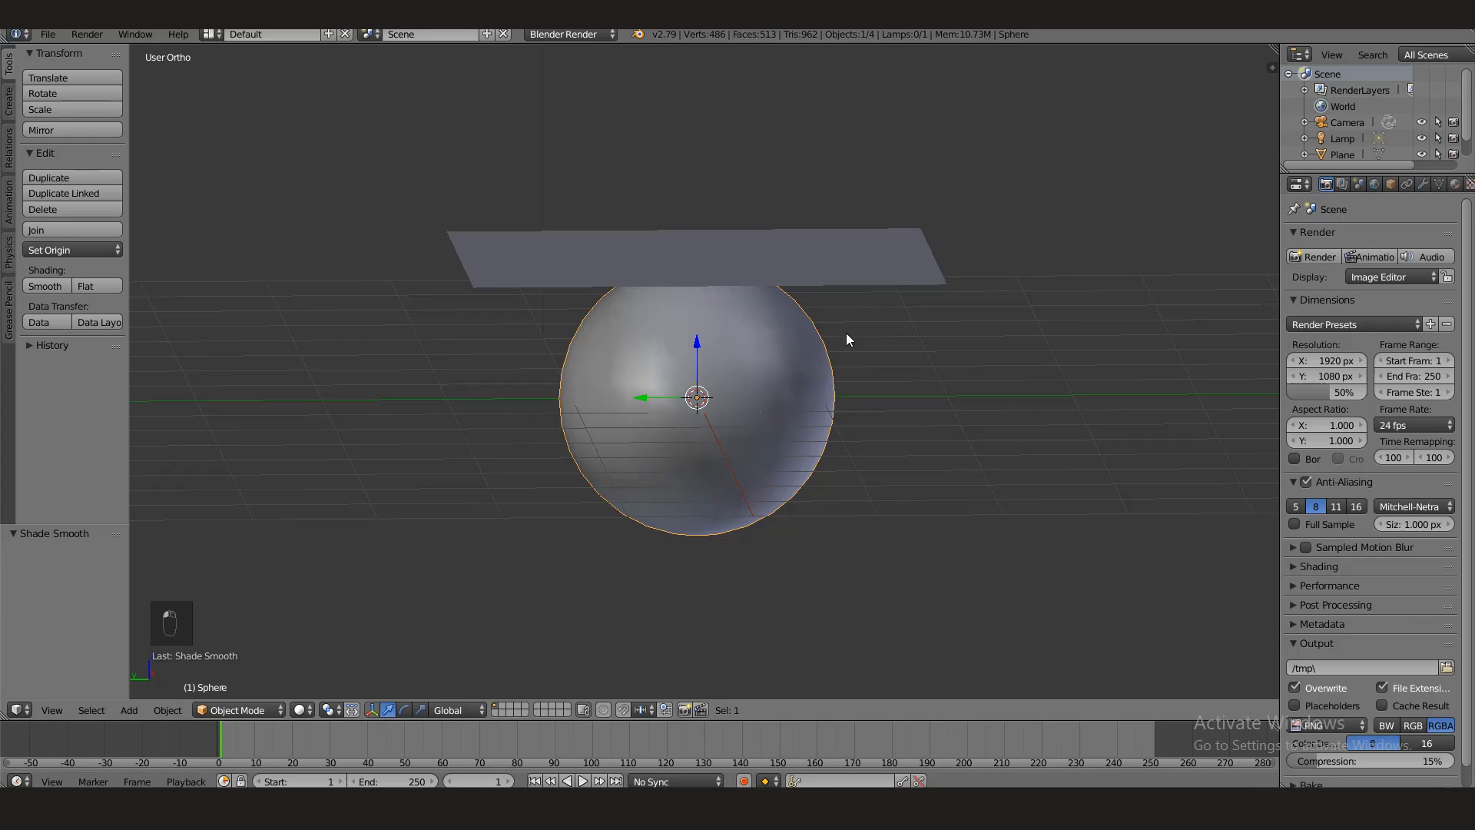
{"action": "right_click", "coordinate": [860, 252]}
{"action": "middle_click_drag", "start_coordinate": [720, 260], "coordinate": [565, 248]}
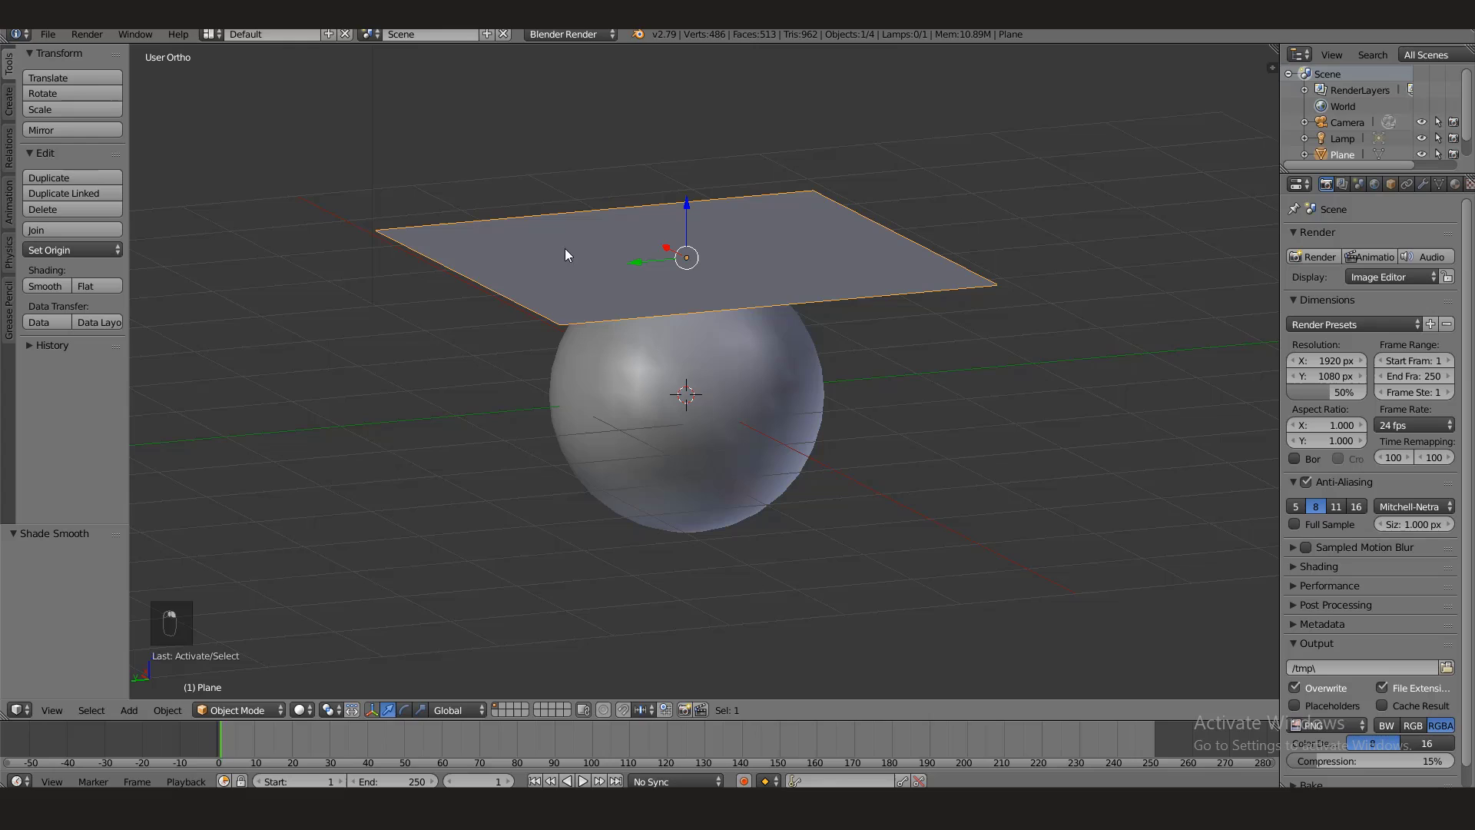
- Set the render engine to Cycles and add a new plane material named Cloth.Mat
{"action": "left_click", "coordinate": [583, 34]}
{"action": "left_click", "coordinate": [565, 90]}
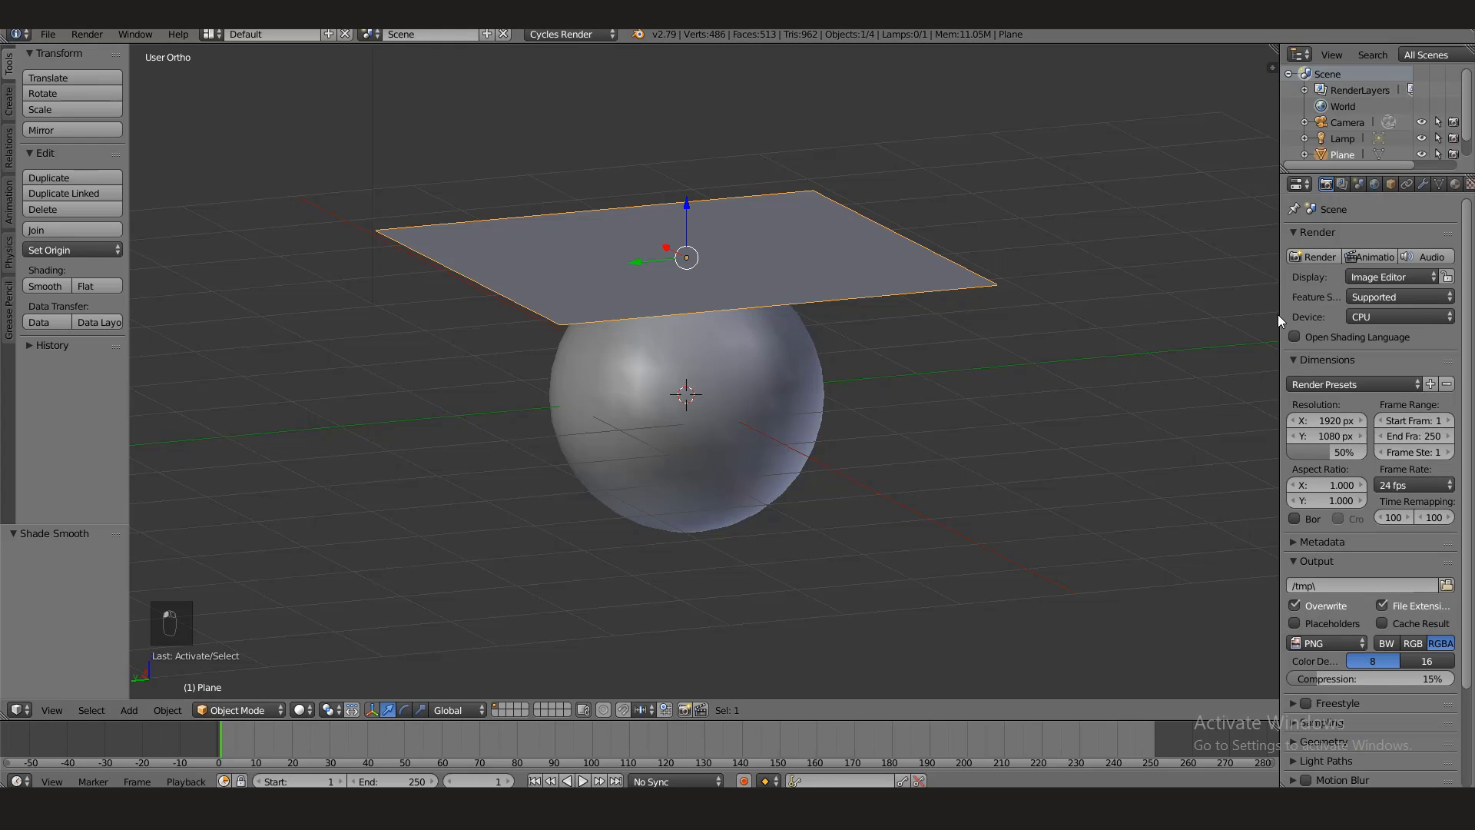
{"action": "left_click", "coordinate": [1456, 184]}
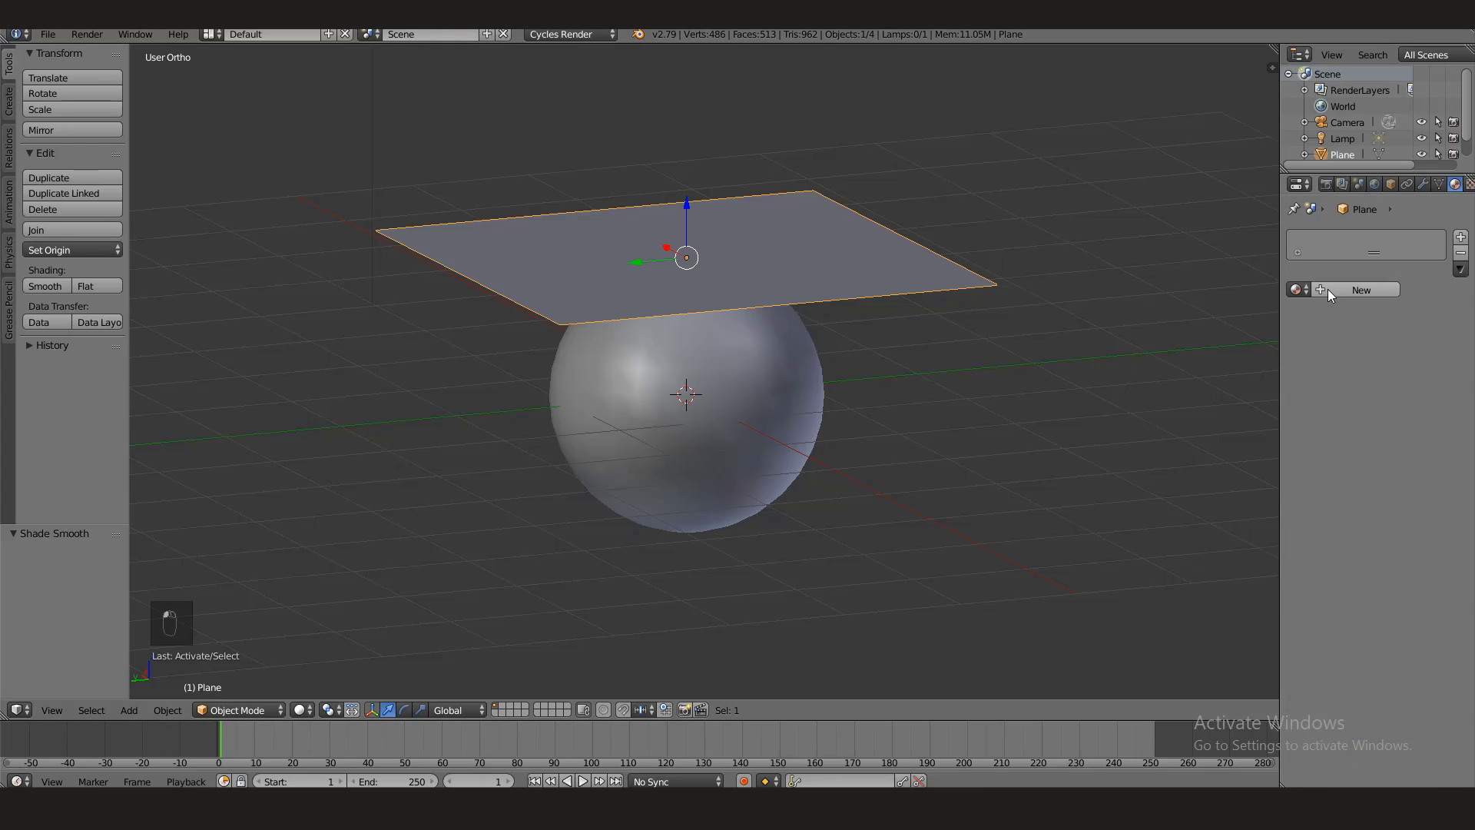
{"action": "left_click", "coordinate": [1328, 289]}
{"action": "double_click", "coordinate": [1340, 241]}
{"action": "type", "text": "Clo"}
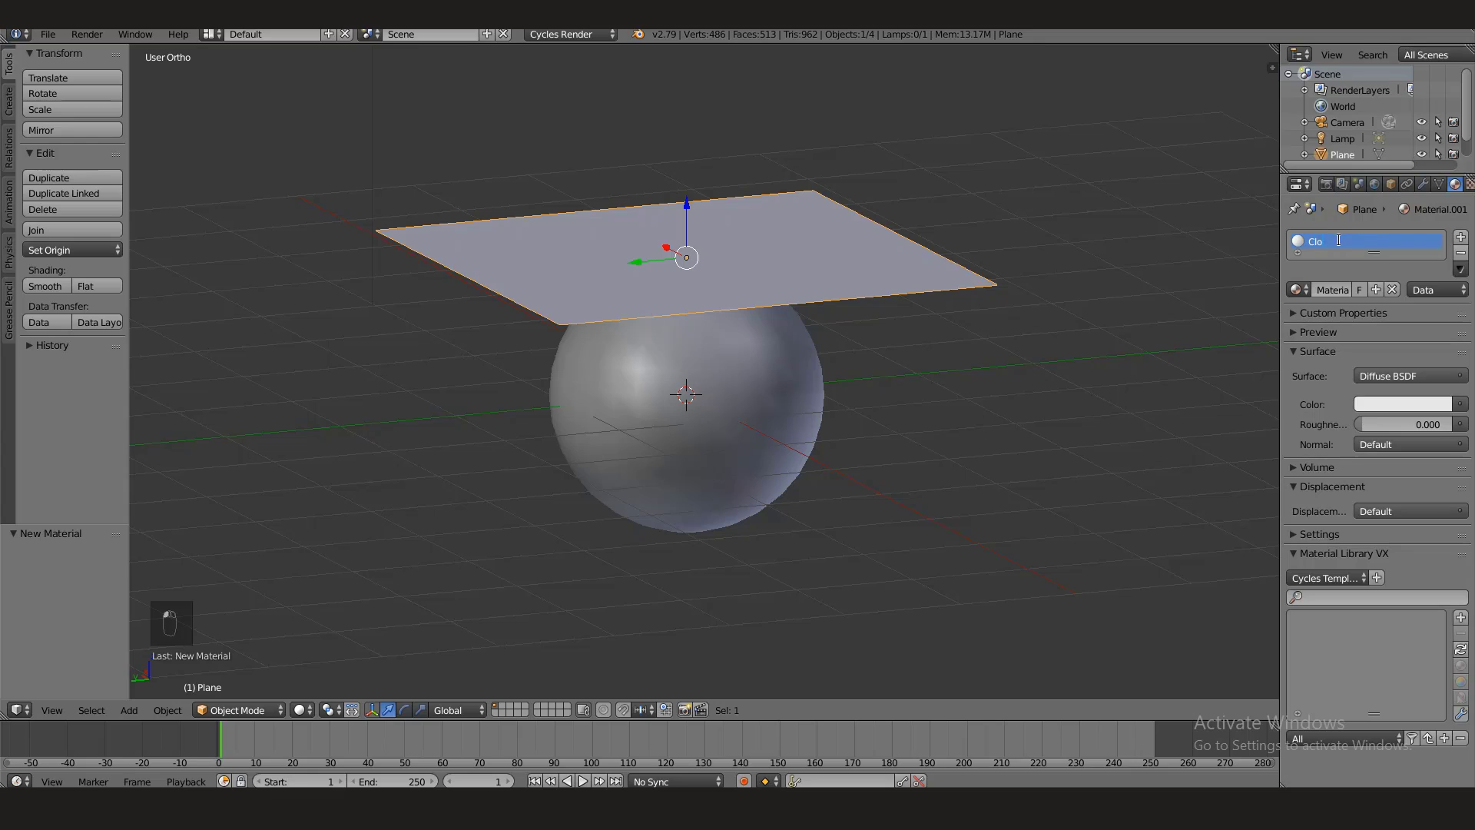
{"action": "type", "text": "th.Mat"}
{"action": "key", "text": "Return"}
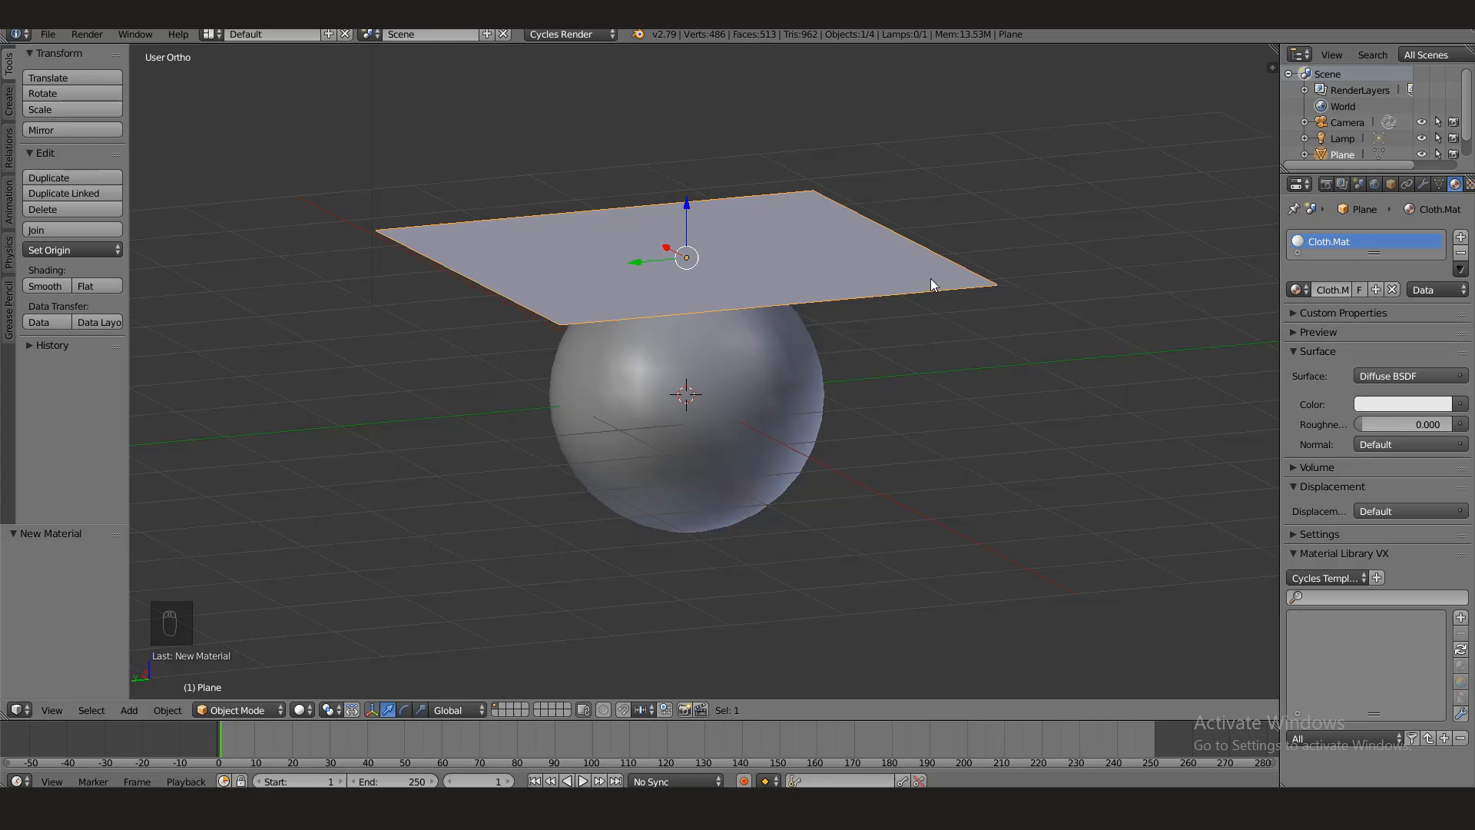
- Orbit and pan to a nearly level side view of the plane and sphere
{"action": "middle_click_drag", "start_coordinate": [932, 285], "coordinate": [837, 353]}
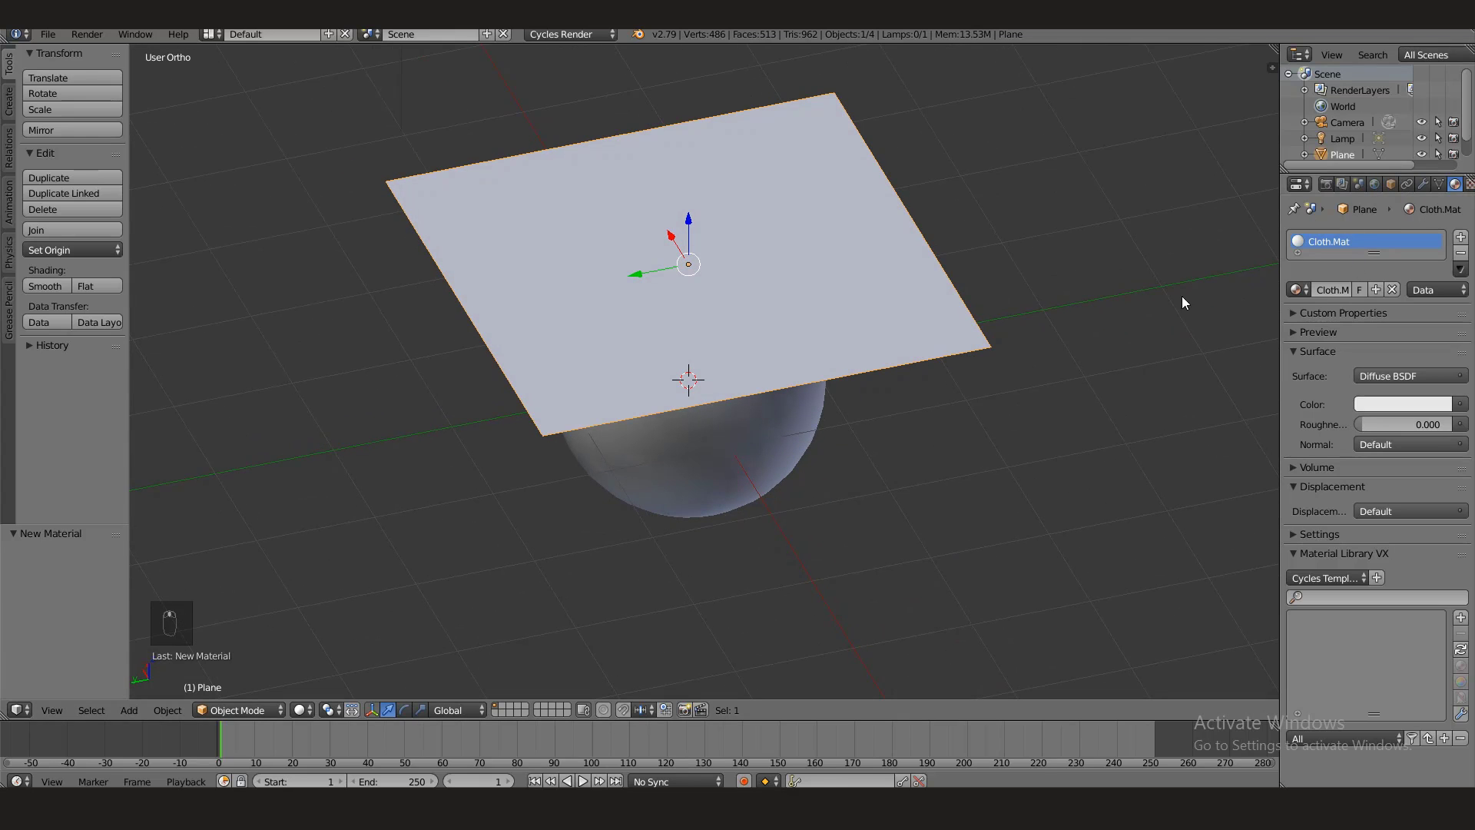
{"action": "middle_click_drag", "start_coordinate": [944, 230], "coordinate": [861, 288], "text": "shift"}
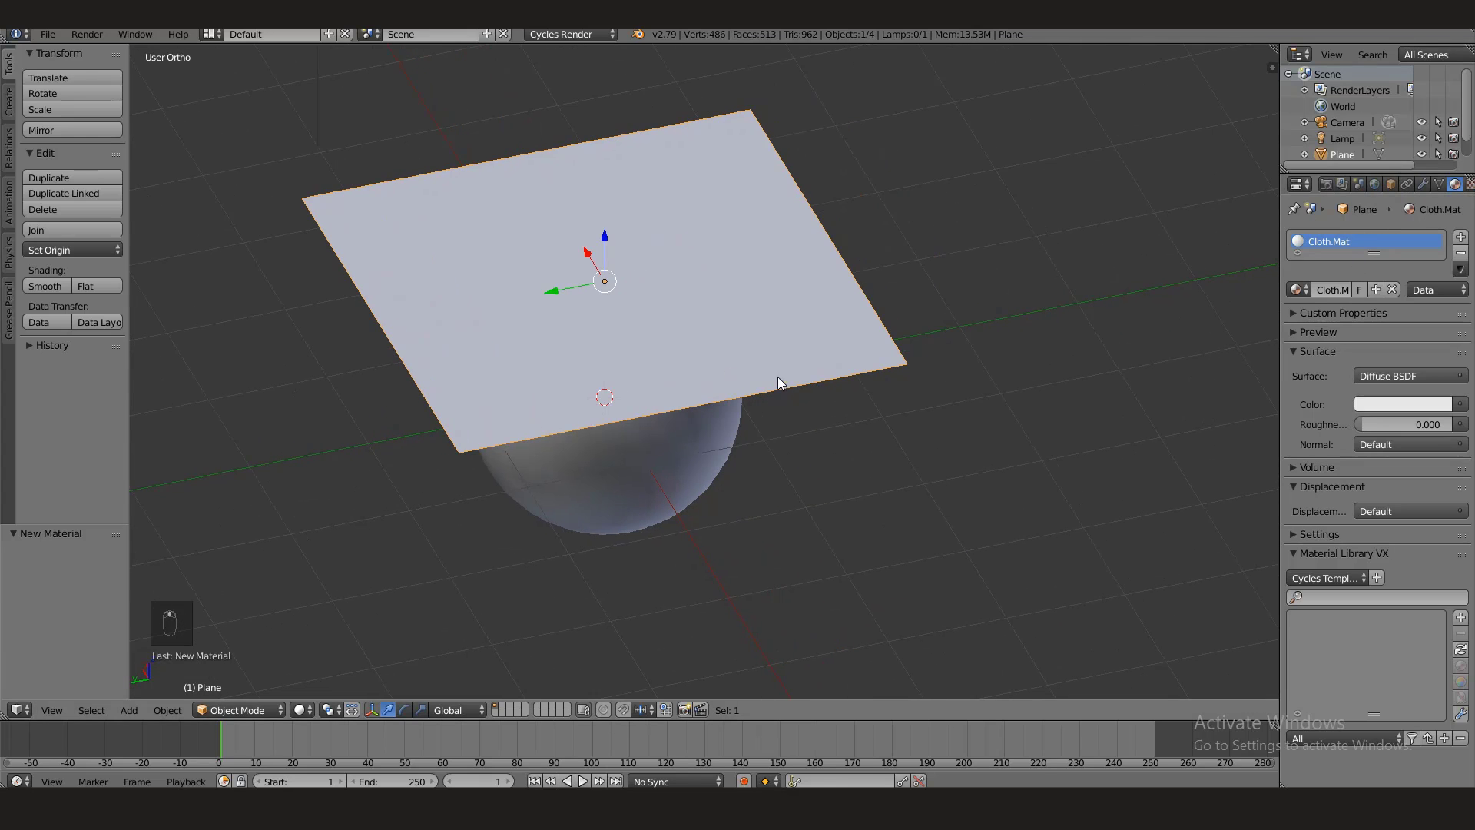
{"action": "middle_click_drag", "start_coordinate": [777, 377], "coordinate": [768, 339]}
{"action": "middle_click_drag", "start_coordinate": [701, 375], "coordinate": [705, 352]}
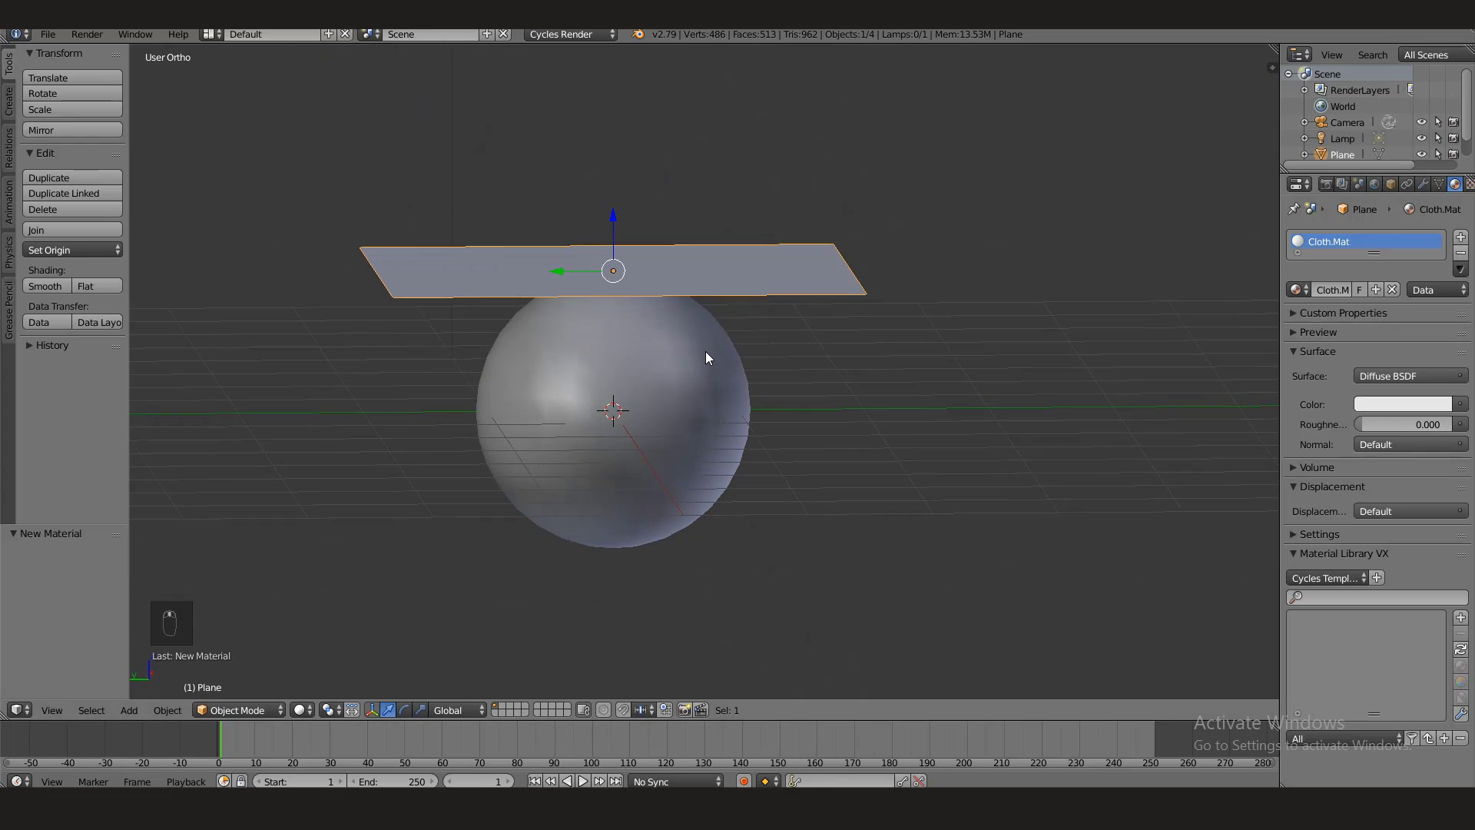
- Add a Collision modifier to the sphere, then select the plane above it
{"action": "right_click", "coordinate": [705, 351]}
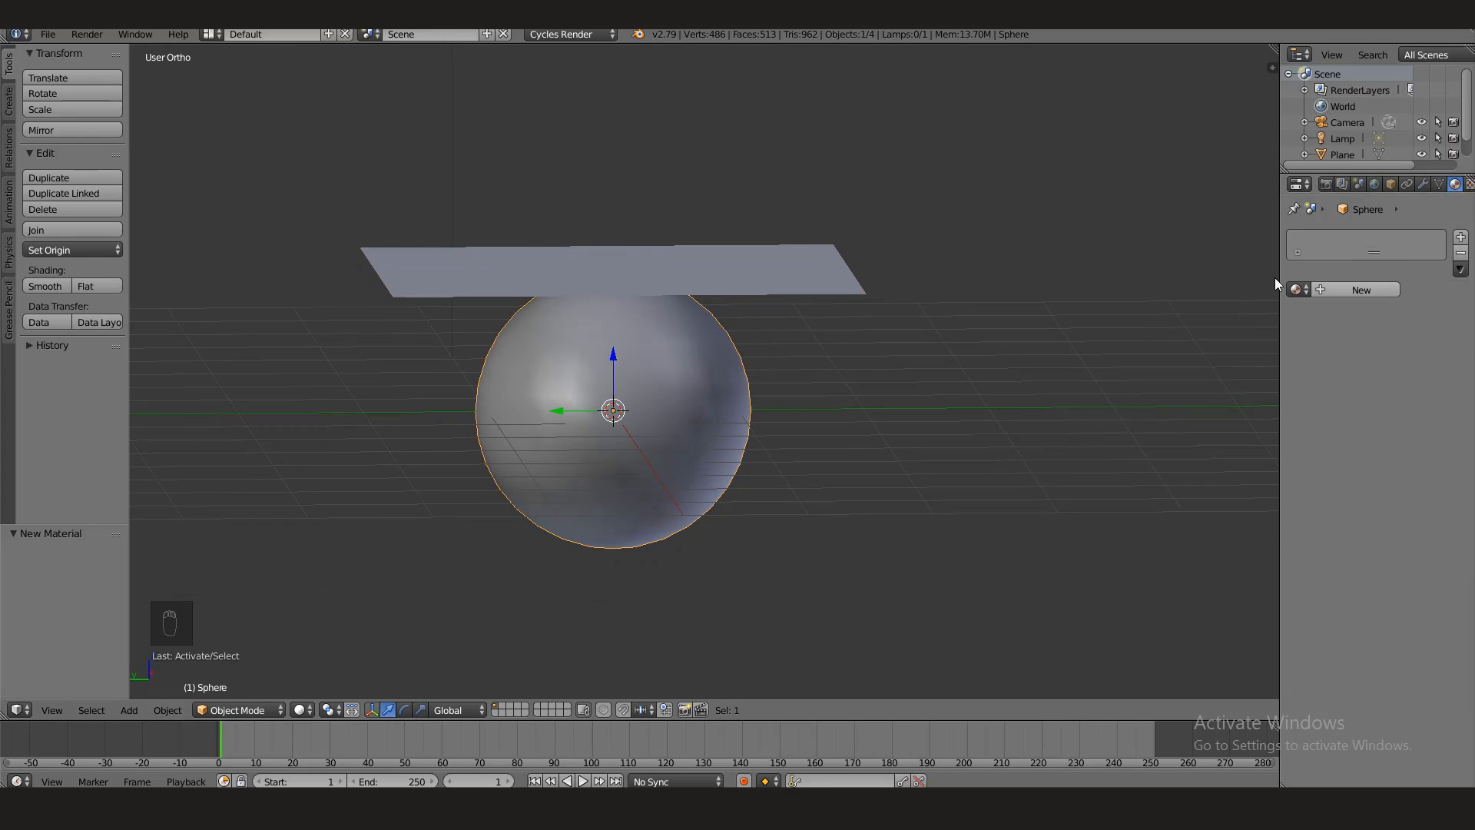
{"action": "left_click", "coordinate": [1420, 184]}
{"action": "left_click", "coordinate": [1367, 237]}
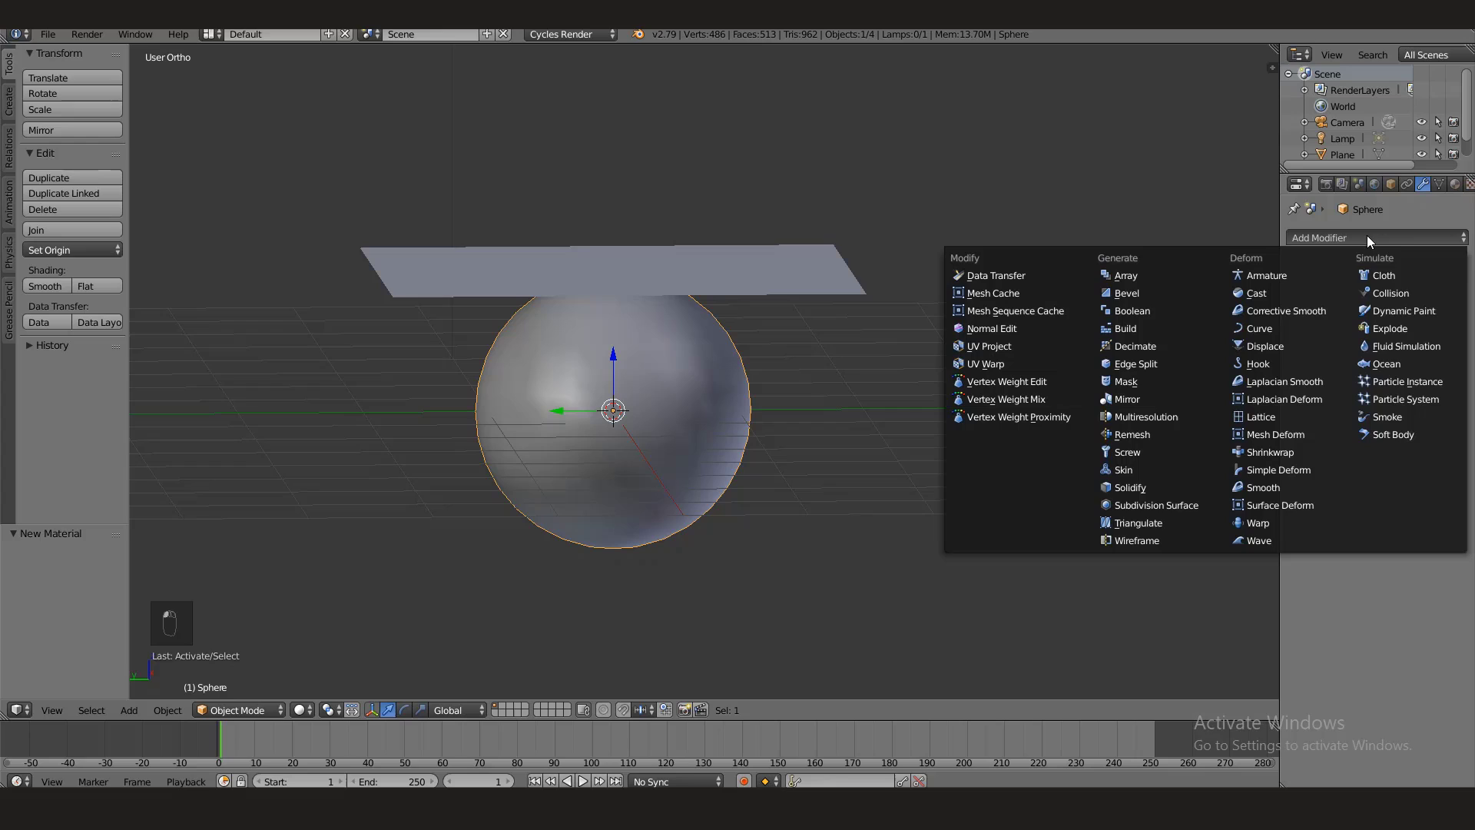
{"action": "left_click", "coordinate": [1401, 292]}
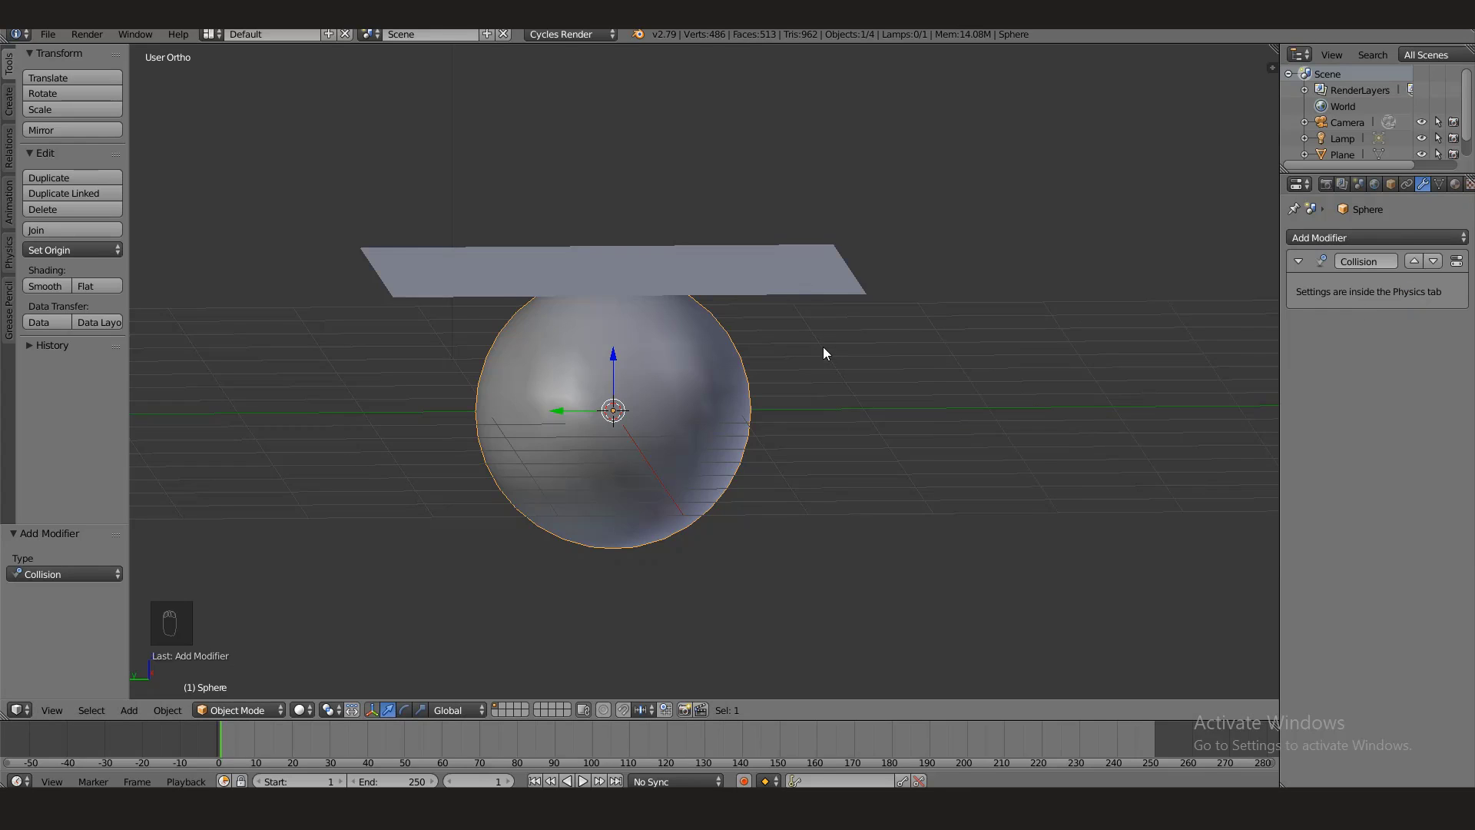
{"action": "middle_click_drag", "start_coordinate": [825, 354], "coordinate": [813, 349]}
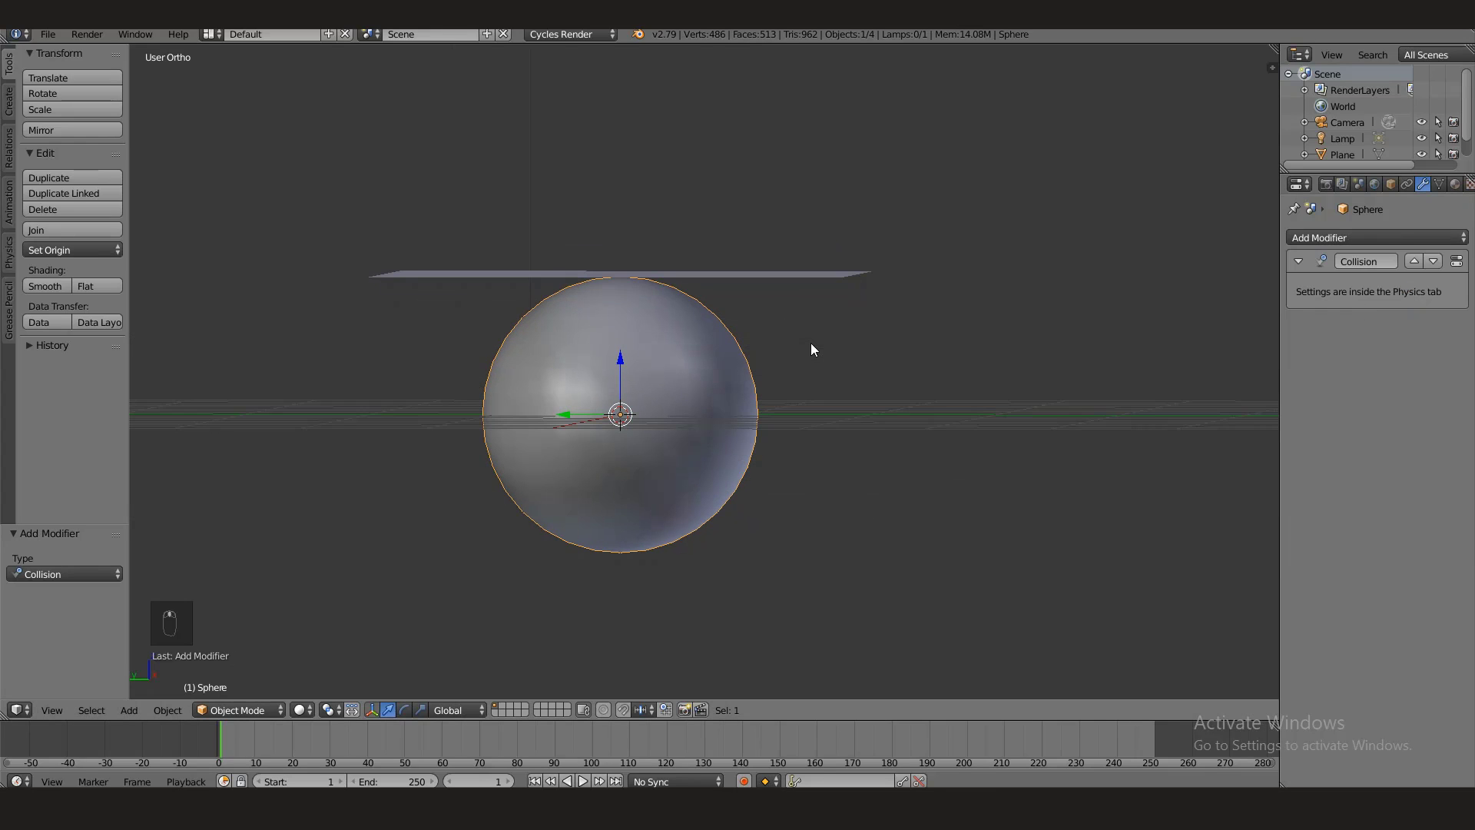
{"action": "right_click", "coordinate": [819, 276]}
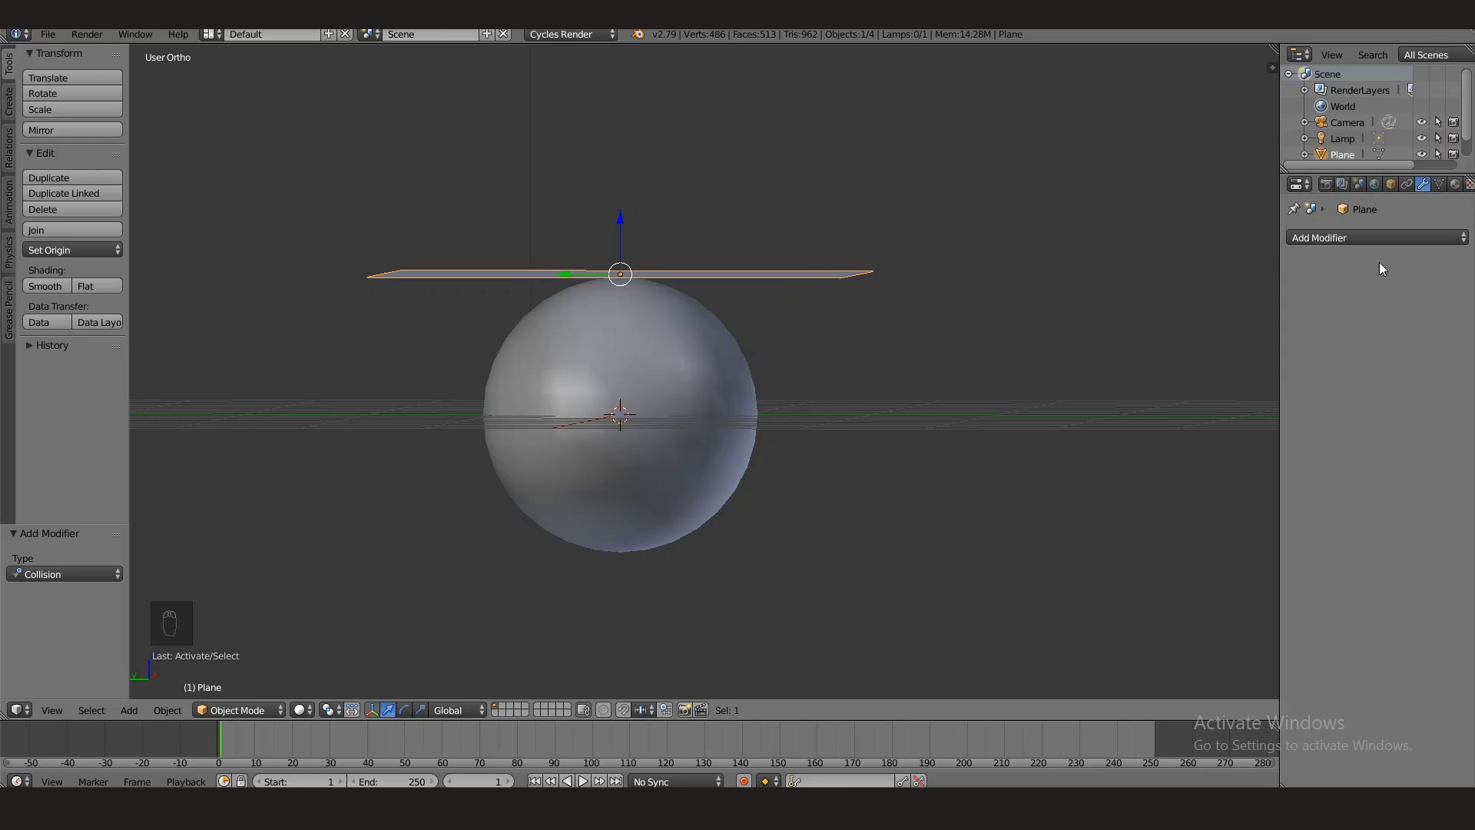
- Add a Cloth modifier and then a Collision modifier to the plane, and widen the Properties editor
{"action": "left_click", "coordinate": [1372, 238]}
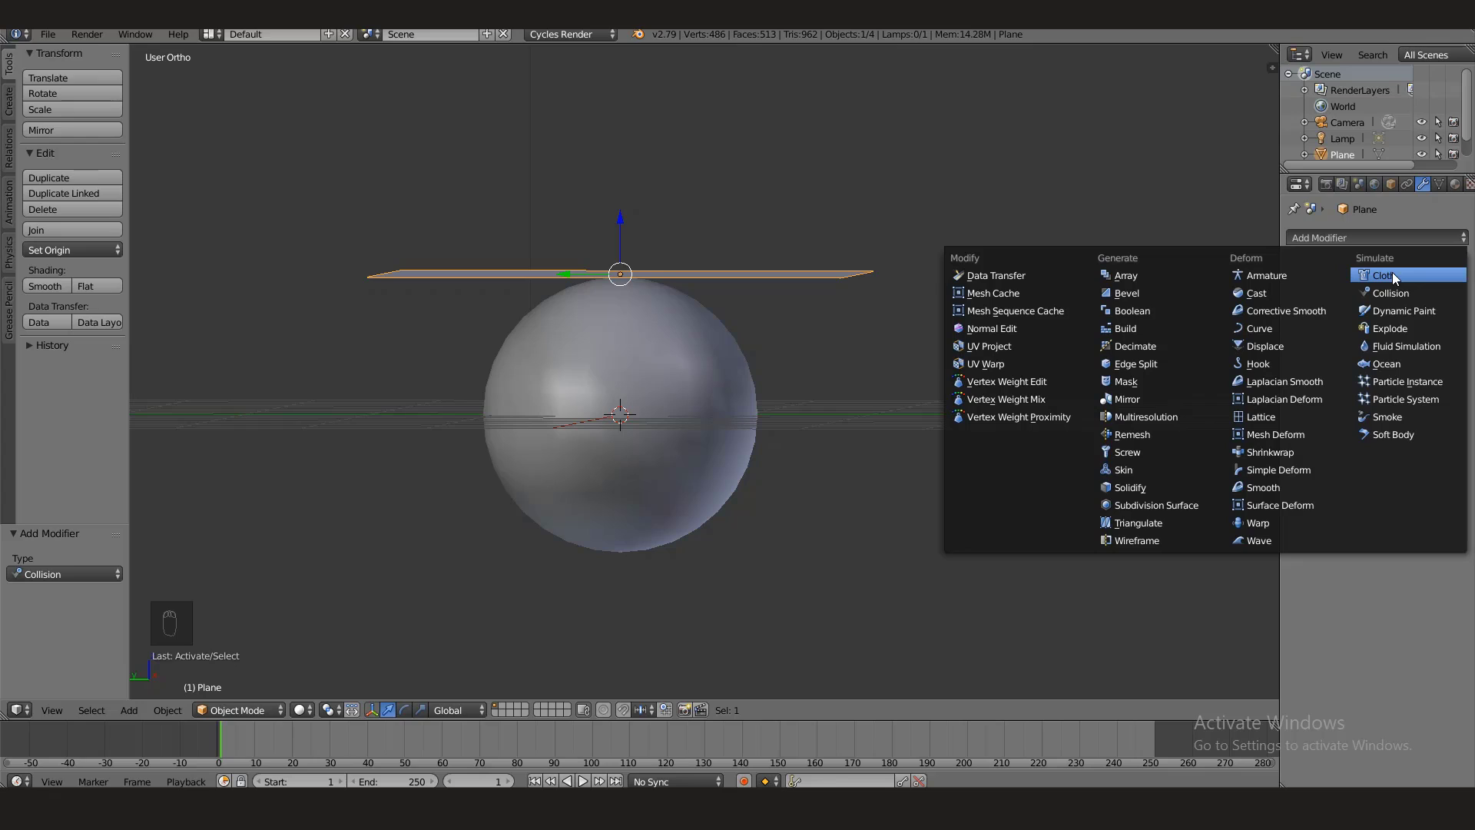
{"action": "left_click", "coordinate": [1393, 274]}
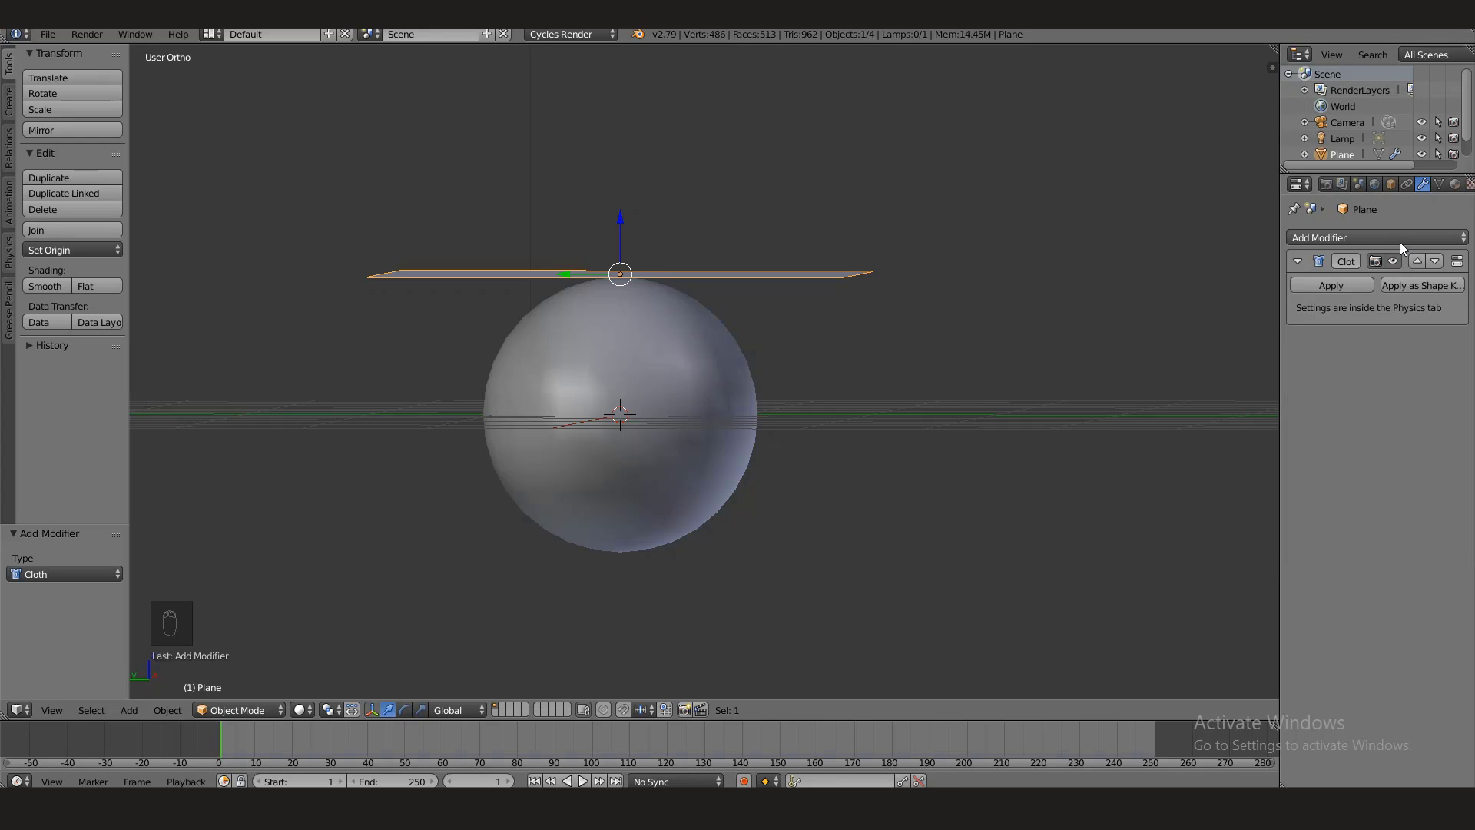
{"action": "left_click", "coordinate": [1399, 238]}
{"action": "left_click", "coordinate": [1389, 291]}
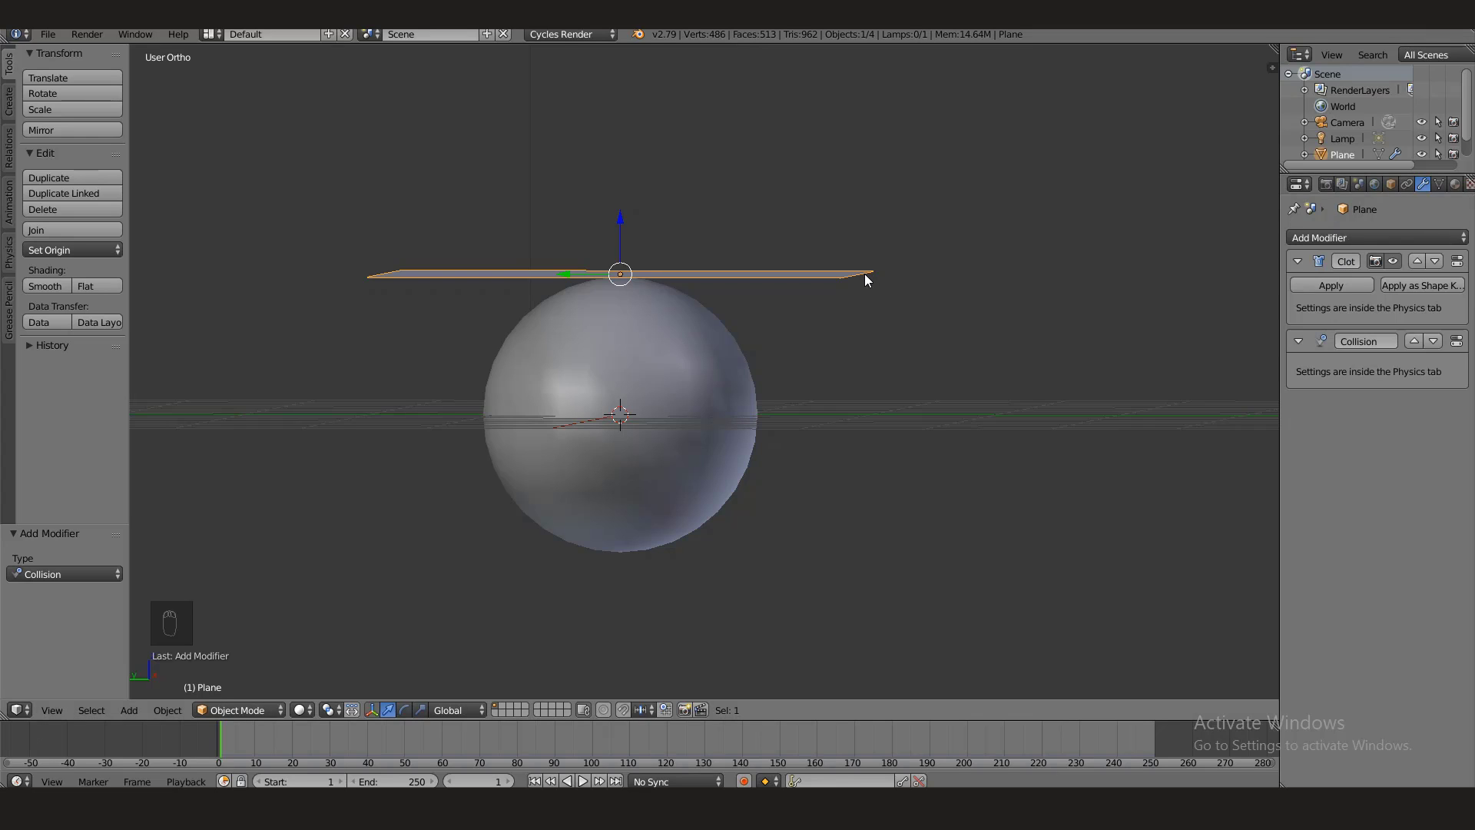
{"action": "middle_click_drag", "start_coordinate": [872, 277], "coordinate": [866, 306]}
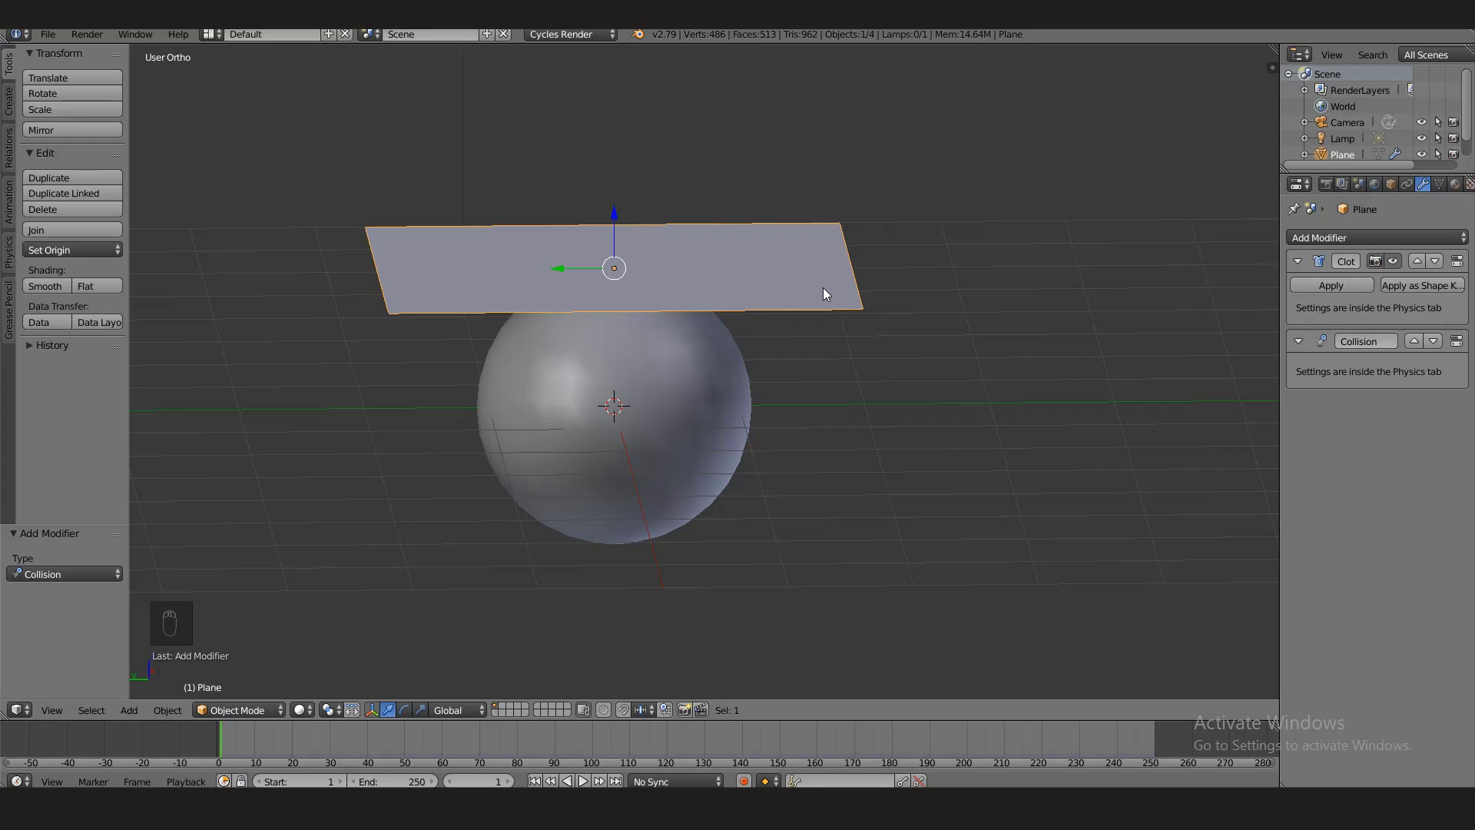
{"action": "middle_click_drag", "start_coordinate": [792, 364], "coordinate": [816, 347]}
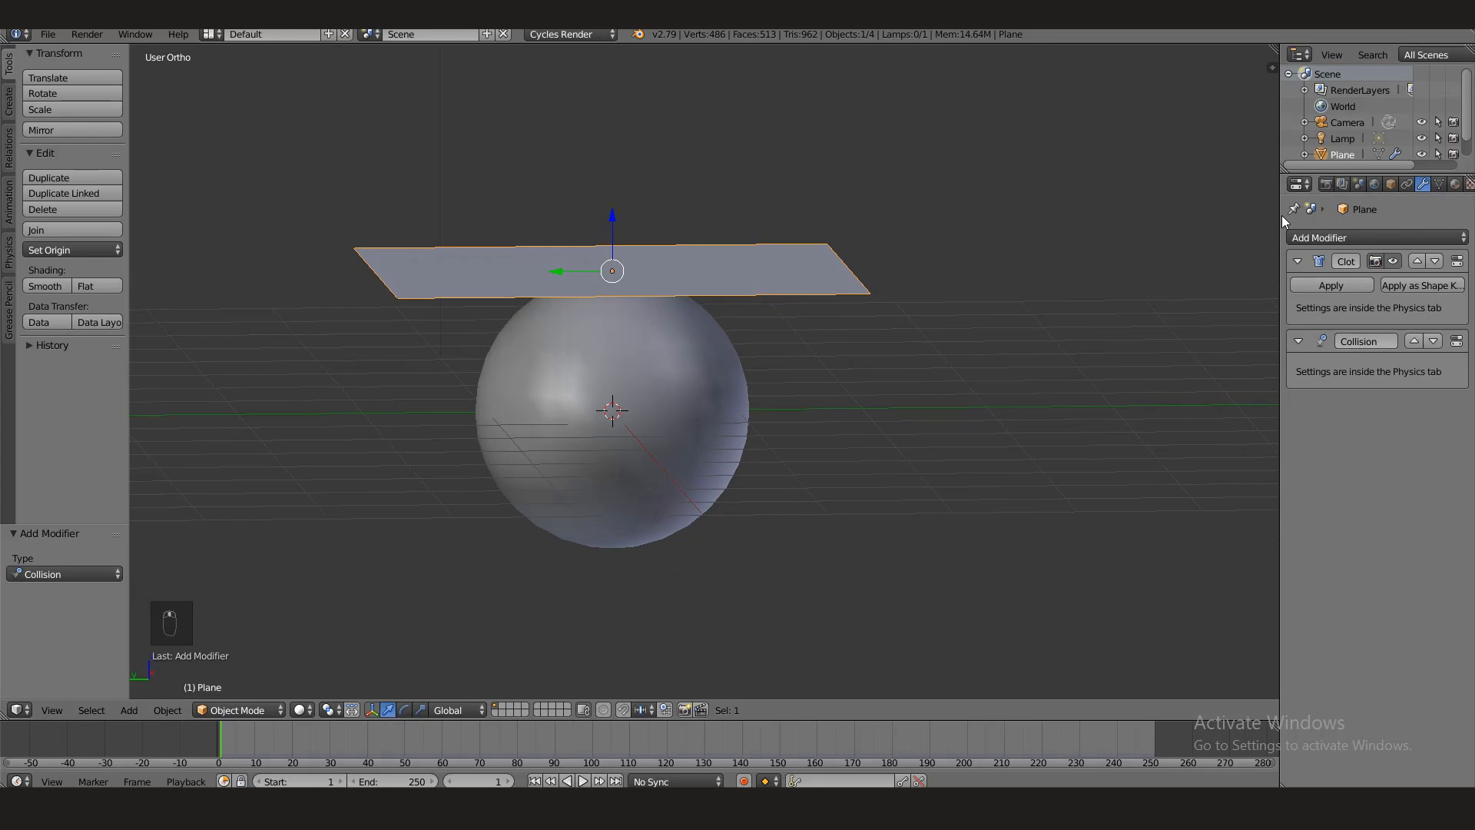
{"action": "left_click_drag", "start_coordinate": [1280, 216], "coordinate": [1224, 215]}
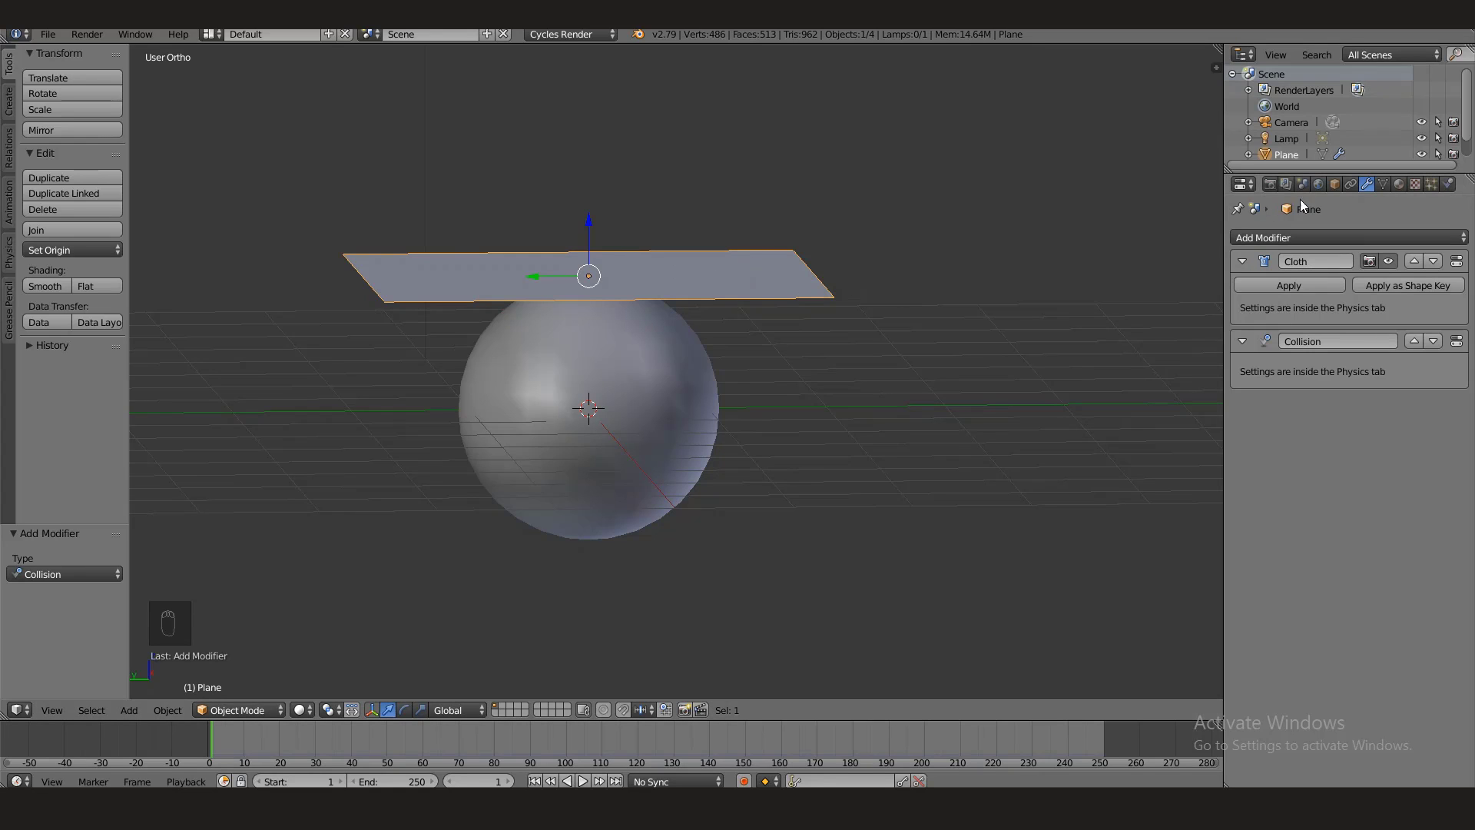
- Rename the plane object to Cloth
{"action": "left_click", "coordinate": [1334, 184]}
{"action": "left_click", "coordinate": [1325, 236]}
{"action": "type", "text": "C"}
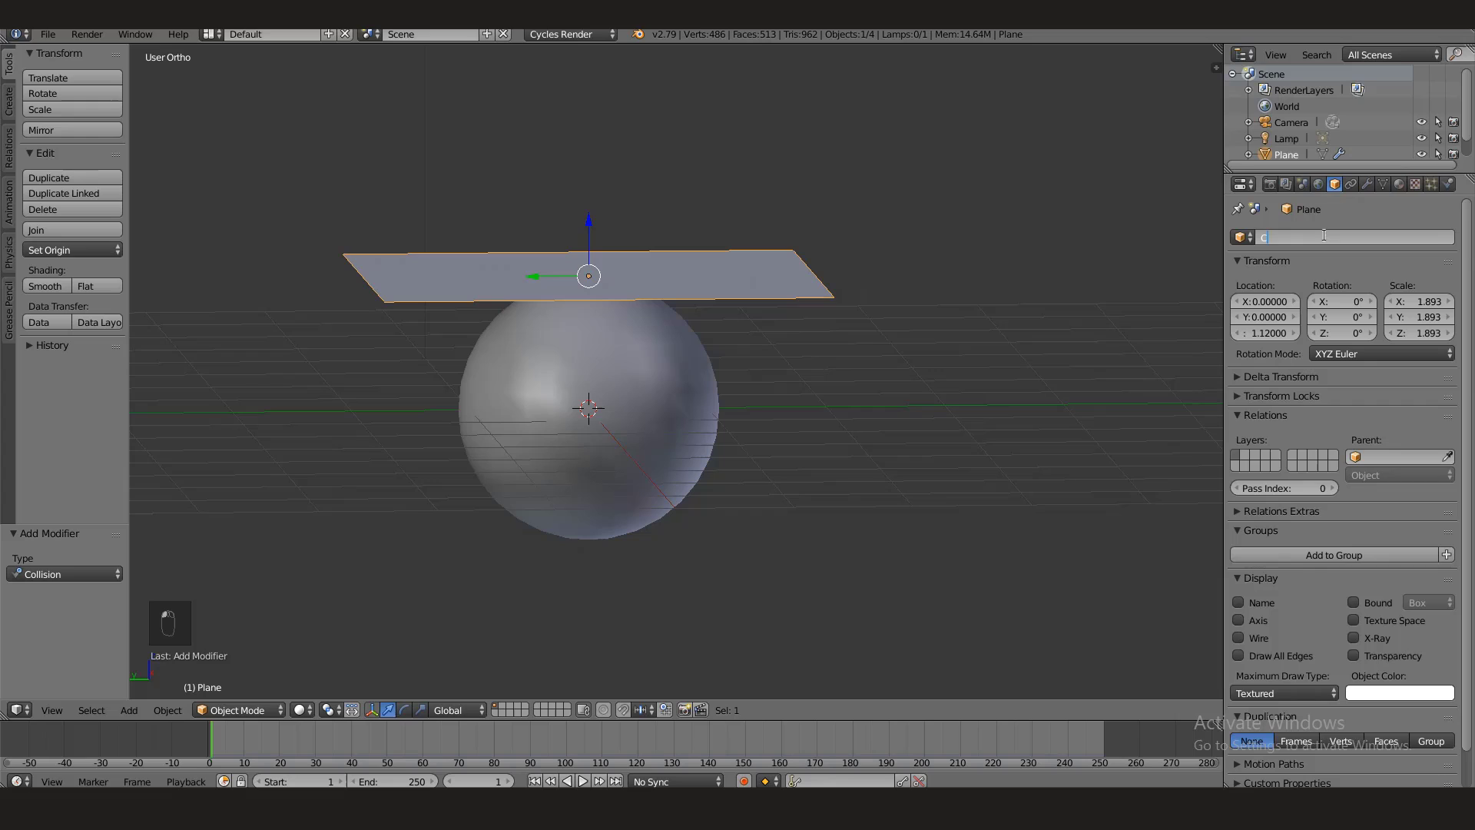
{"action": "type", "text": "loth"}
{"action": "key", "text": "Return"}
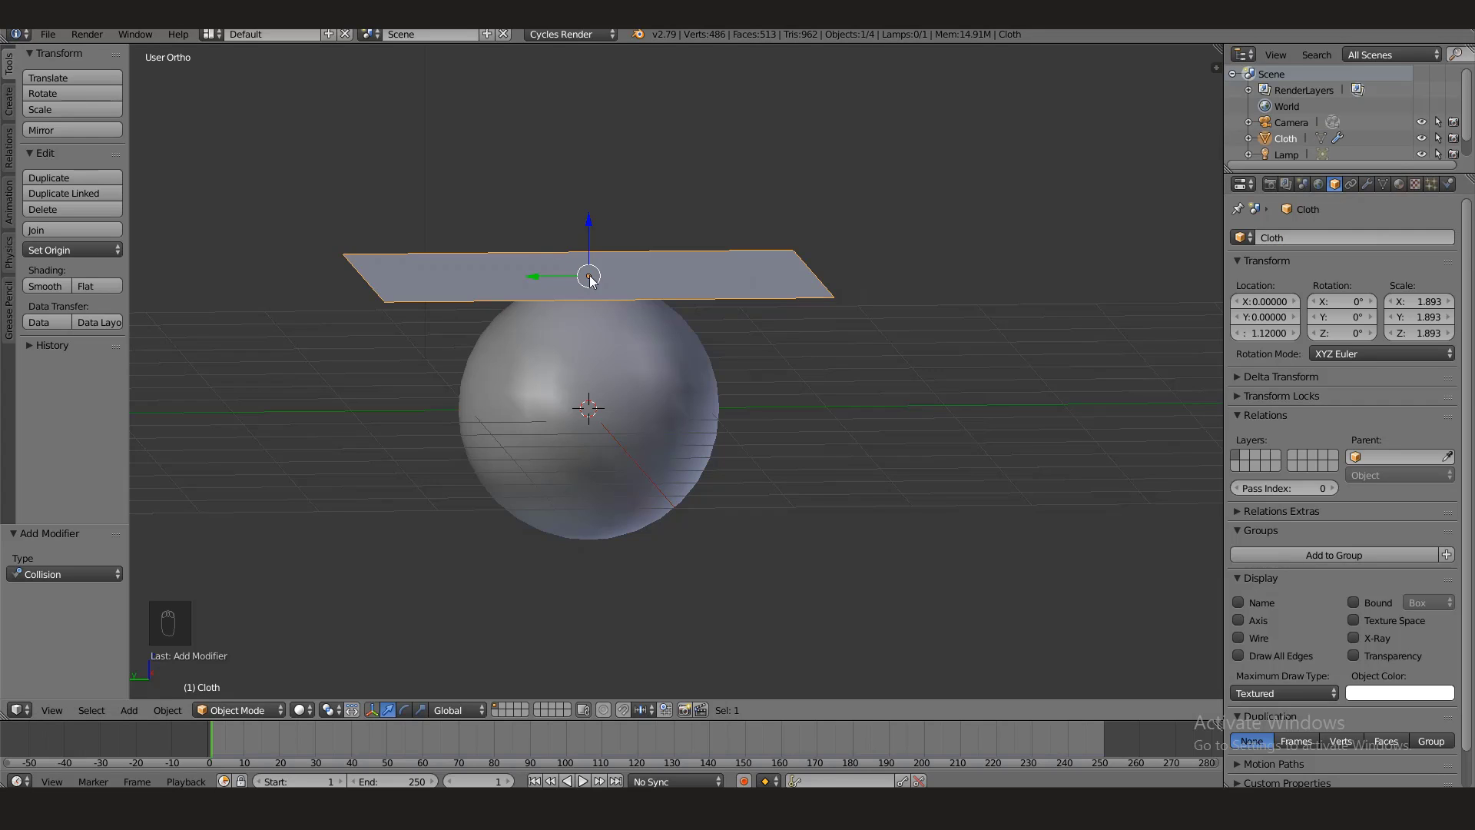
{"action": "mouse_move", "coordinate": [607, 323]}
{"action": "middle_mouse_down"}
{"action": "mouse_move", "coordinate": [615, 362]}
{"action": "mouse_move", "coordinate": [624, 303]}
{"action": "middle_mouse_up"}
- In Edit Mode, subdivide the plane with 10 cuts, then subdivide it once more
{"action": "key", "text": "Tab"}
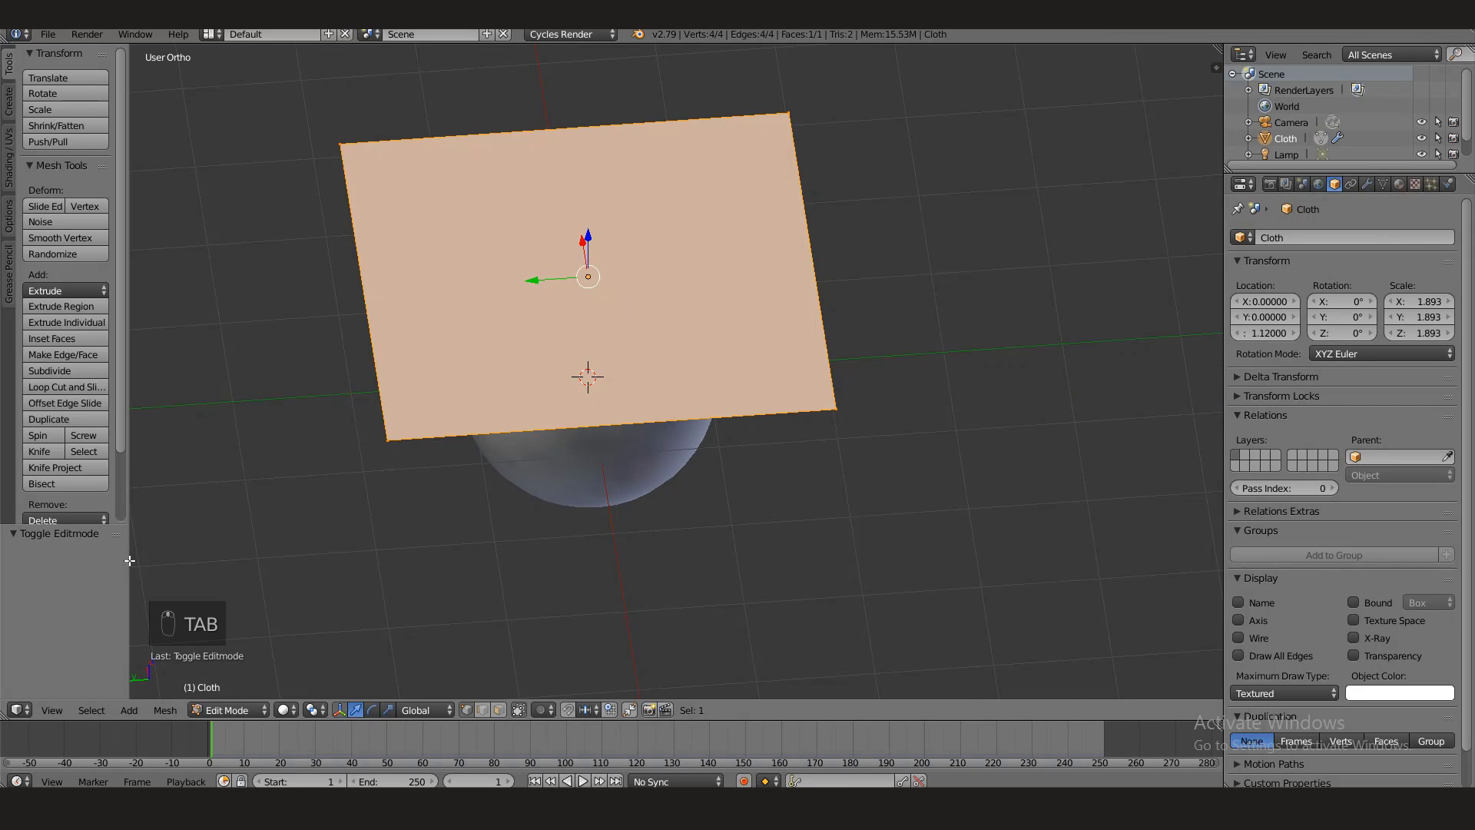
{"action": "key", "text": "w"}
{"action": "left_click", "coordinate": [605, 292]}
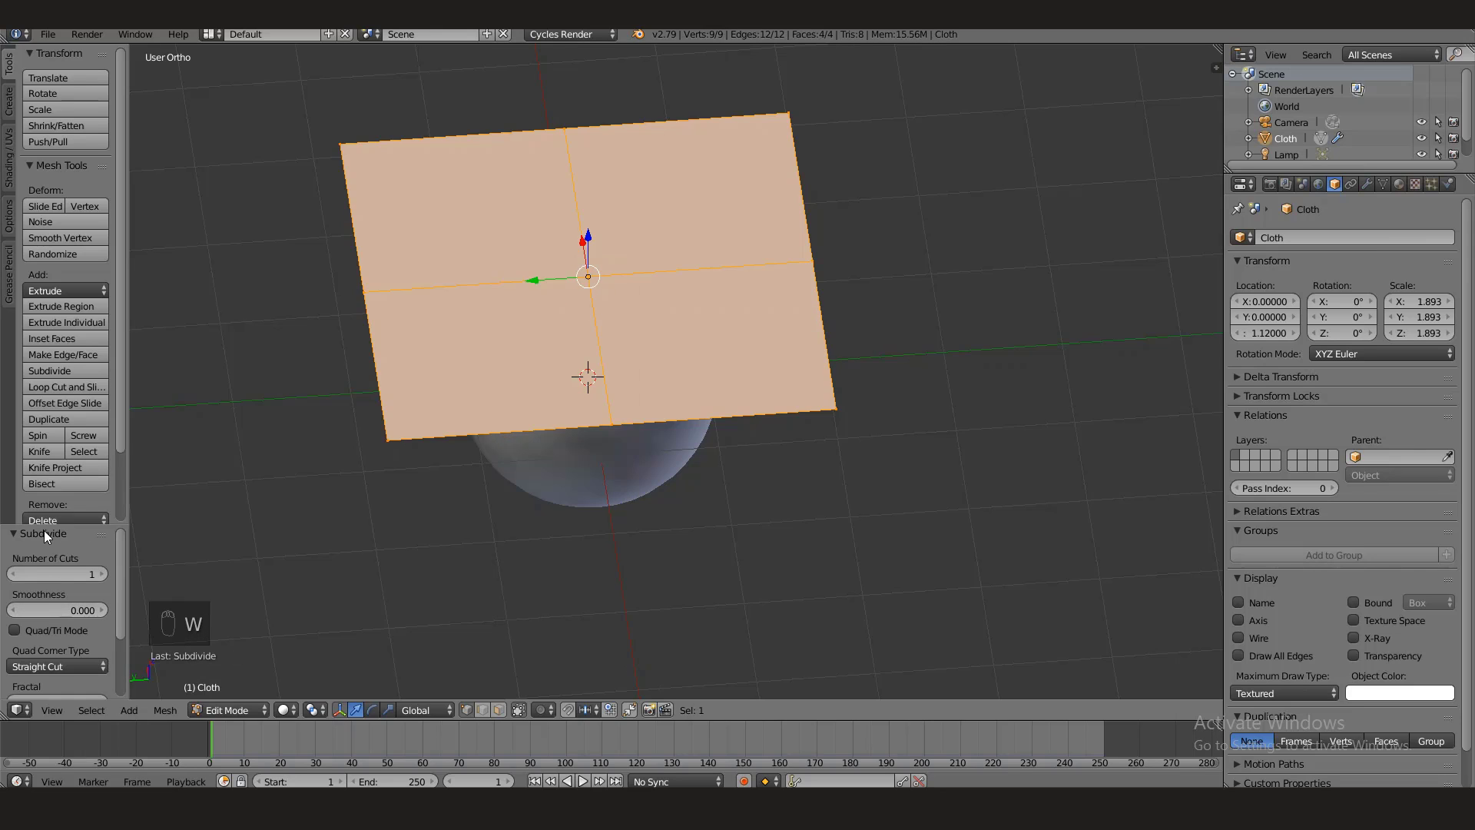
{"action": "left_click_drag", "start_coordinate": [46, 572], "coordinate": [84, 572]}
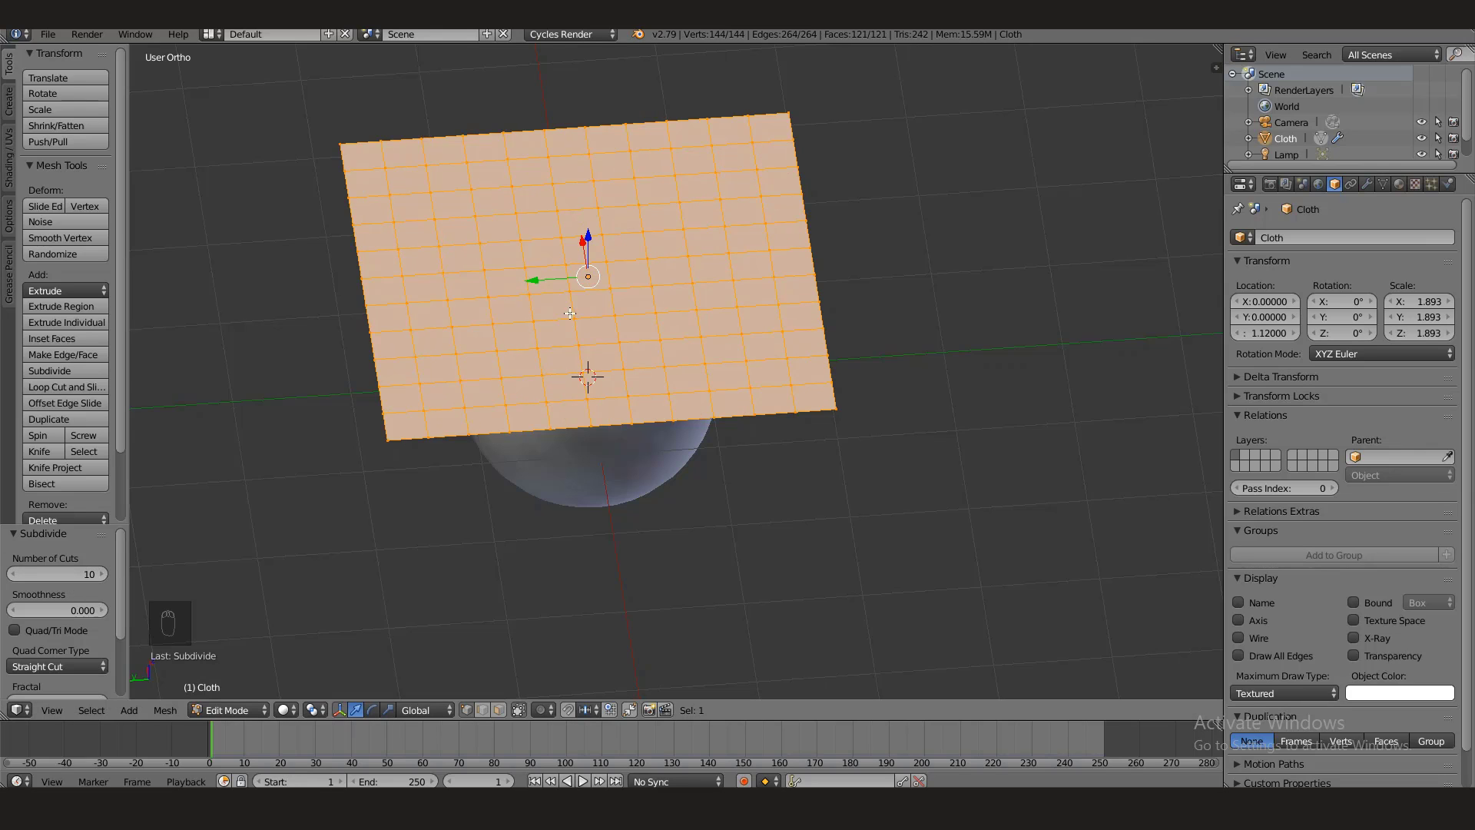
{"action": "key", "text": "w"}
{"action": "left_click", "coordinate": [630, 302]}
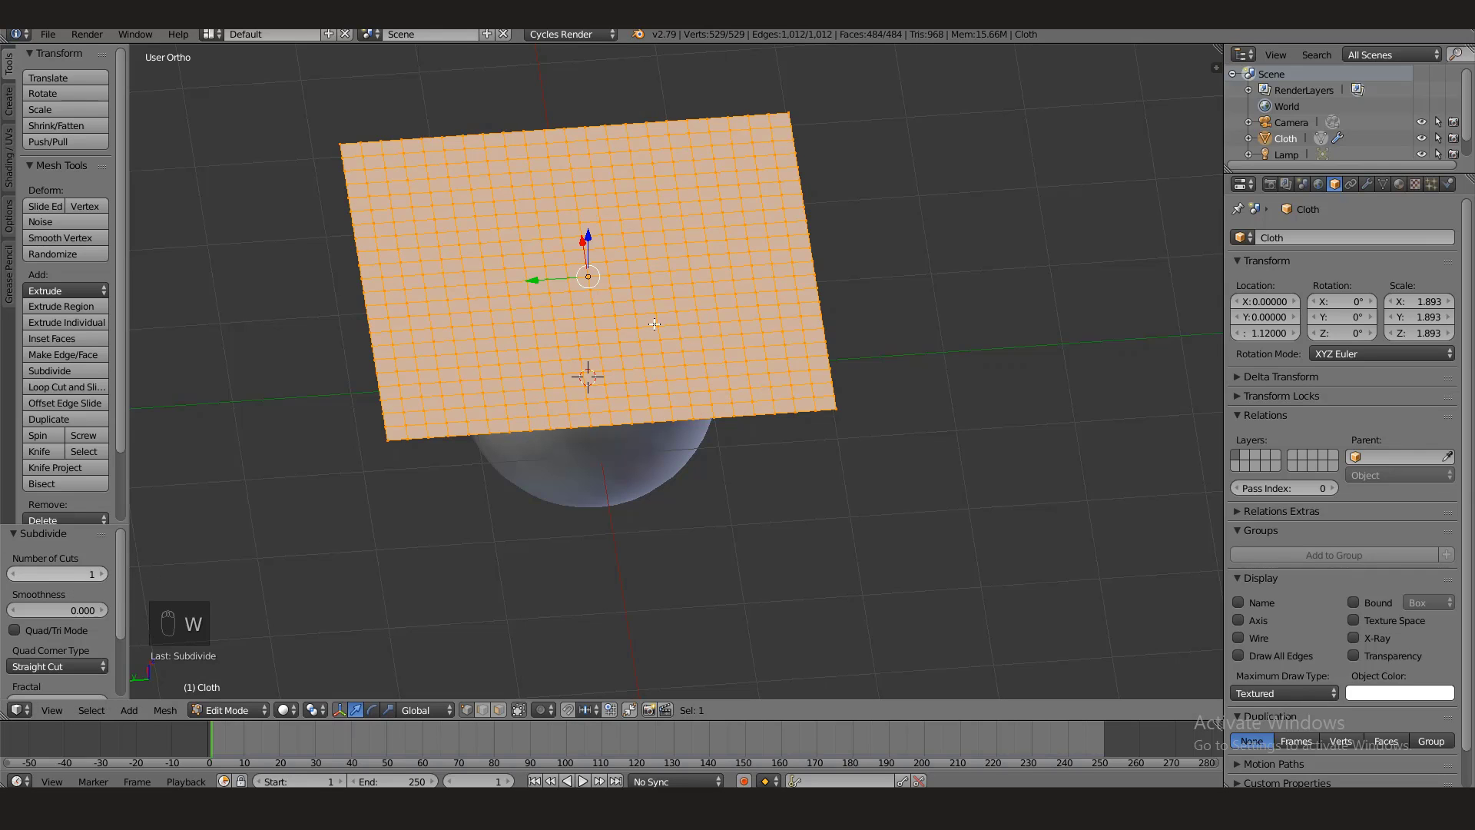
{"action": "middle_click_drag", "start_coordinate": [735, 185], "coordinate": [440, 189]}
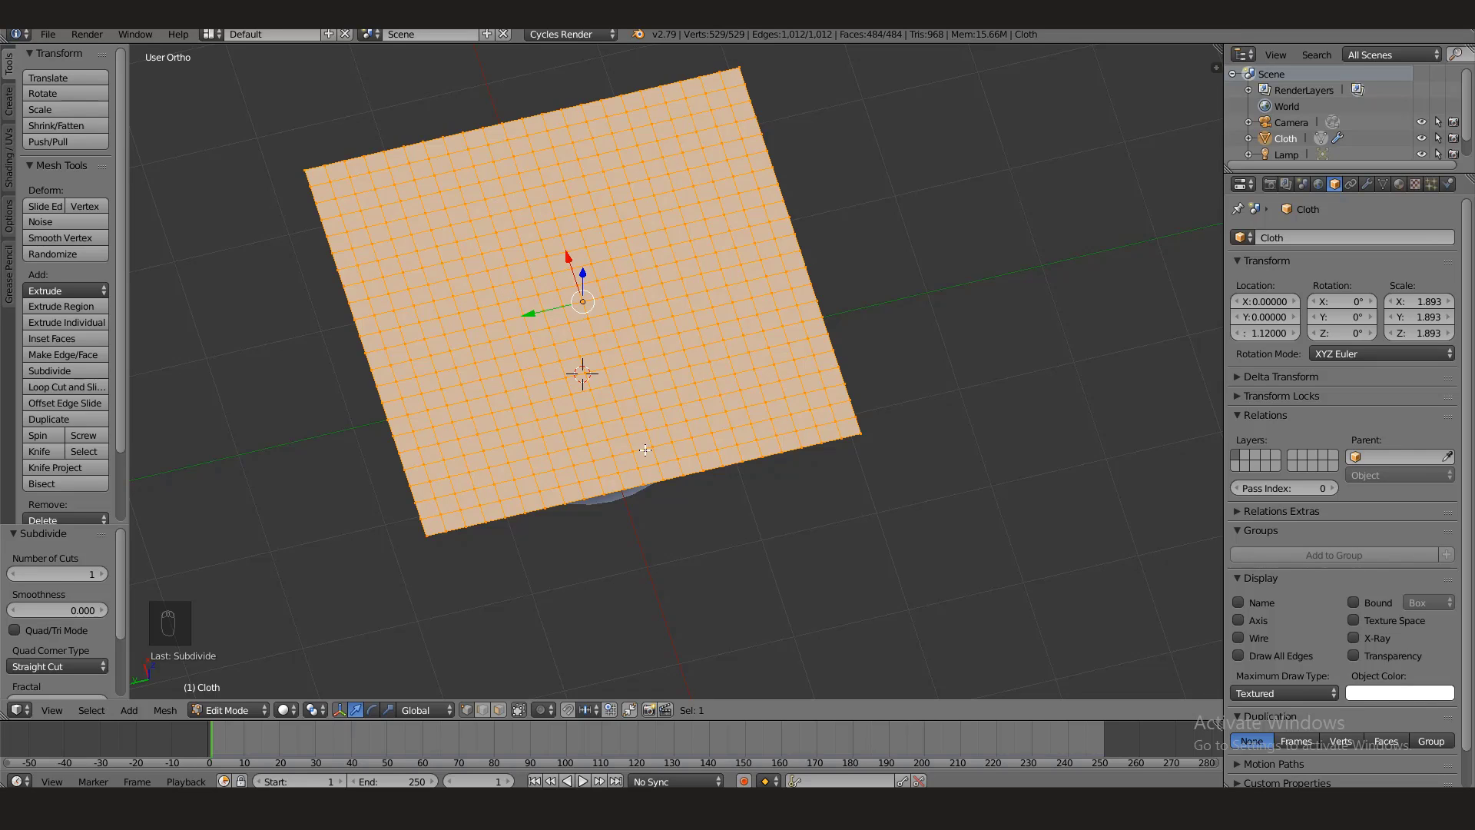
{"action": "middle_click_drag", "start_coordinate": [694, 477], "coordinate": [694, 420]}
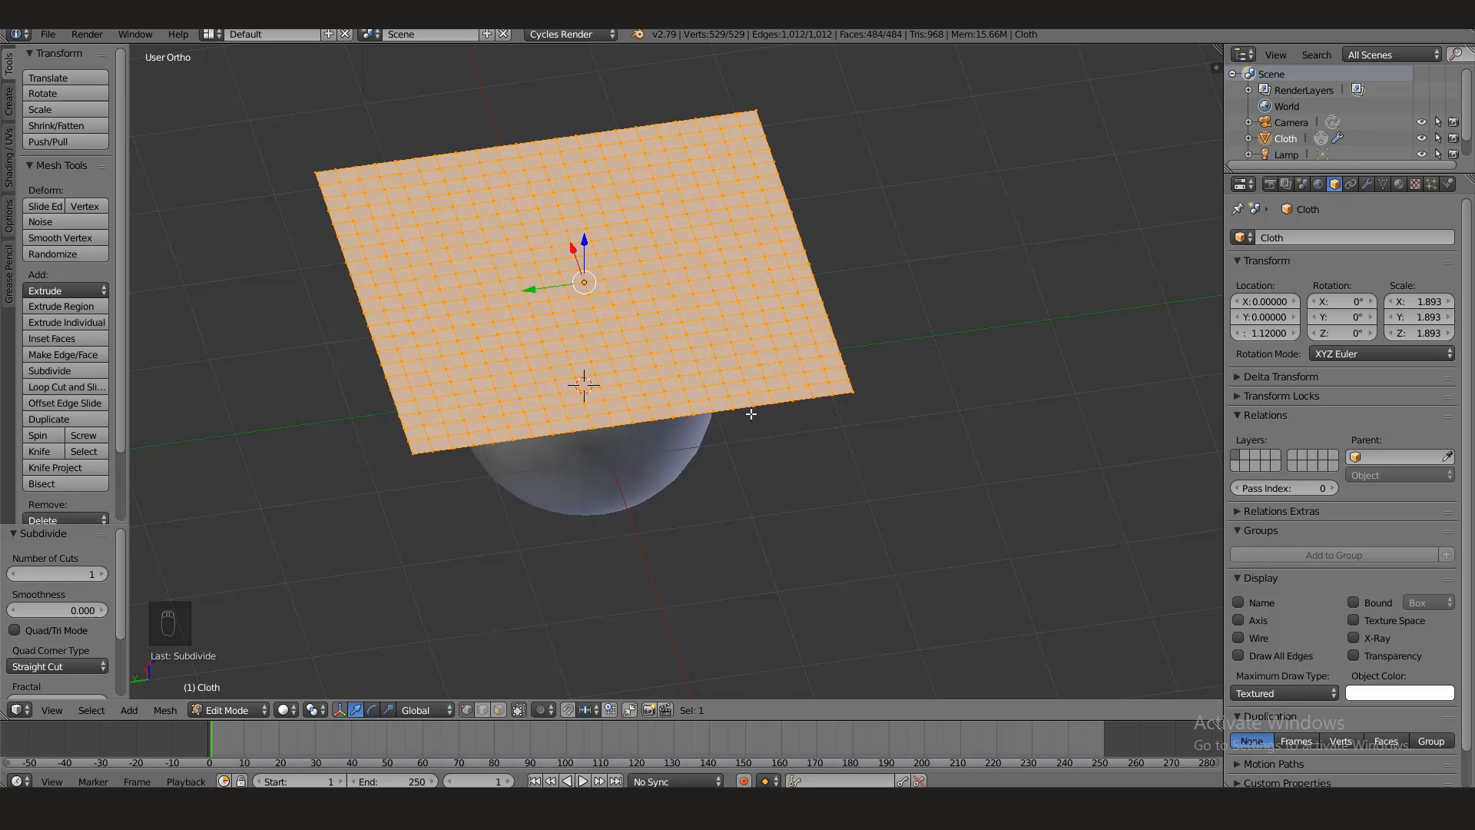
{"action": "middle_click_drag", "start_coordinate": [692, 440], "coordinate": [509, 361]}
- Leave Edit Mode and show the Cloth object's Physics tab with default cloth settings
{"action": "key", "text": "Tab"}
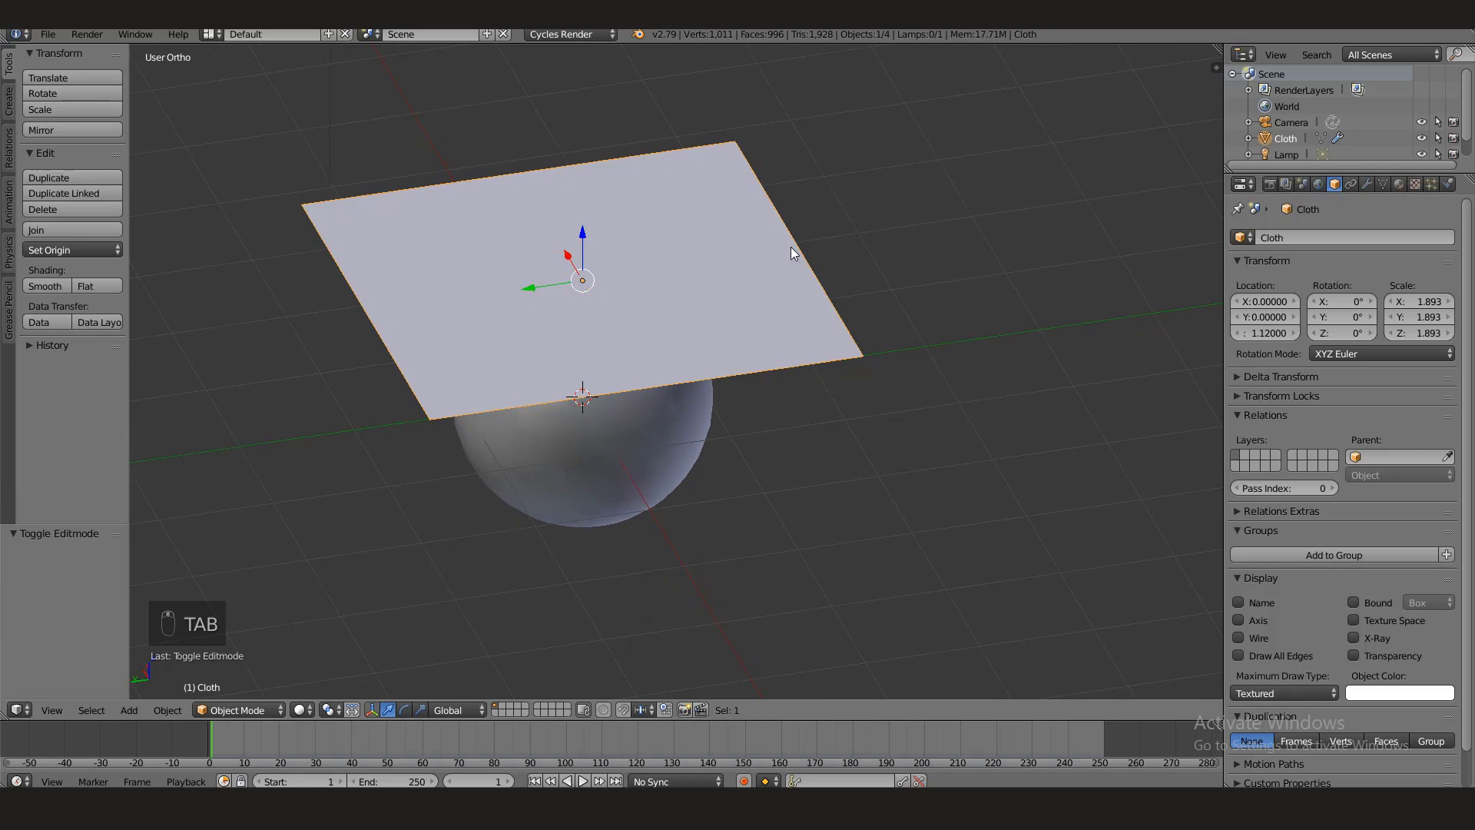
{"action": "middle_click_drag", "start_coordinate": [694, 426], "coordinate": [663, 358]}
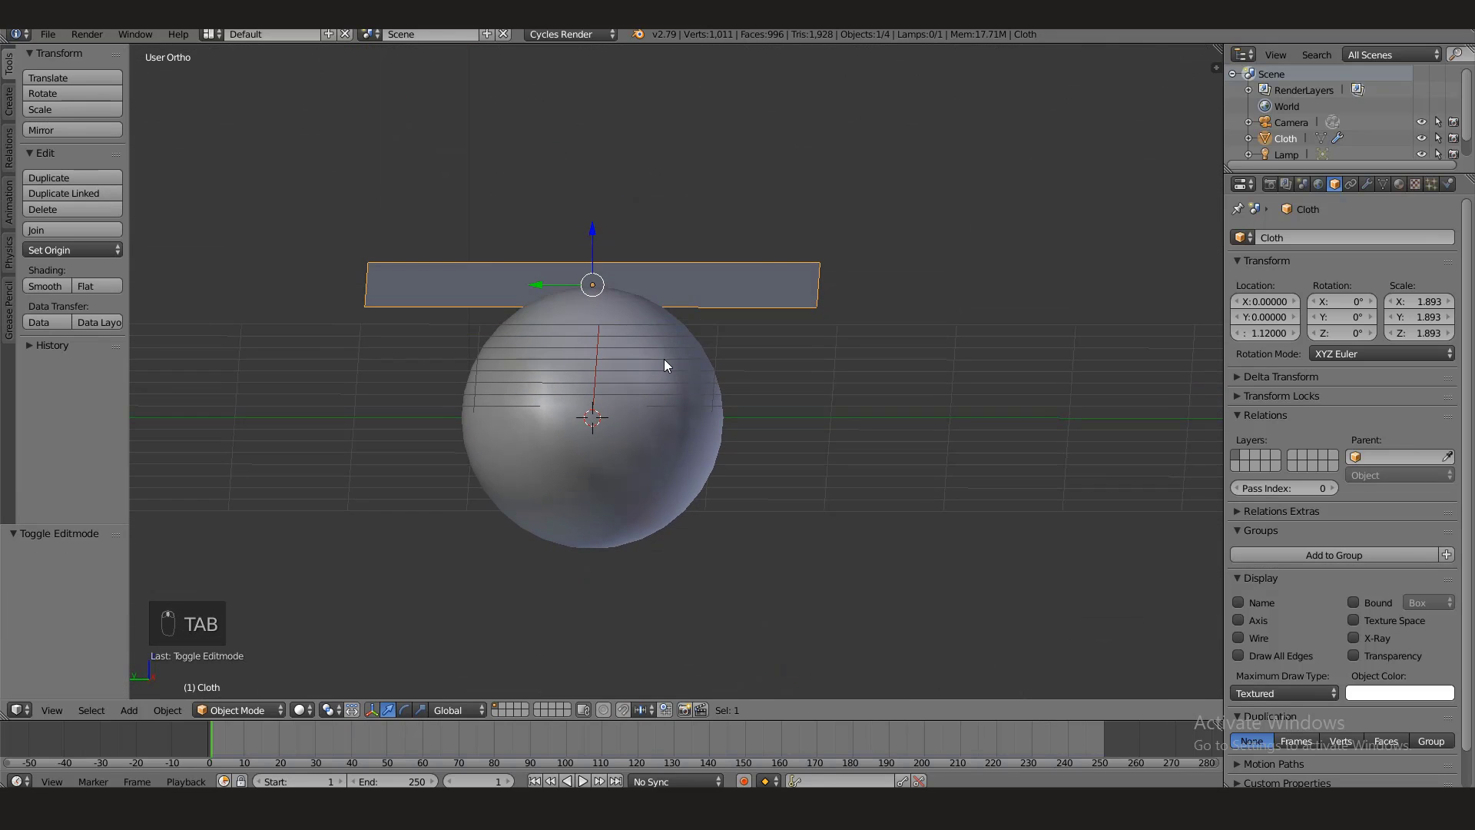
{"action": "left_click", "coordinate": [1449, 185]}
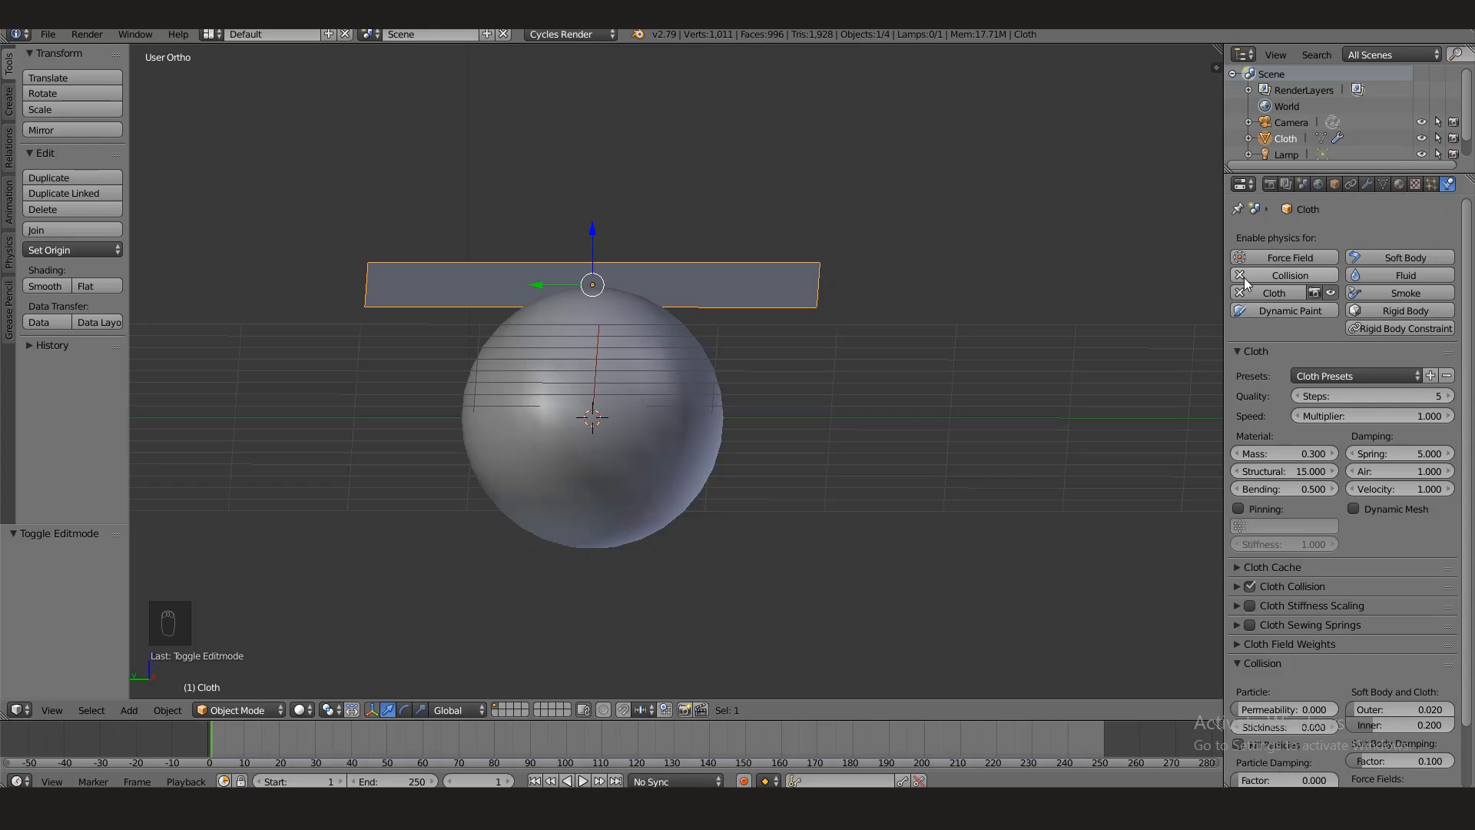
{"action": "left_click", "coordinate": [1365, 185]}
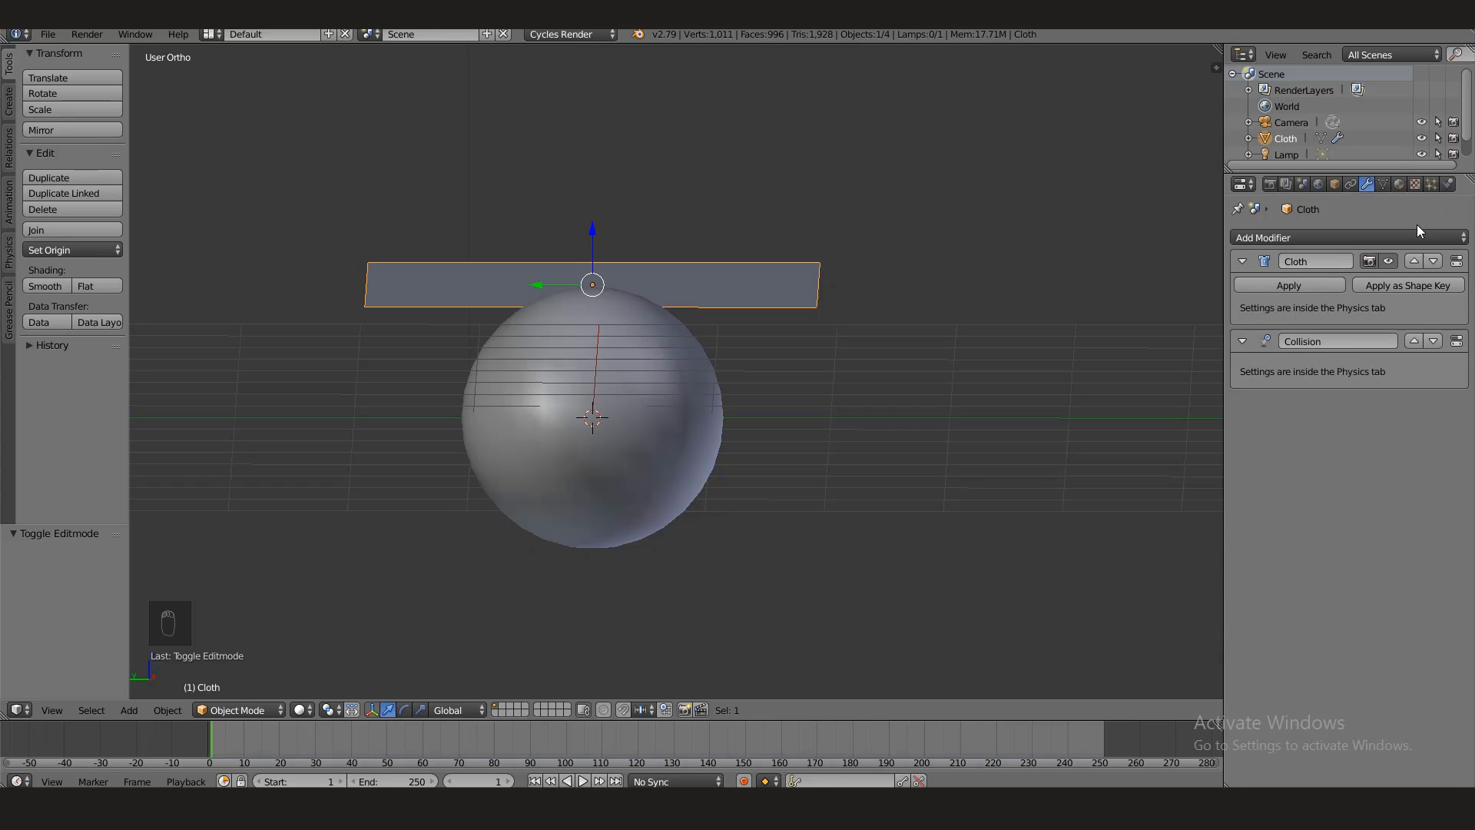
{"action": "left_click", "coordinate": [1448, 185]}
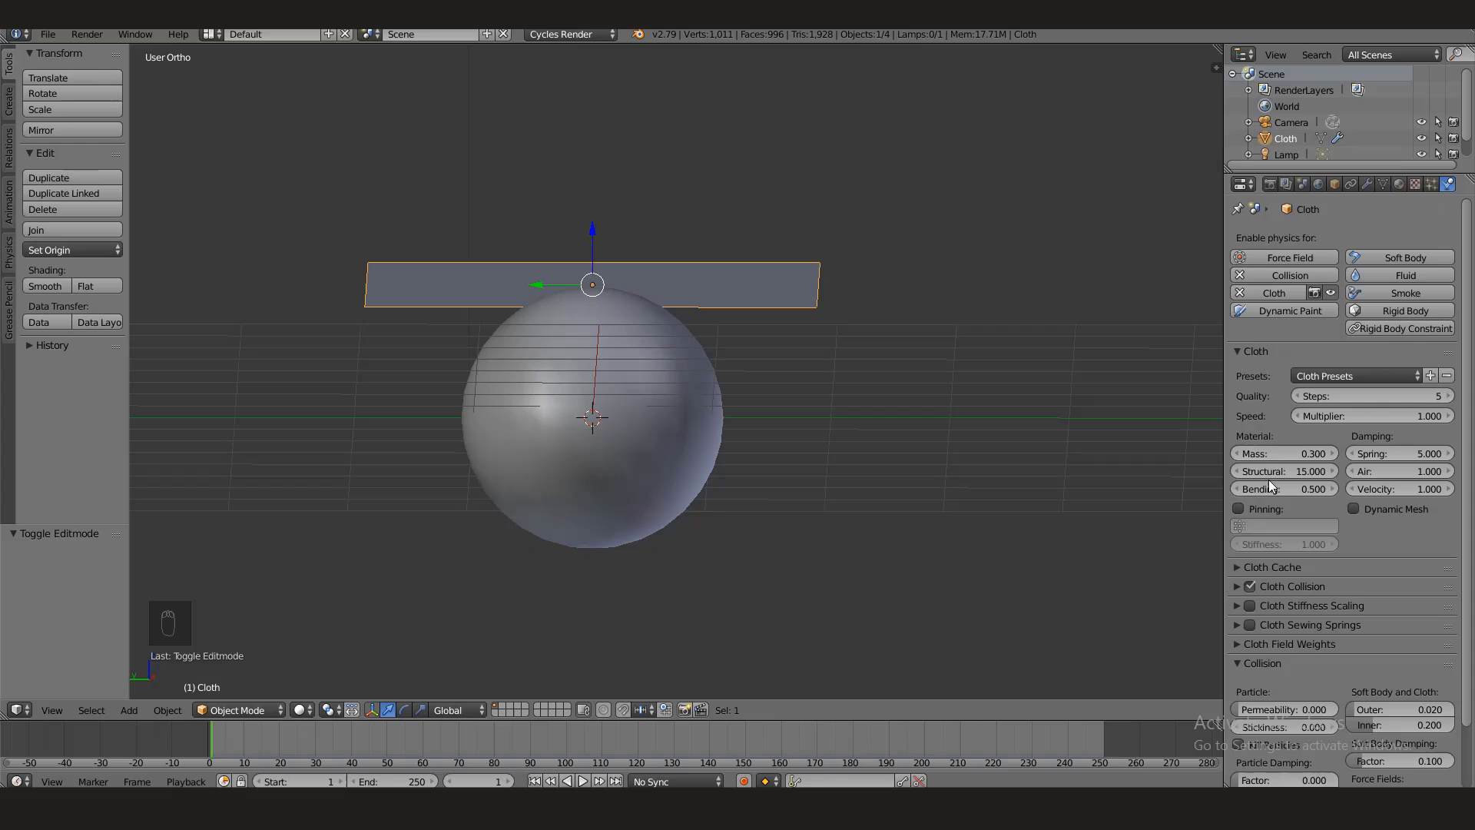
- Enable Pinning in the Cloth panel, keeping pin stiffness at 1.000
{"action": "scroll", "coordinate": [1340, 440], "scroll_direction": "down", "scroll_amount": 2}
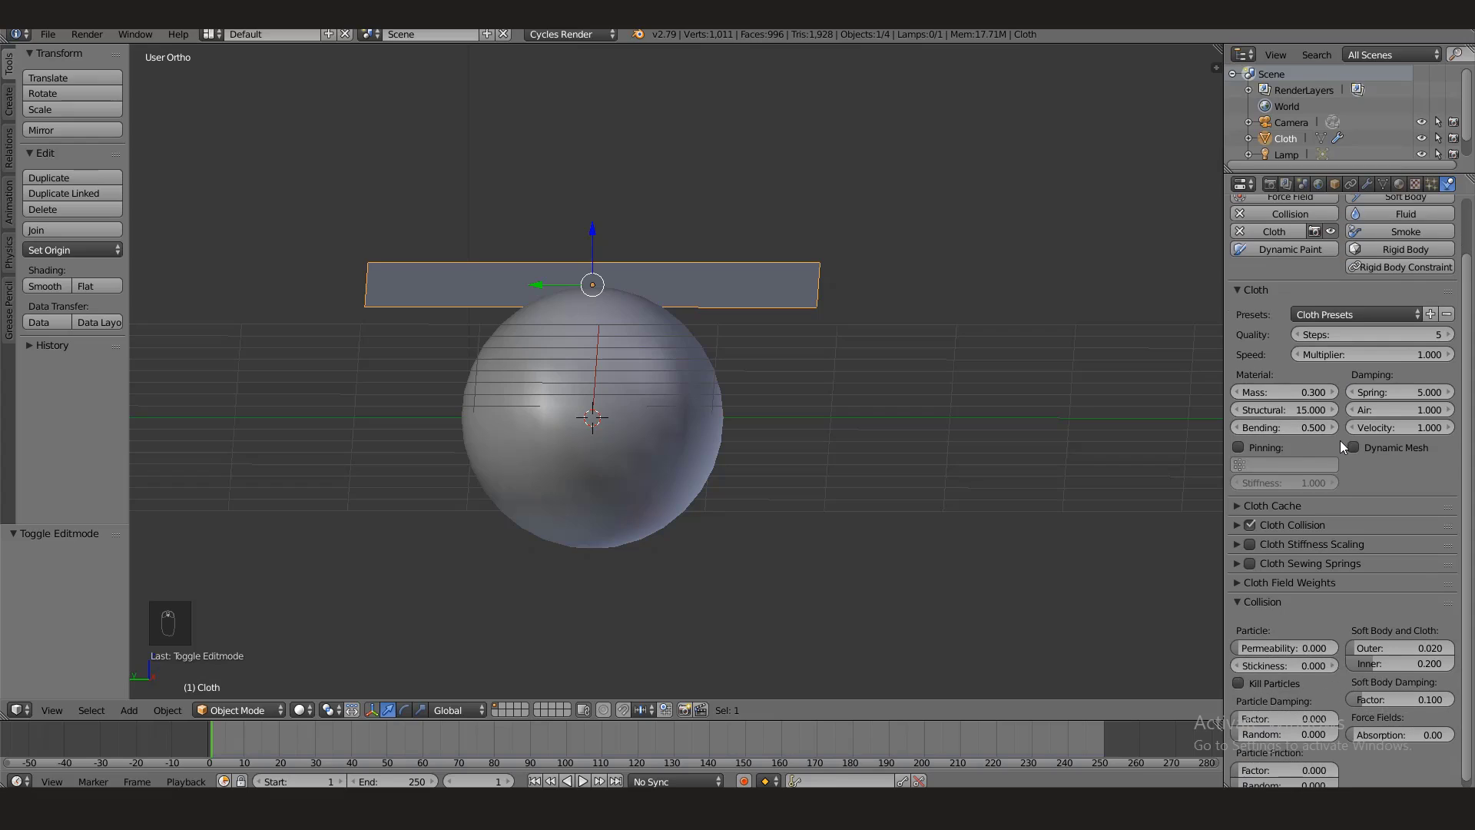
{"action": "left_click", "coordinate": [1242, 446]}
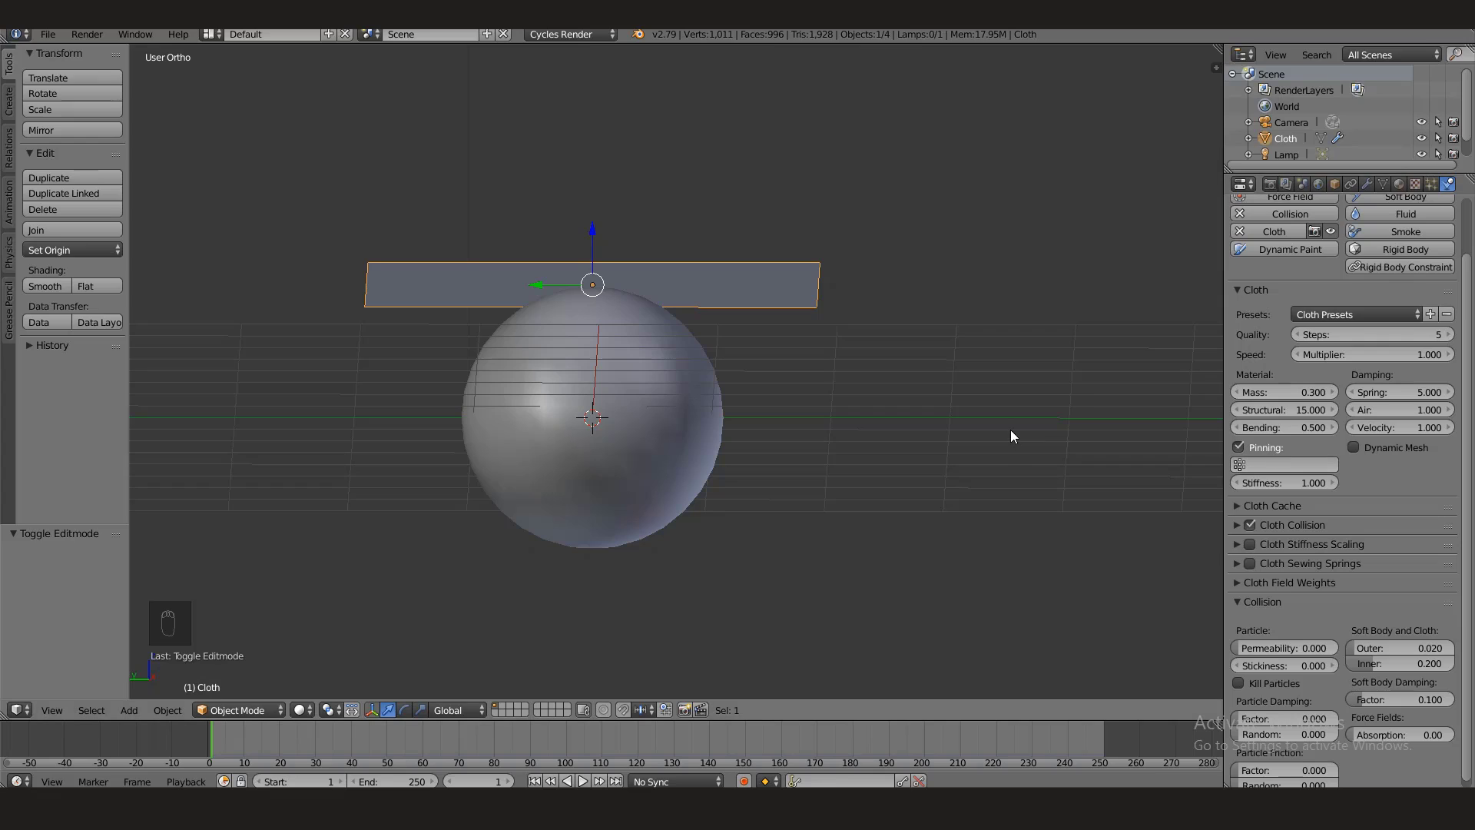
{"action": "middle_click_drag", "start_coordinate": [630, 289], "coordinate": [646, 307]}
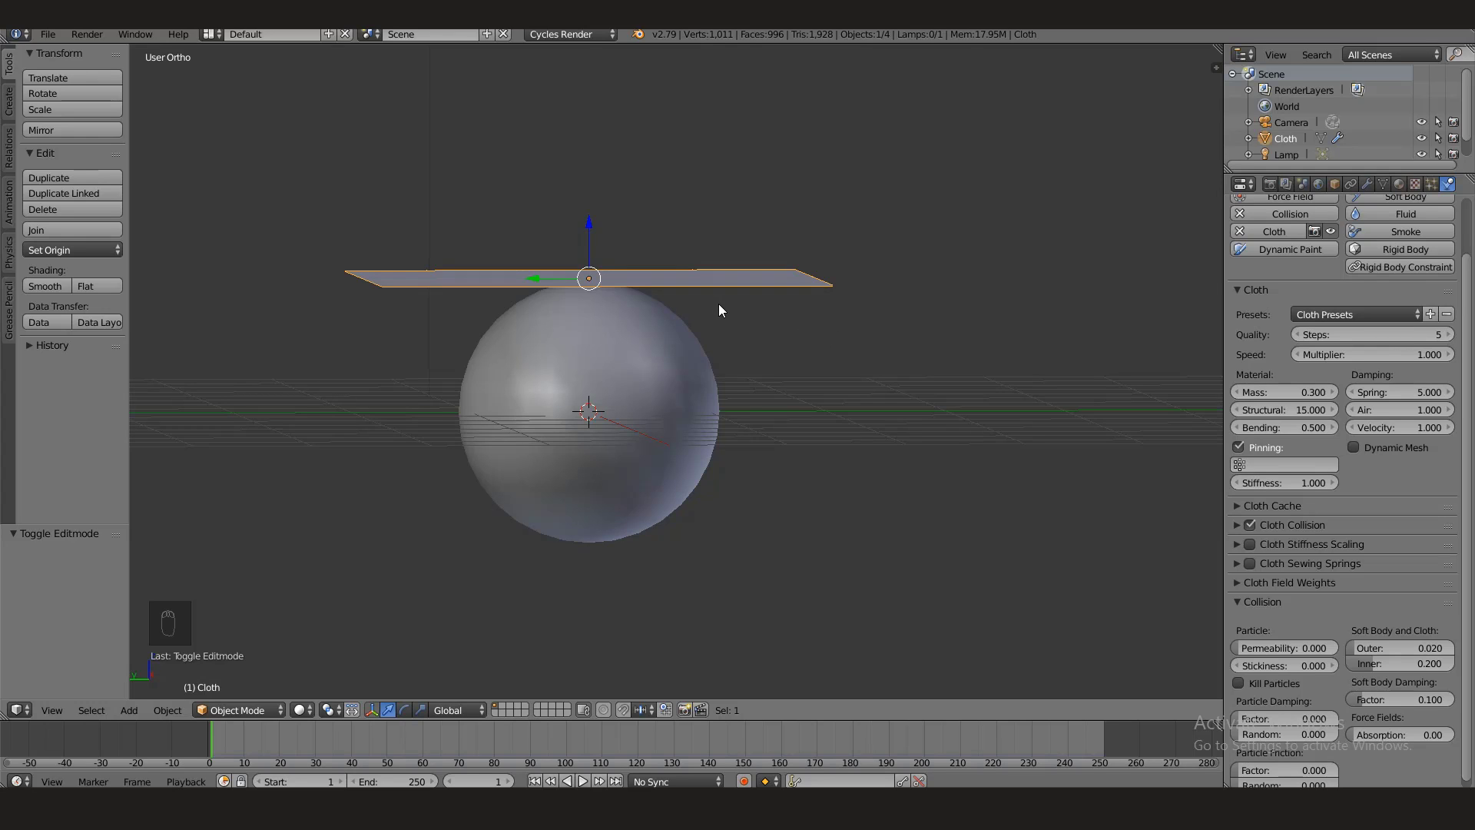
- Enter Edit Mode on the cloth and select the grid vertex to pin
{"action": "key", "text": "Tab"}
{"action": "middle_click_drag", "start_coordinate": [676, 290], "coordinate": [632, 274]}
{"action": "scroll", "coordinate": [566, 232], "scroll_direction": "up", "scroll_amount": 2}
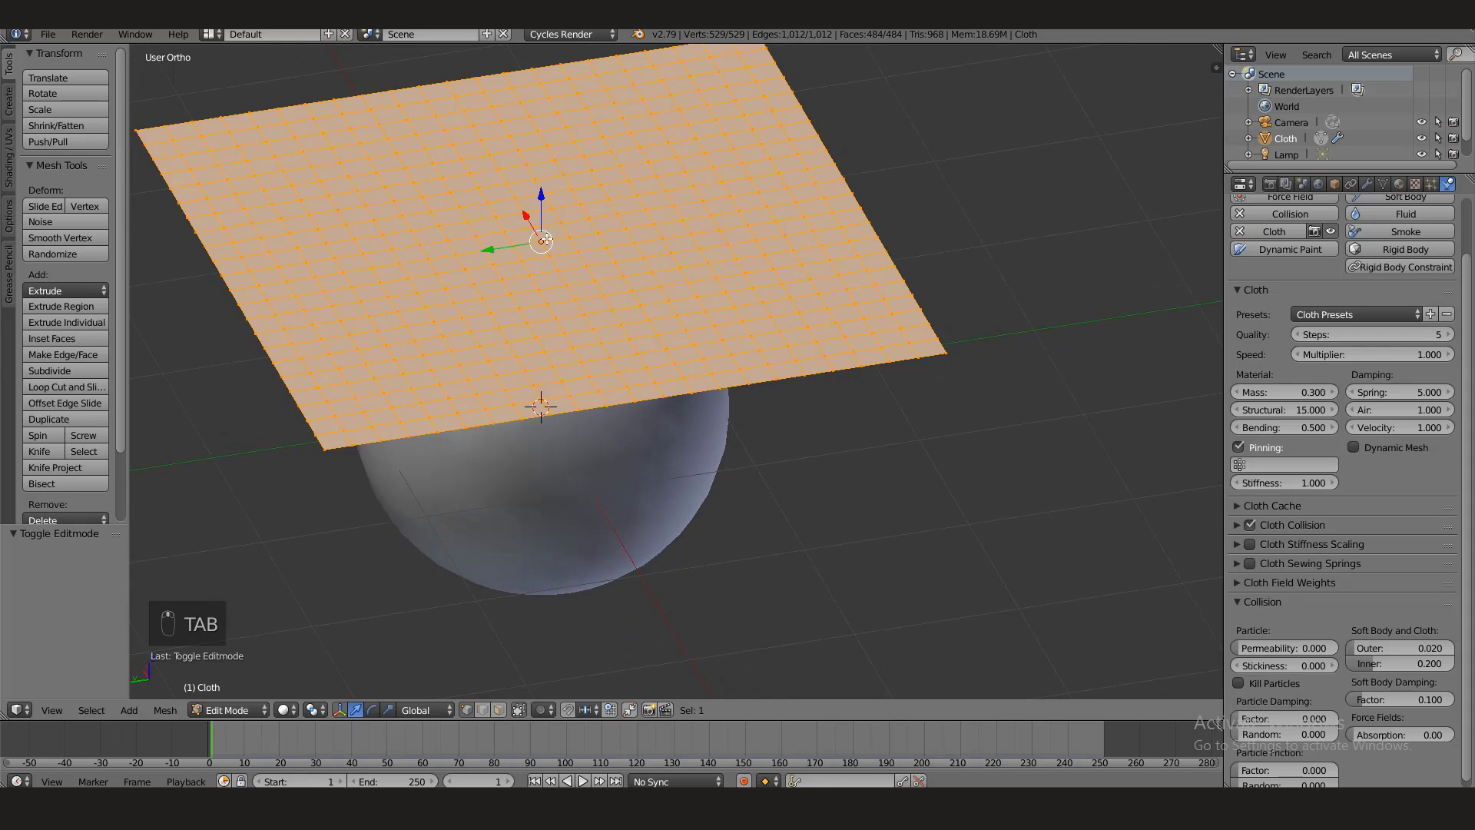
{"action": "right_click", "coordinate": [543, 241]}
{"action": "key", "text": "g"}
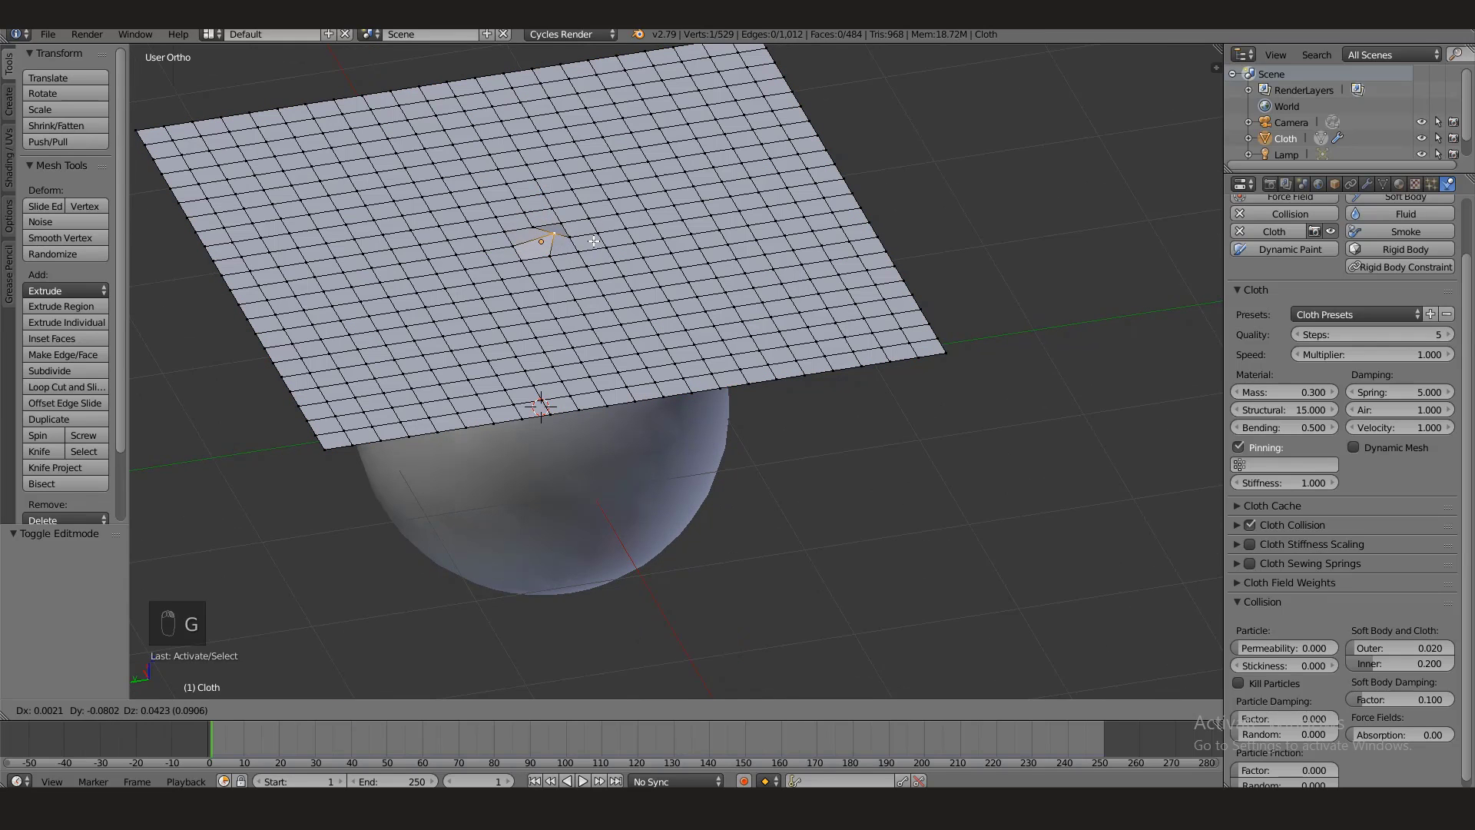
{"action": "right_click", "coordinate": [561, 229]}
{"action": "middle_click_drag", "start_coordinate": [543, 240], "coordinate": [548, 229]}
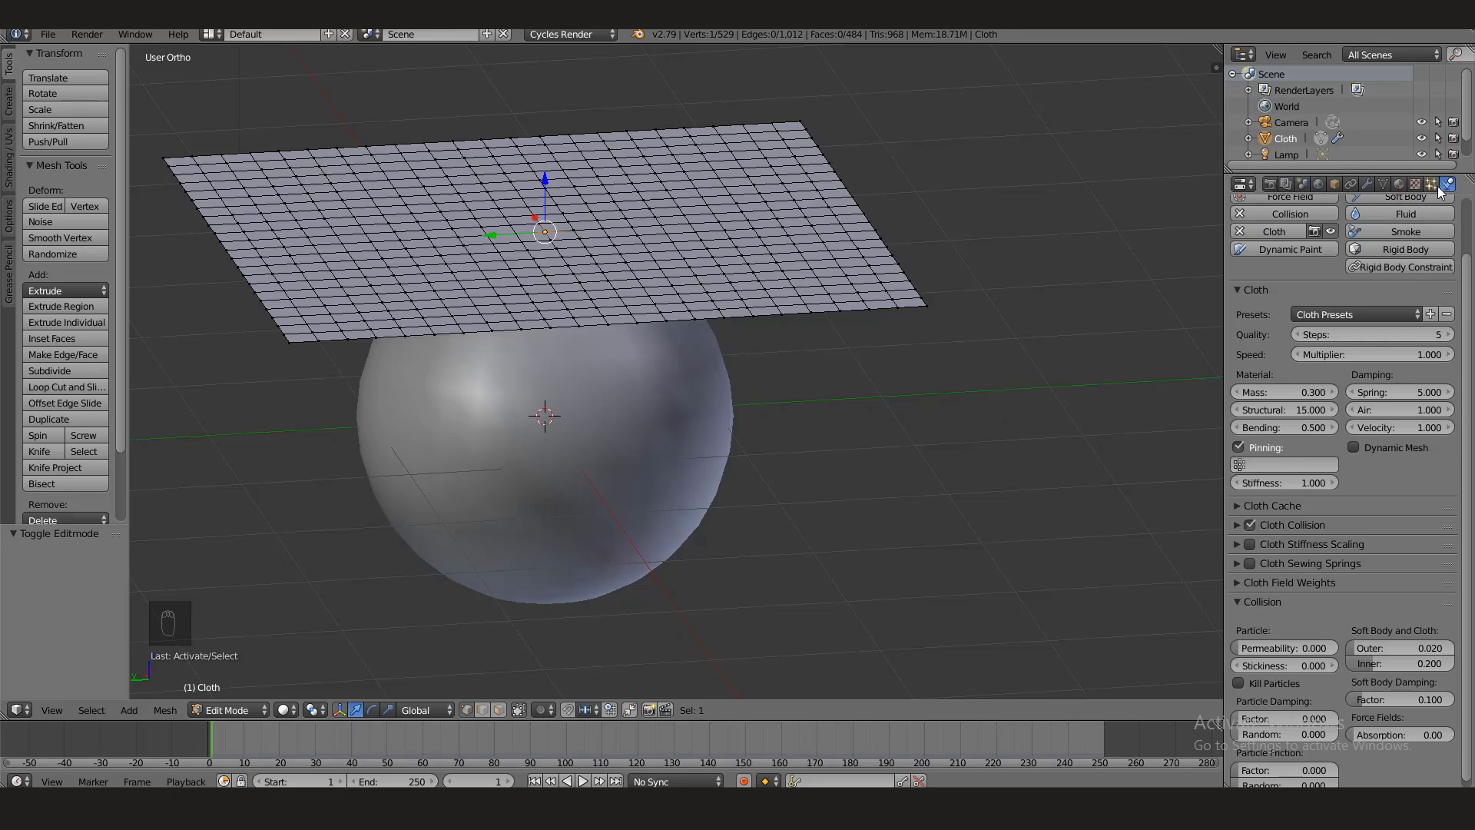
- Create a vertex group named Pin and assign the selected vertices to it
{"action": "left_click", "coordinate": [1385, 183]}
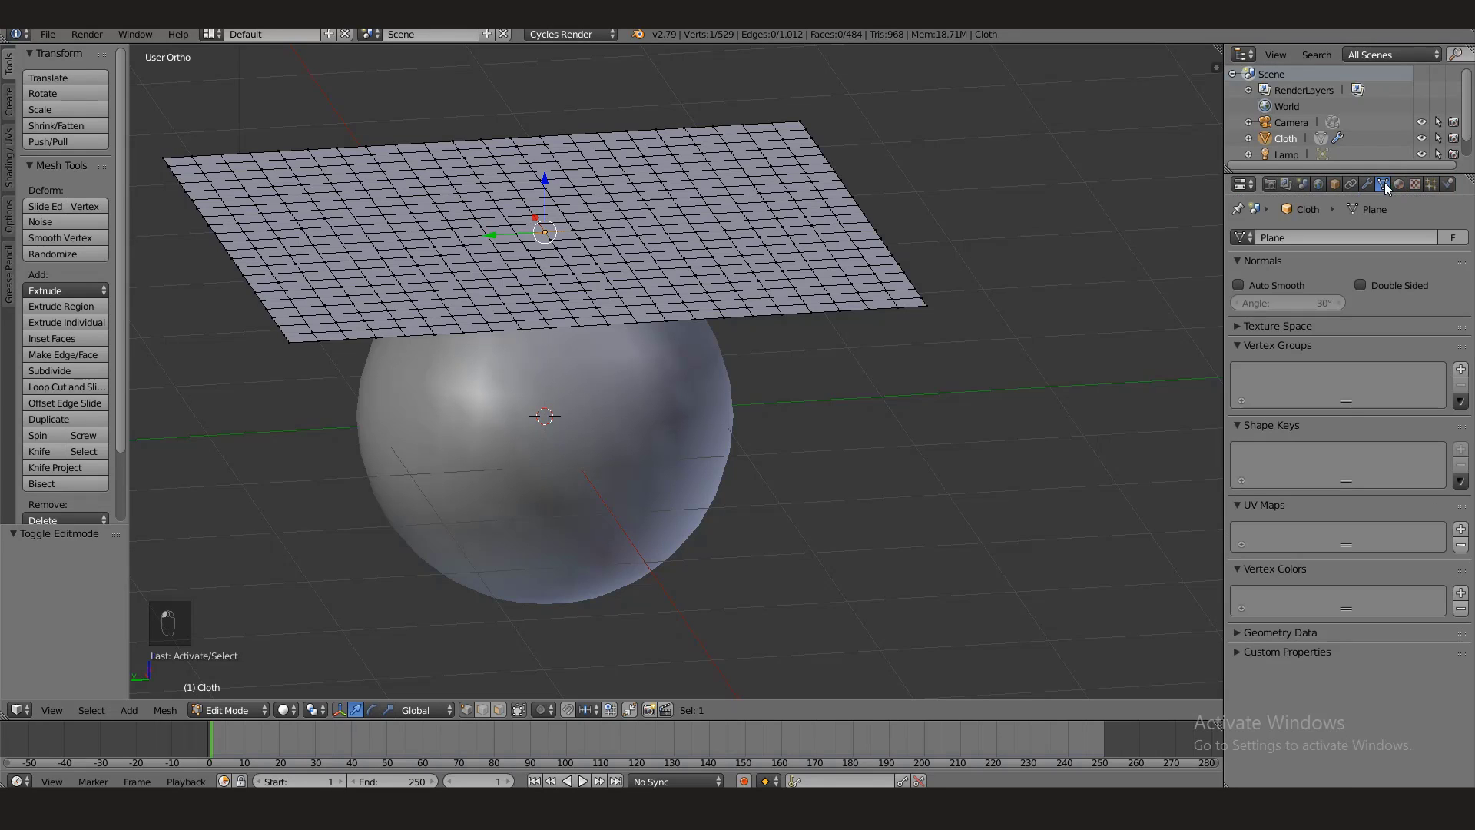
{"action": "left_click", "coordinate": [1461, 369]}
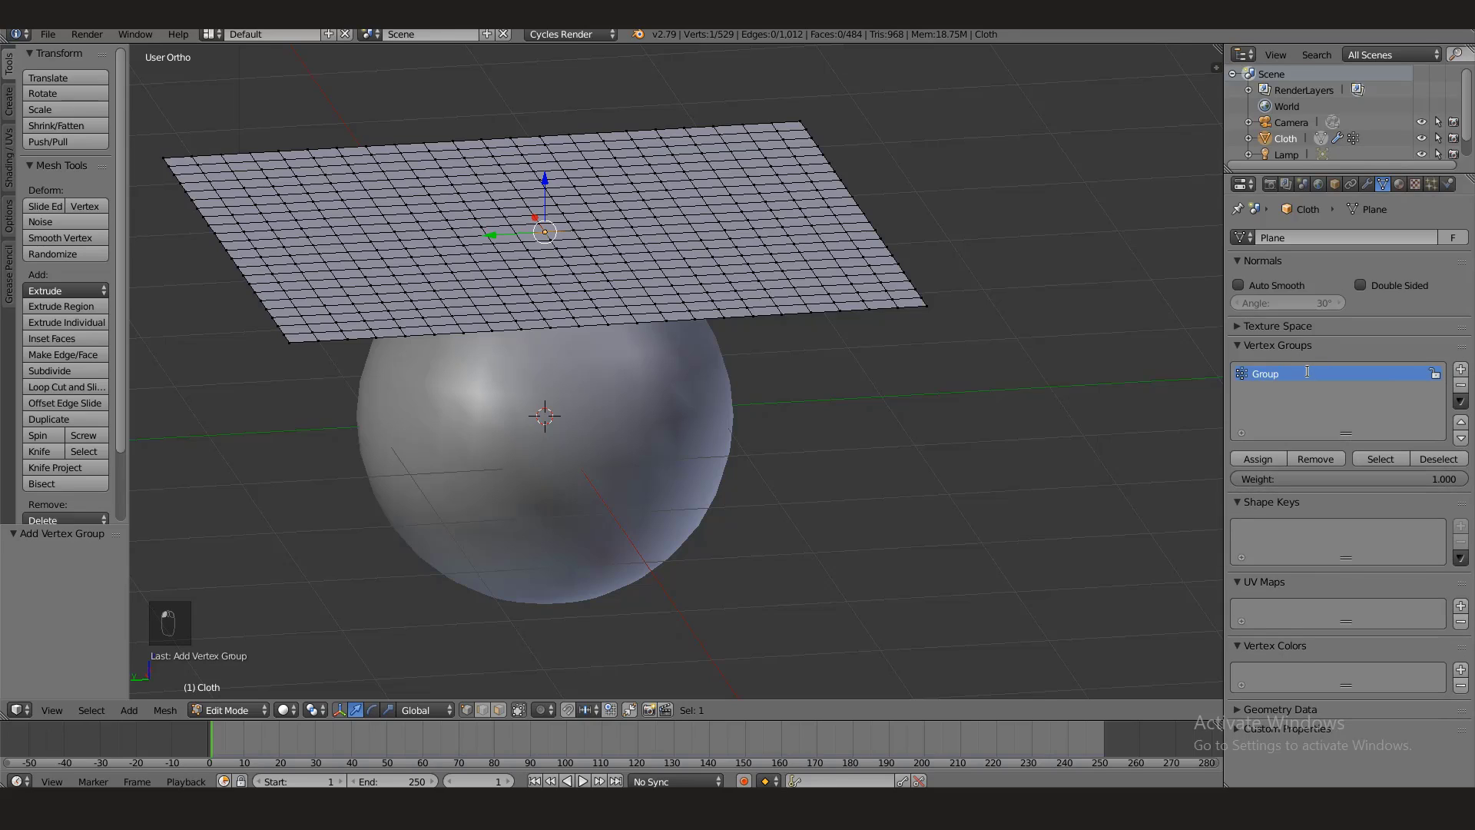
{"action": "double_click", "coordinate": [1307, 372]}
{"action": "type", "text": "P"}
{"action": "key", "text": "Return"}
{"action": "left_click", "coordinate": [1279, 456]}
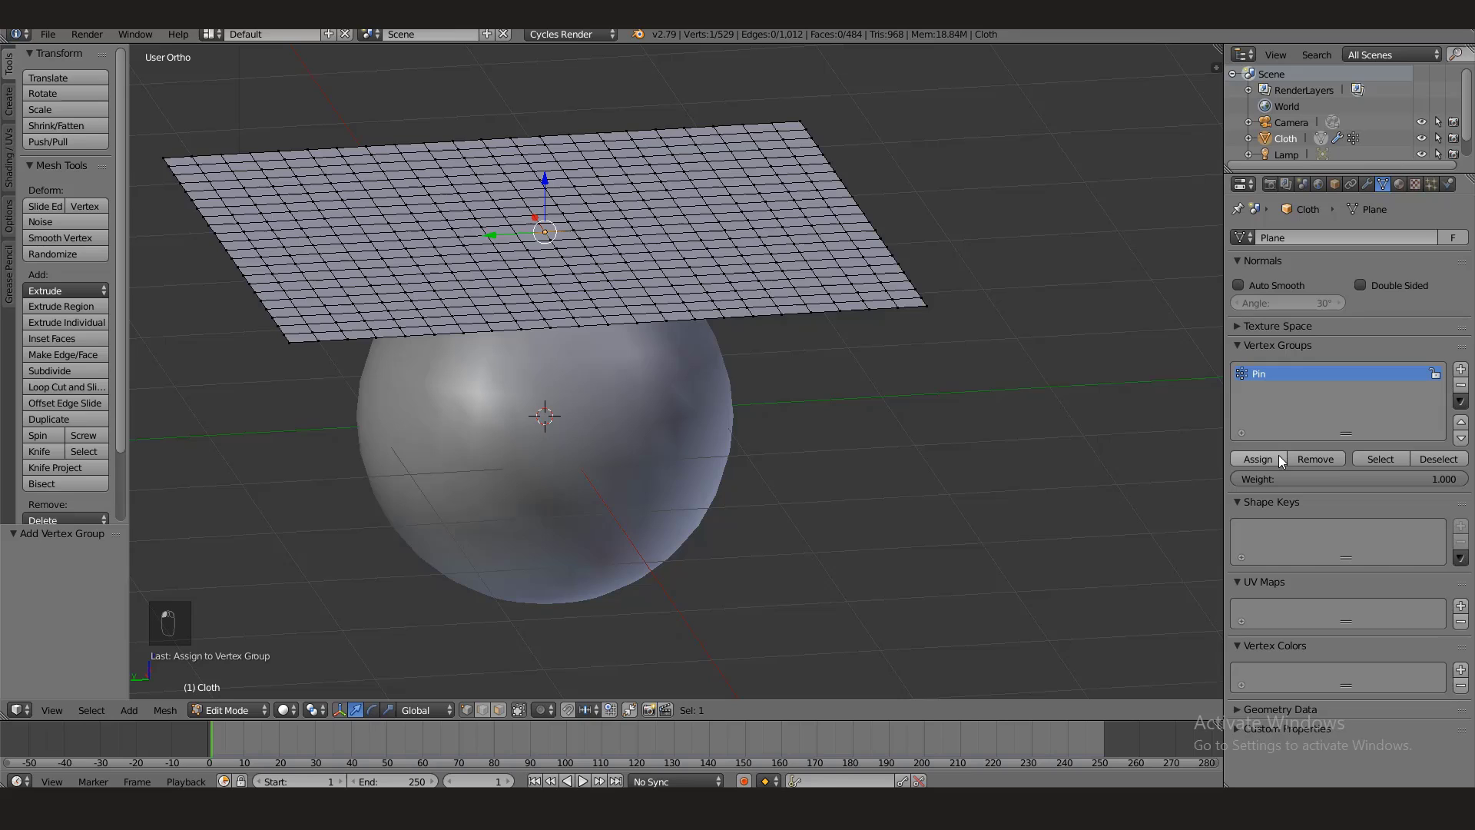
- Set the cloth's Pinning vertex group to Pin
{"action": "left_click", "coordinate": [1448, 184]}
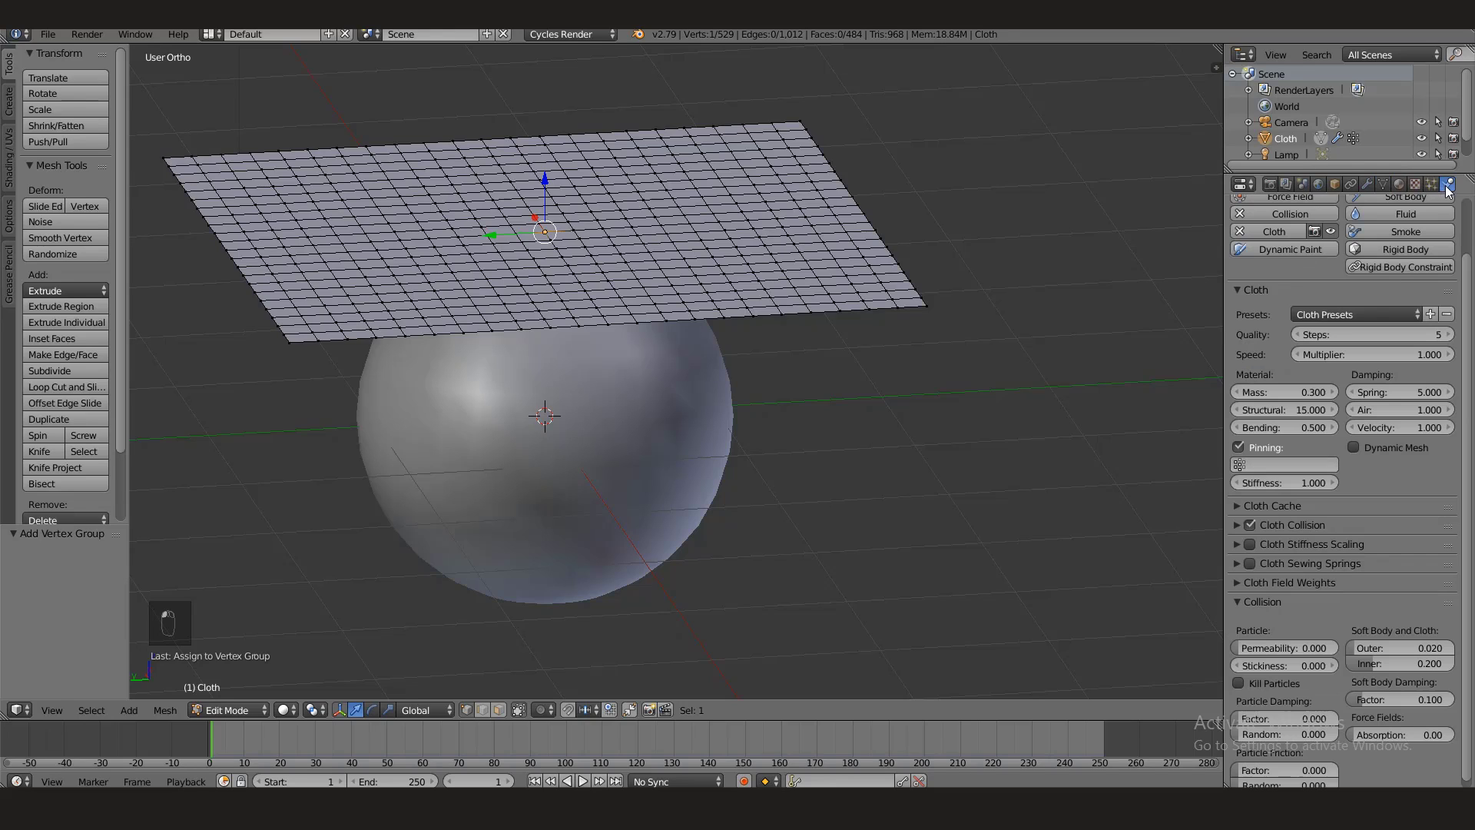
{"action": "left_click", "coordinate": [1262, 465]}
{"action": "left_click", "coordinate": [1274, 489]}
{"action": "left_click", "coordinate": [1386, 184]}
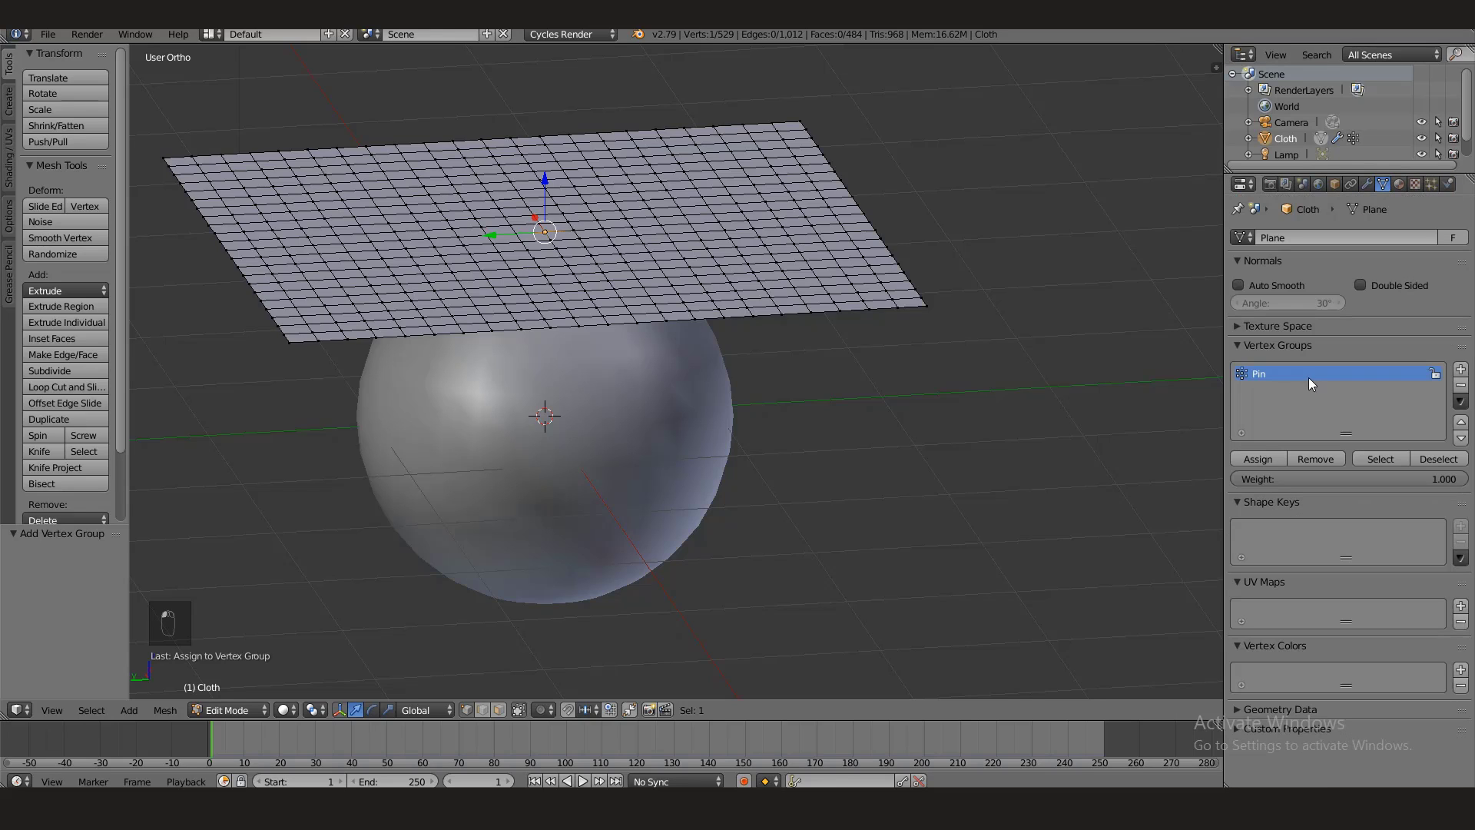
{"action": "left_click", "coordinate": [1448, 184]}
- Leave Edit Mode and change the Cloth Cache End frame from 250 to 100
{"action": "key", "text": "Tab"}
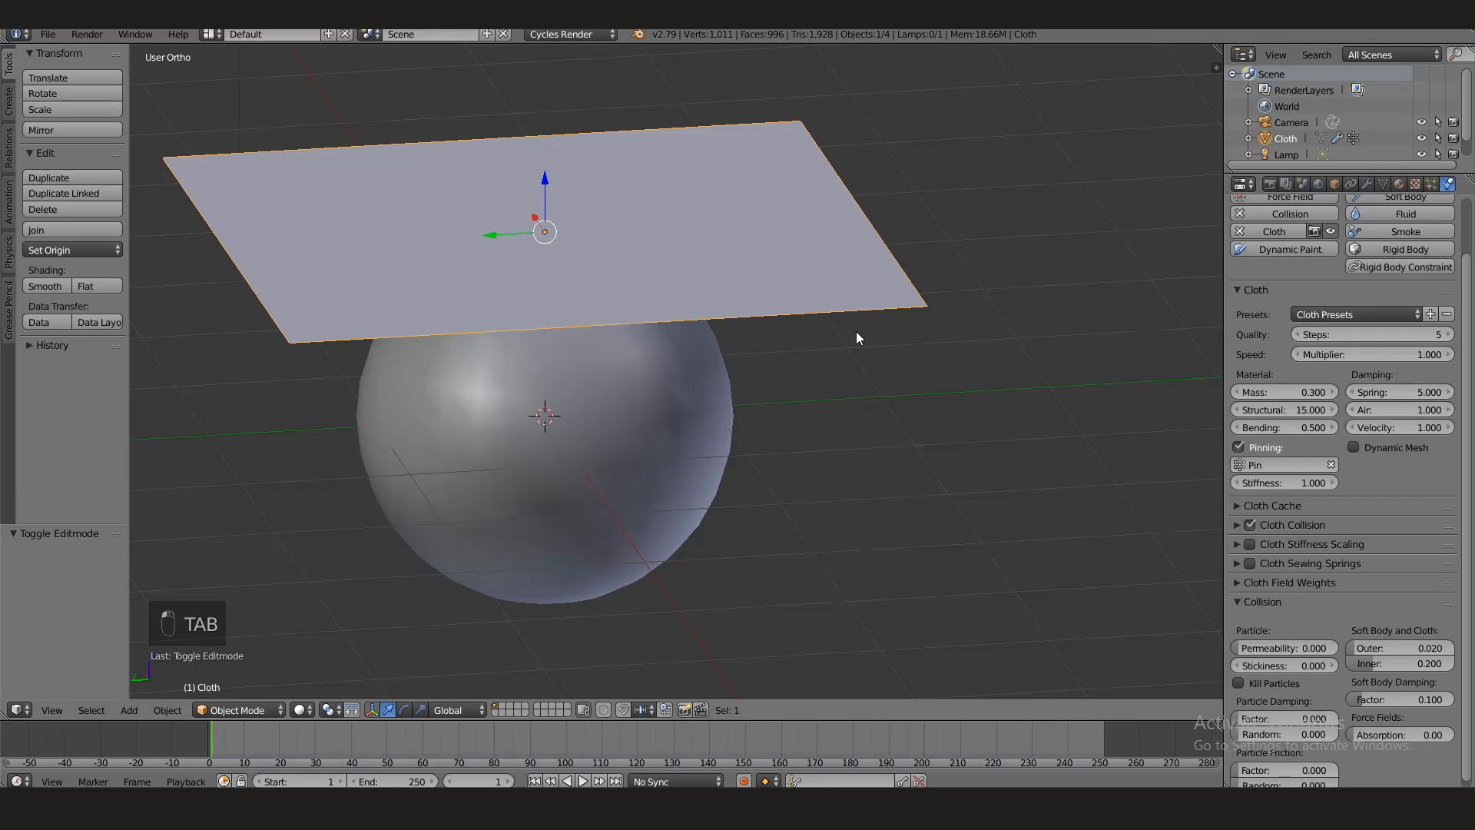
{"action": "left_click", "coordinate": [1368, 184]}
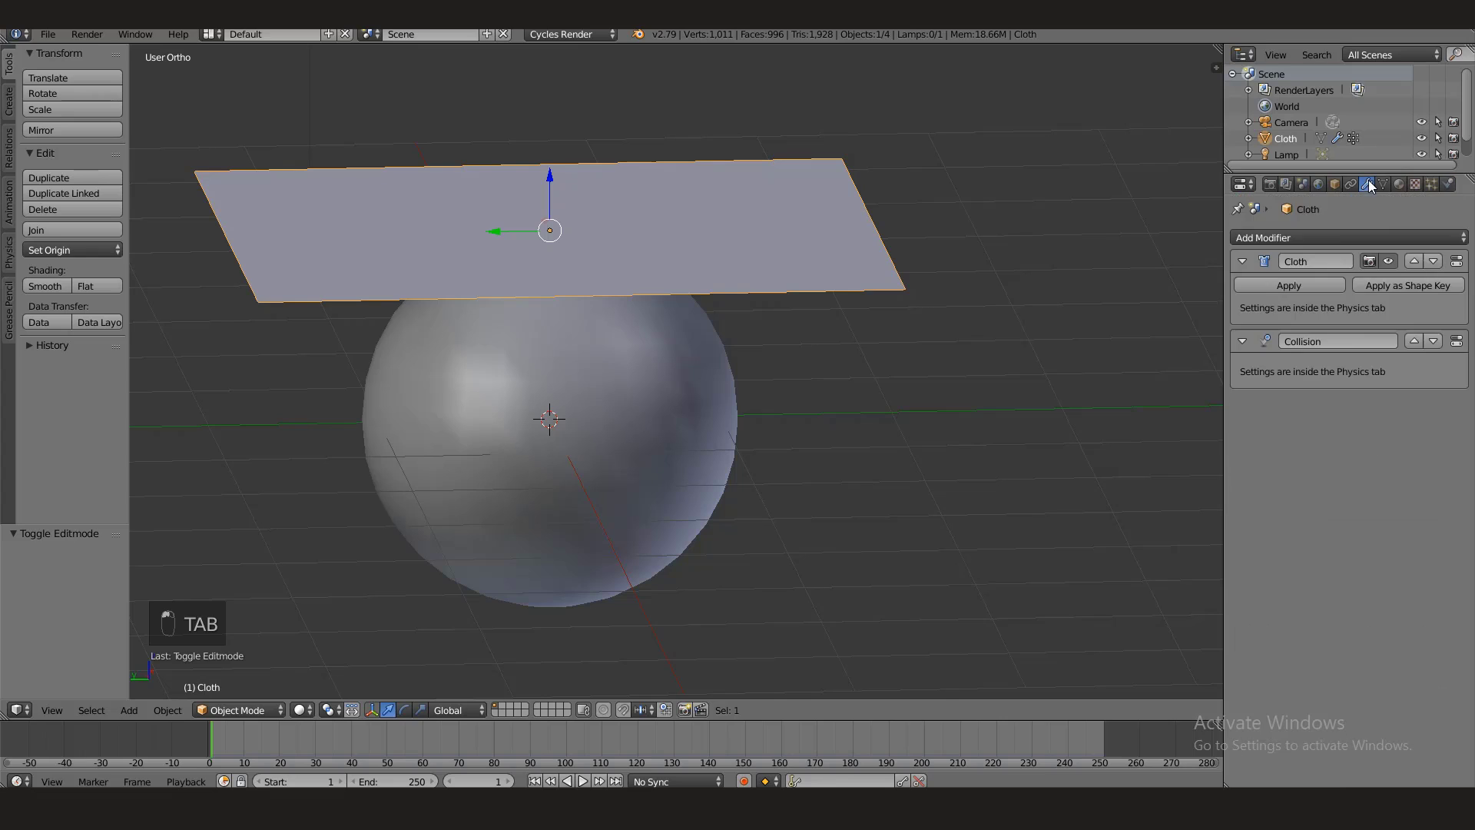
{"action": "left_click", "coordinate": [1448, 184]}
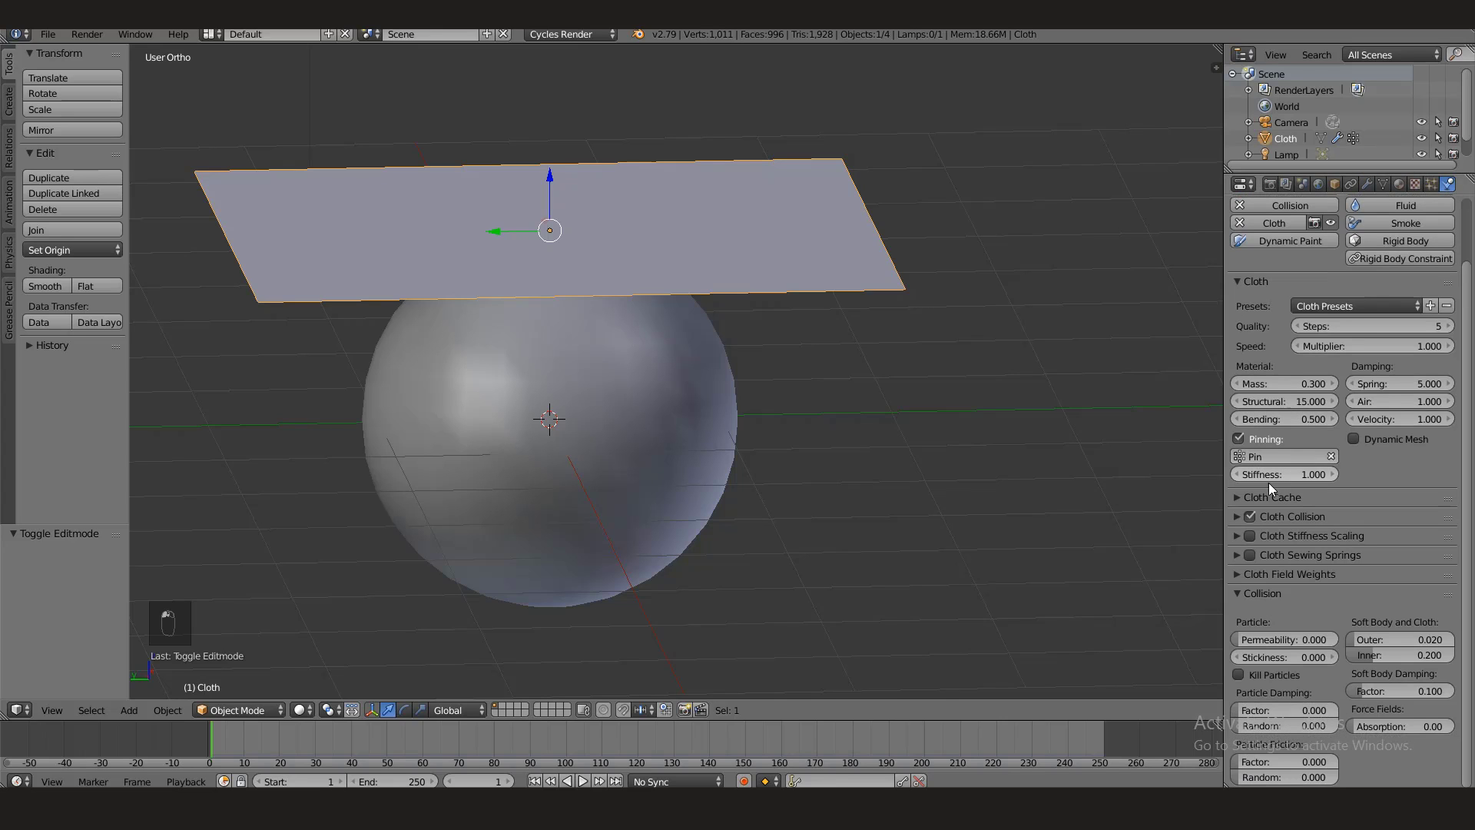
{"action": "left_click", "coordinate": [1269, 496]}
{"action": "scroll", "coordinate": [1321, 513], "scroll_direction": "down", "scroll_amount": 3}
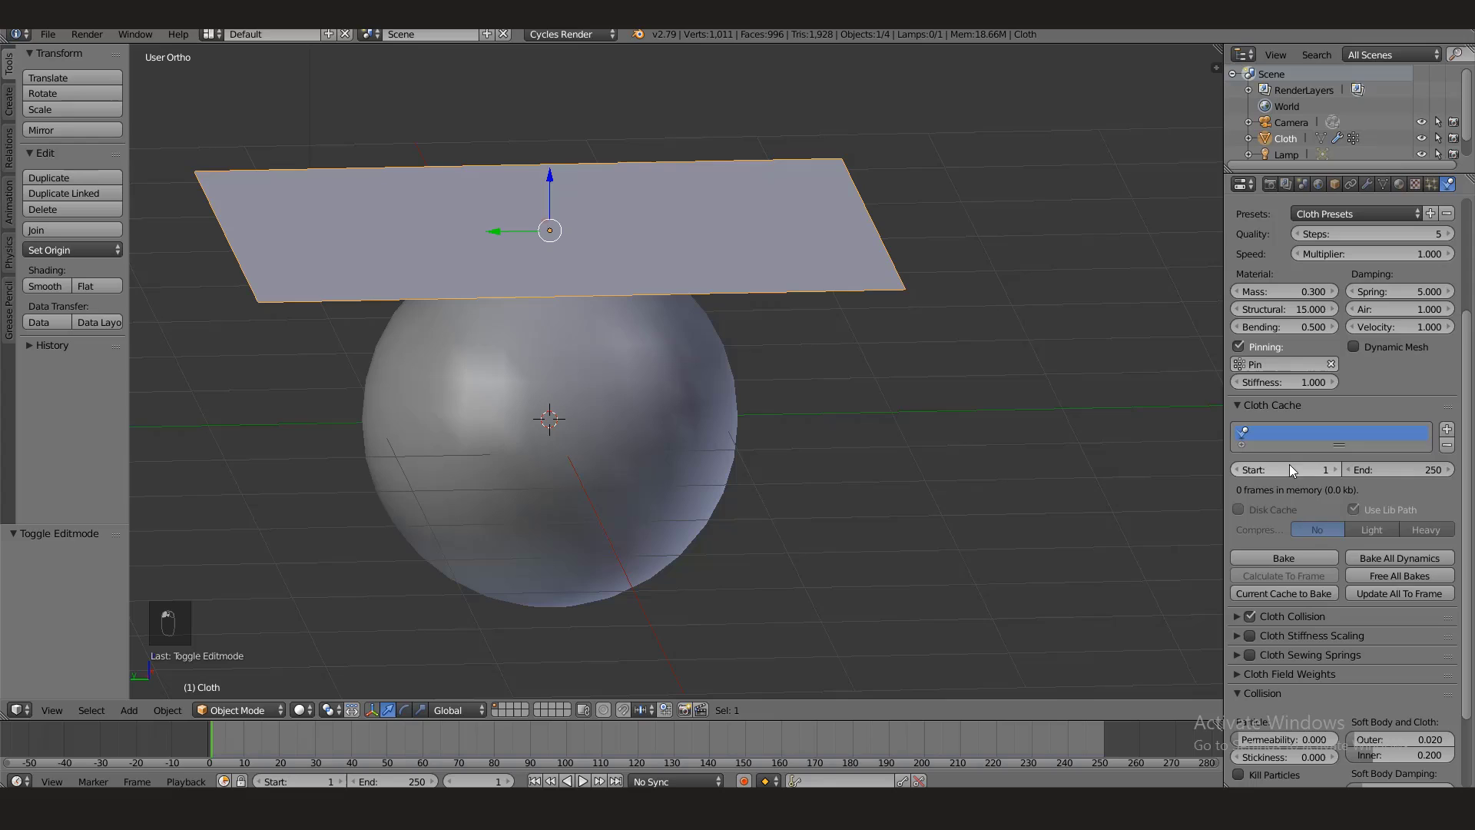
{"action": "left_click", "coordinate": [1386, 468]}
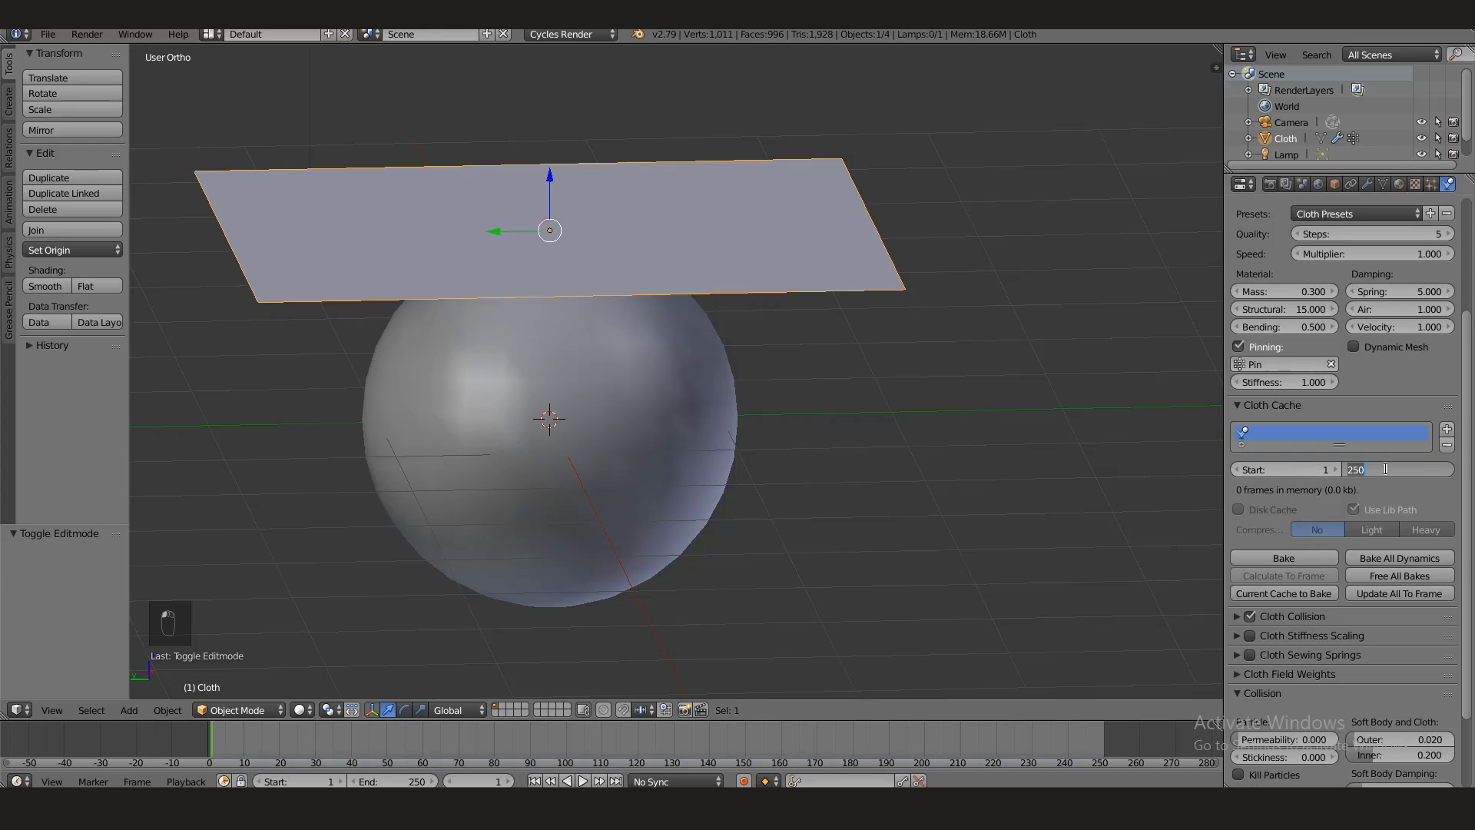
{"action": "type", "text": "100"}
{"action": "key", "text": "Return"}
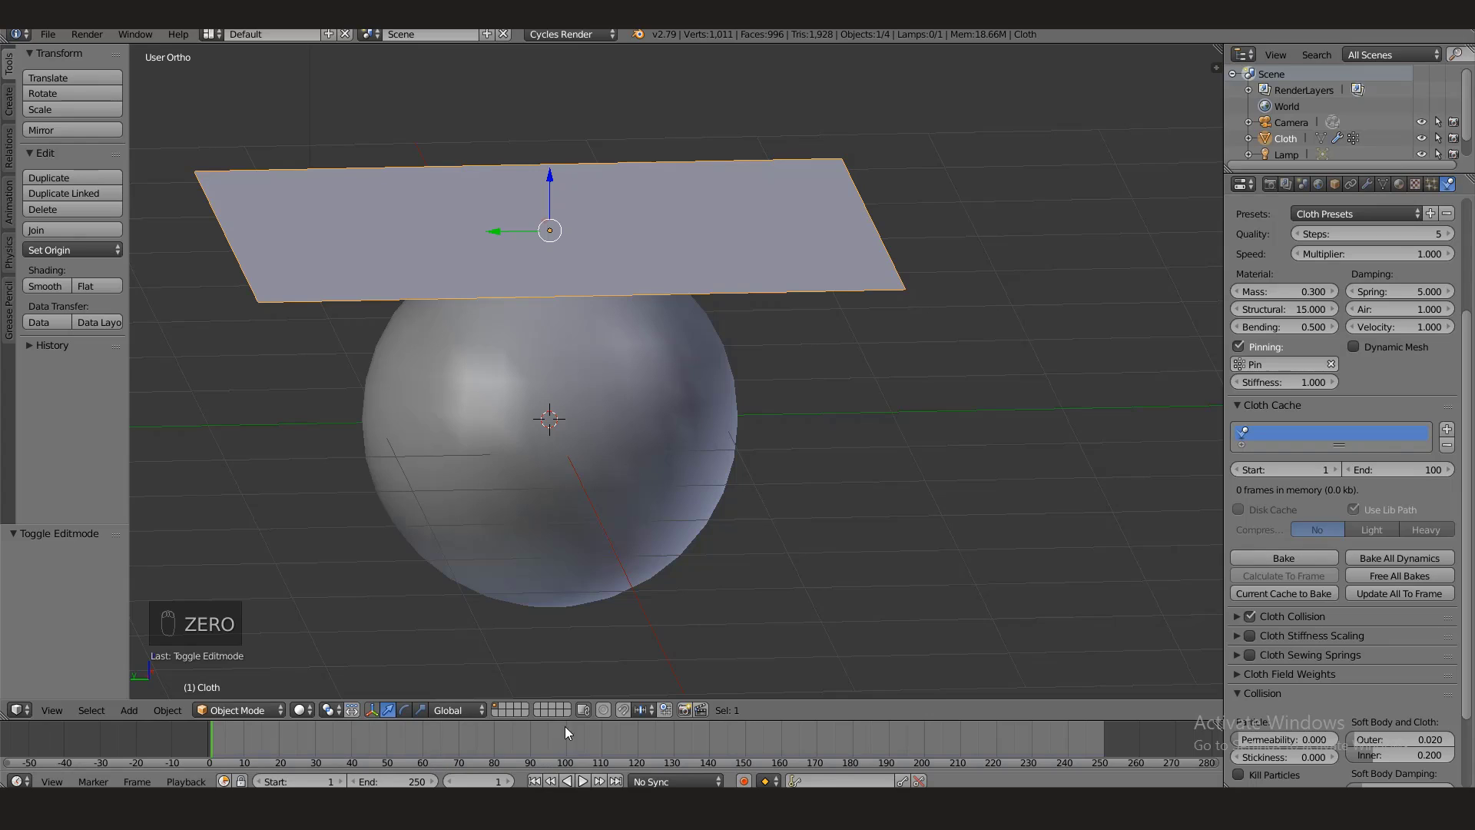
- Tick Self Collision in the Cloth Collision panel (distance 0.750) and adjust its quality
{"action": "left_click", "coordinate": [1247, 405]}
{"action": "left_click", "coordinate": [1238, 220]}
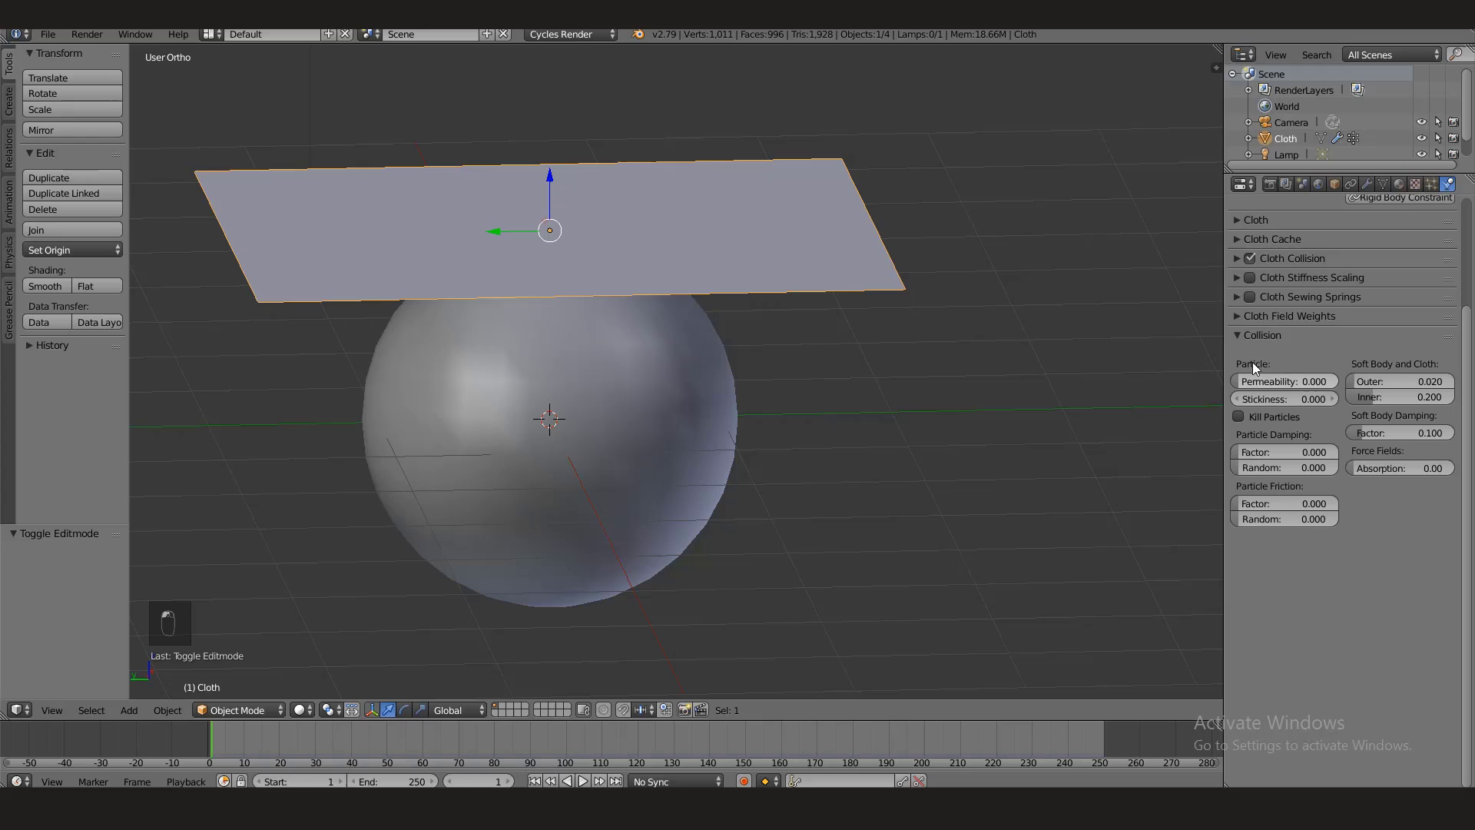
{"action": "left_click", "coordinate": [1238, 258]}
{"action": "left_click", "coordinate": [1371, 290]}
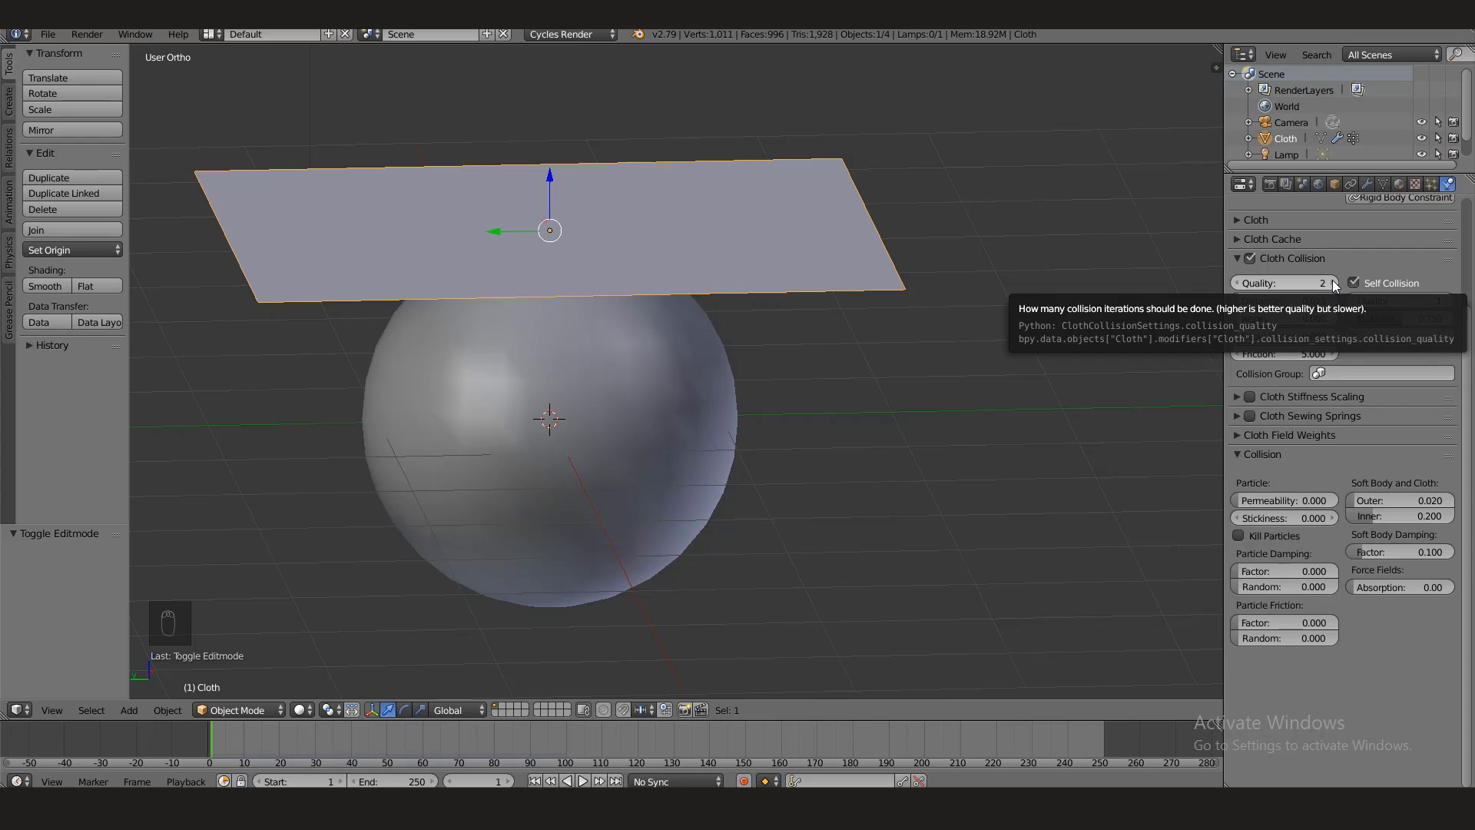
{"action": "left_click", "coordinate": [1334, 283]}
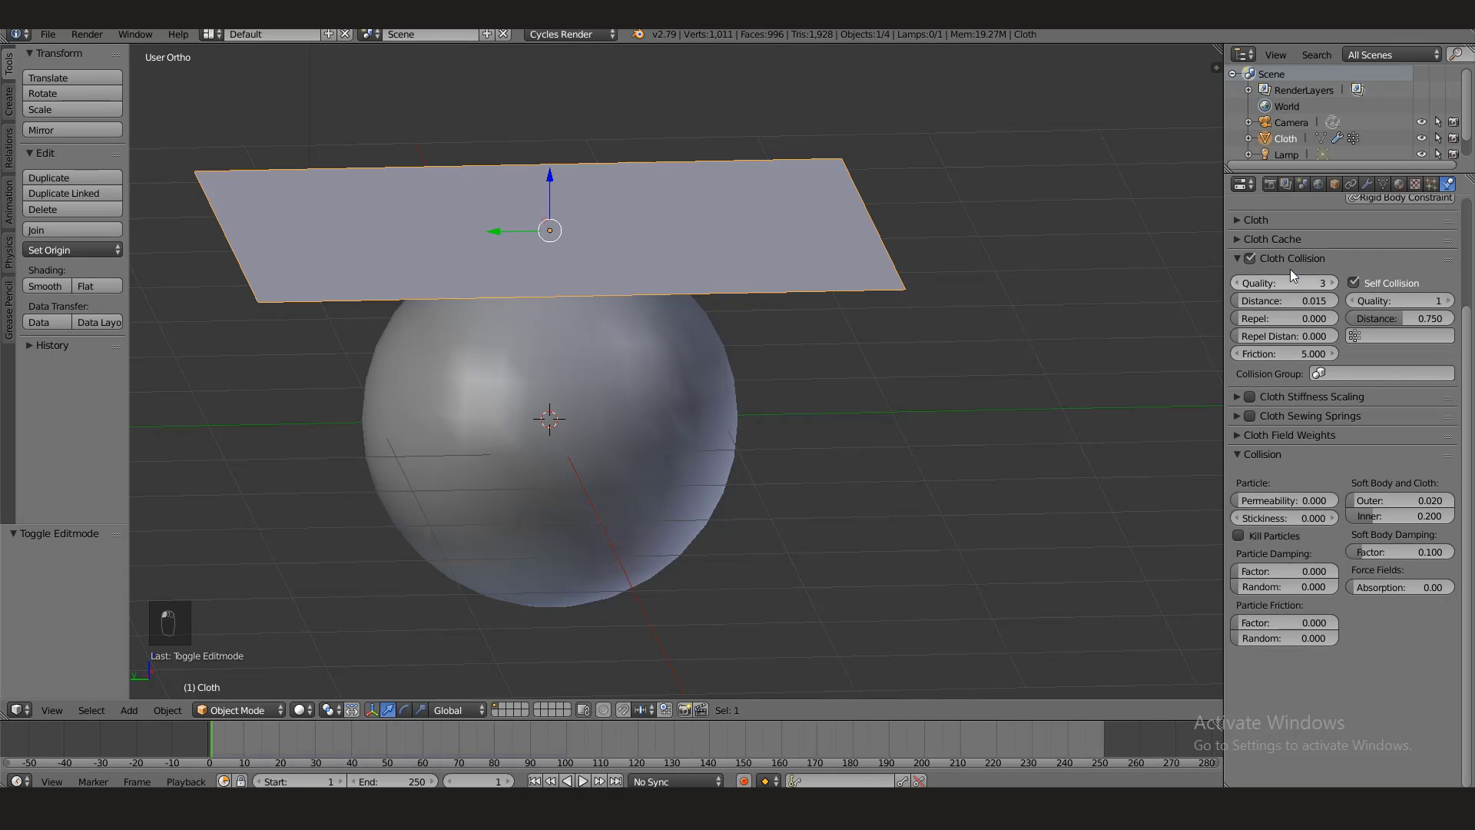
{"action": "left_click", "coordinate": [1238, 257]}
{"action": "left_click", "coordinate": [1237, 259]}
{"action": "left_click", "coordinate": [1235, 260]}
{"action": "left_click", "coordinate": [1235, 260]}
{"action": "double_click", "coordinate": [1235, 260]}
{"action": "left_click", "coordinate": [1234, 257]}
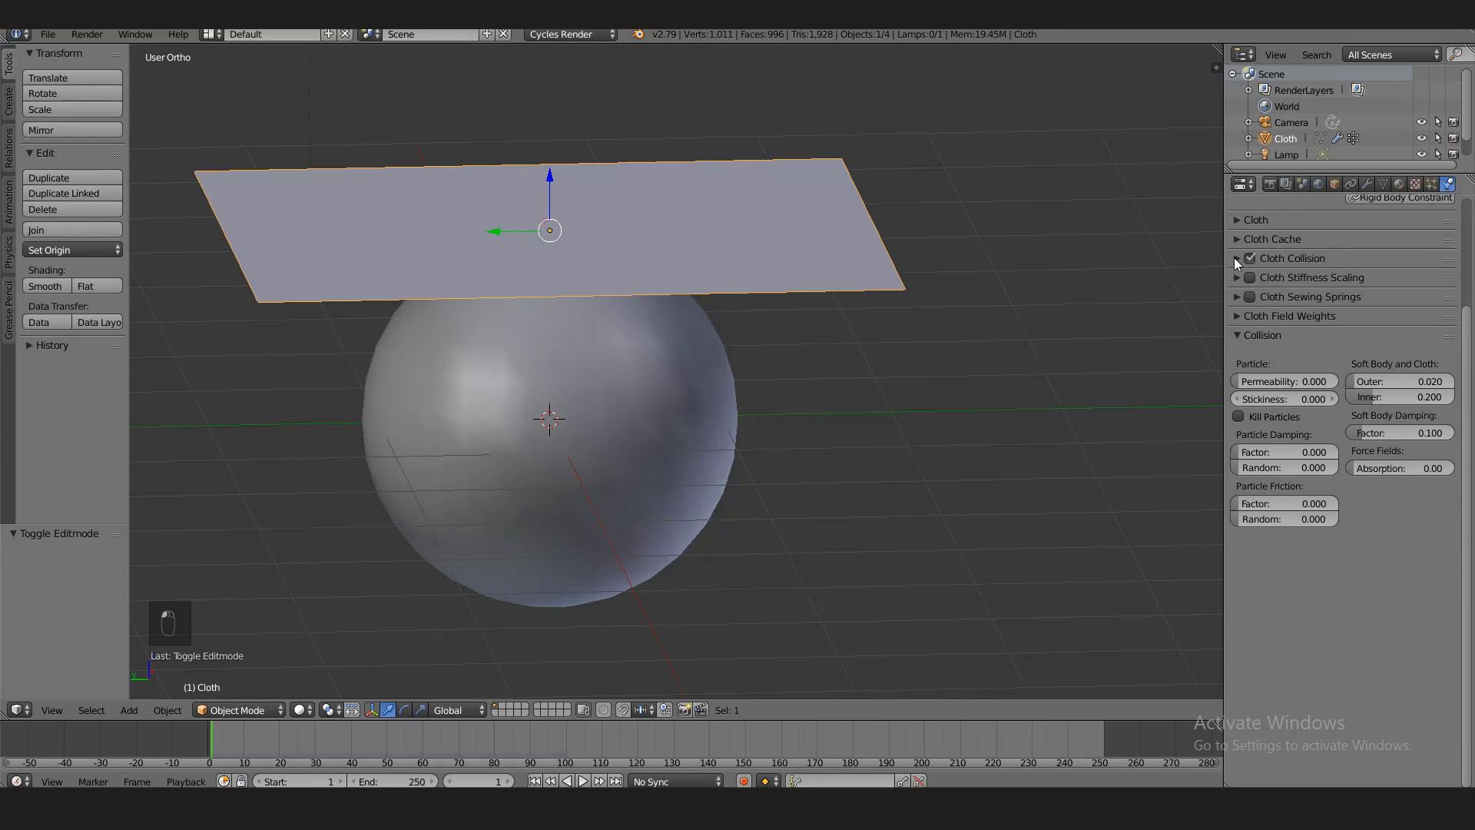
- Select the cloth plane and lower it along Z toward the sphere from a side view
{"action": "scroll", "coordinate": [1302, 366], "scroll_direction": "up", "scroll_amount": 4}
{"action": "right_click", "coordinate": [740, 408]}
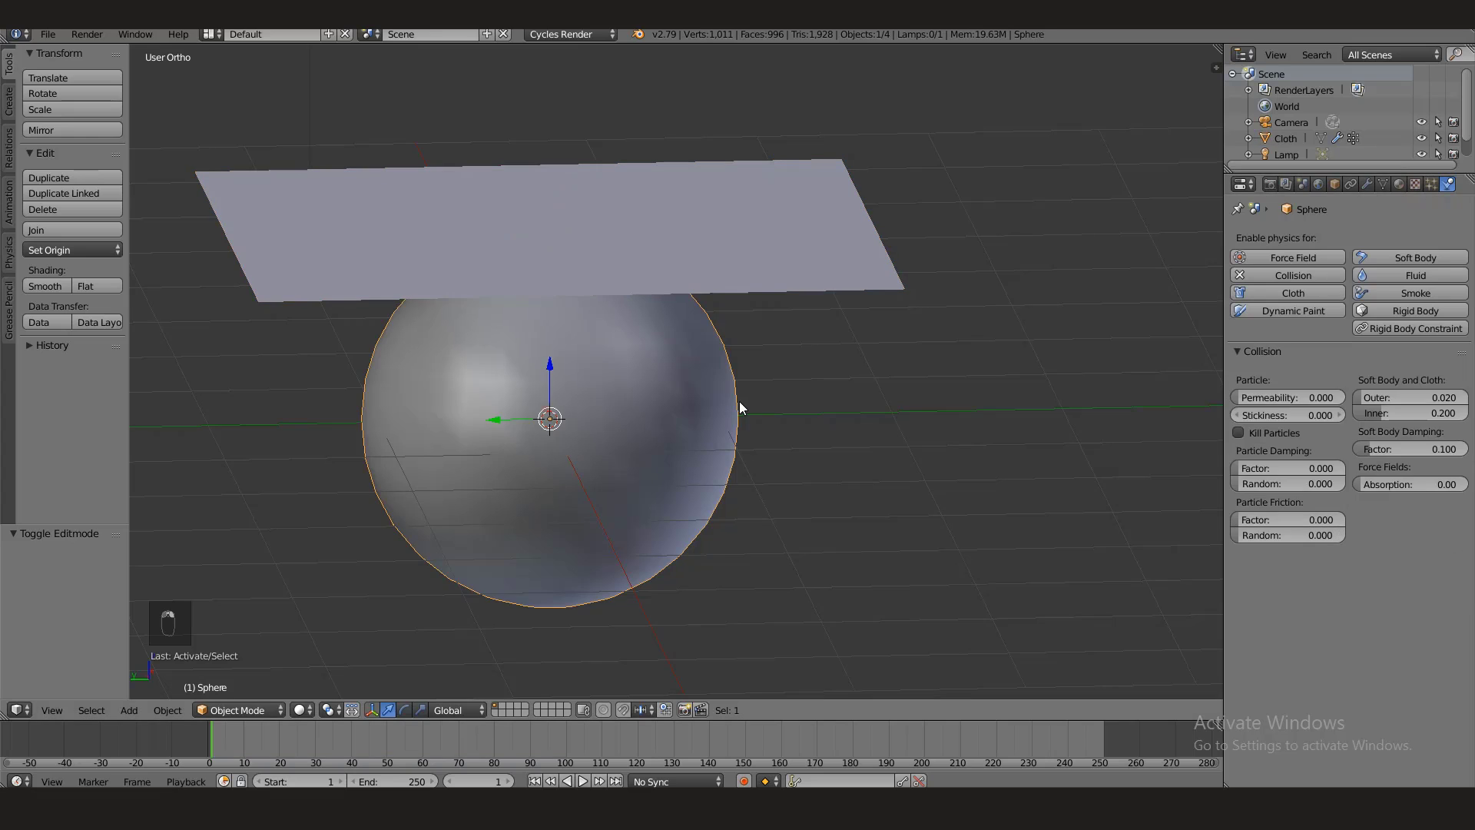
{"action": "right_click", "coordinate": [796, 249]}
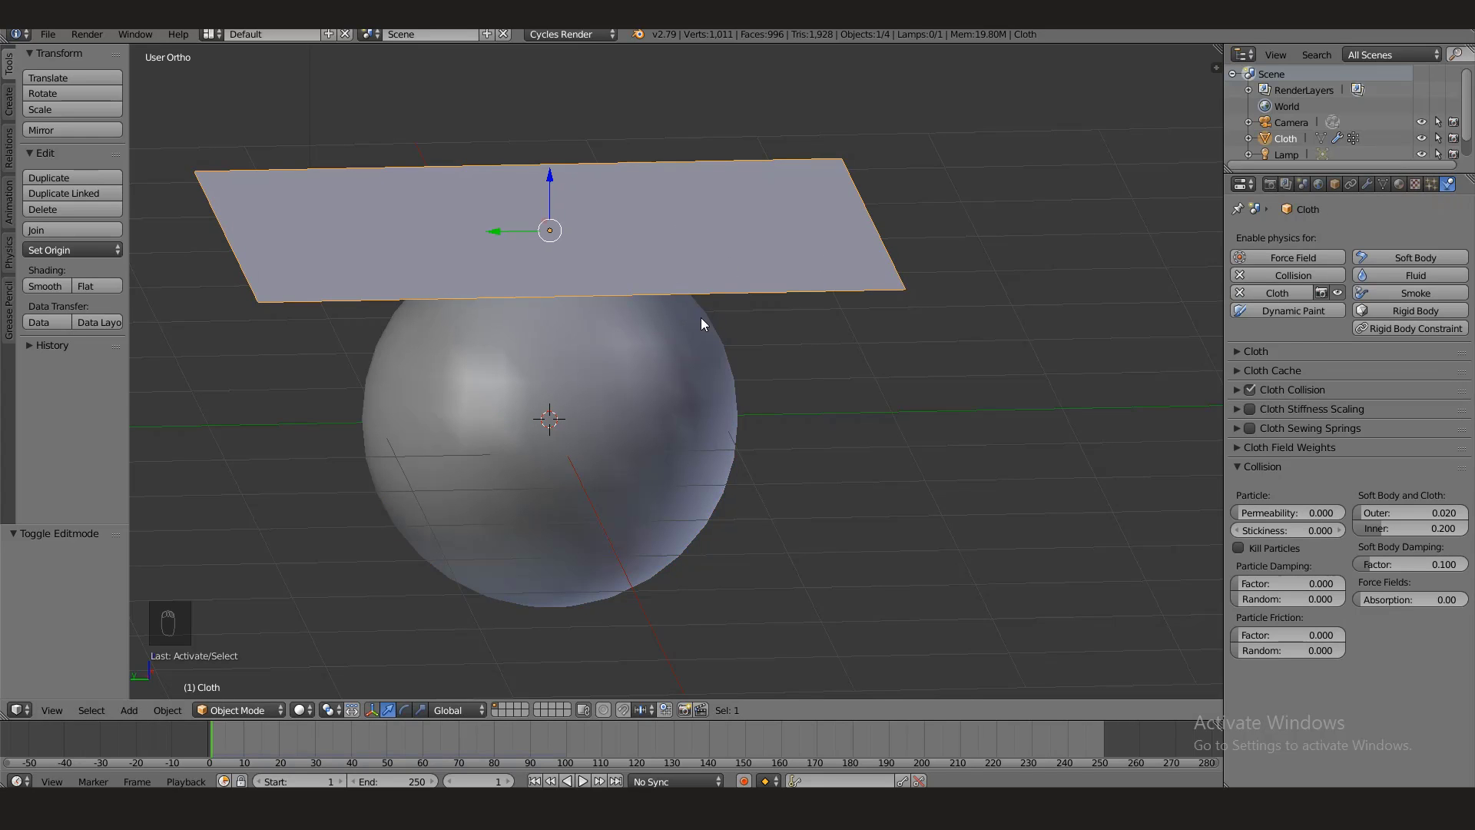
{"action": "middle_click_drag", "start_coordinate": [716, 345], "coordinate": [705, 311]}
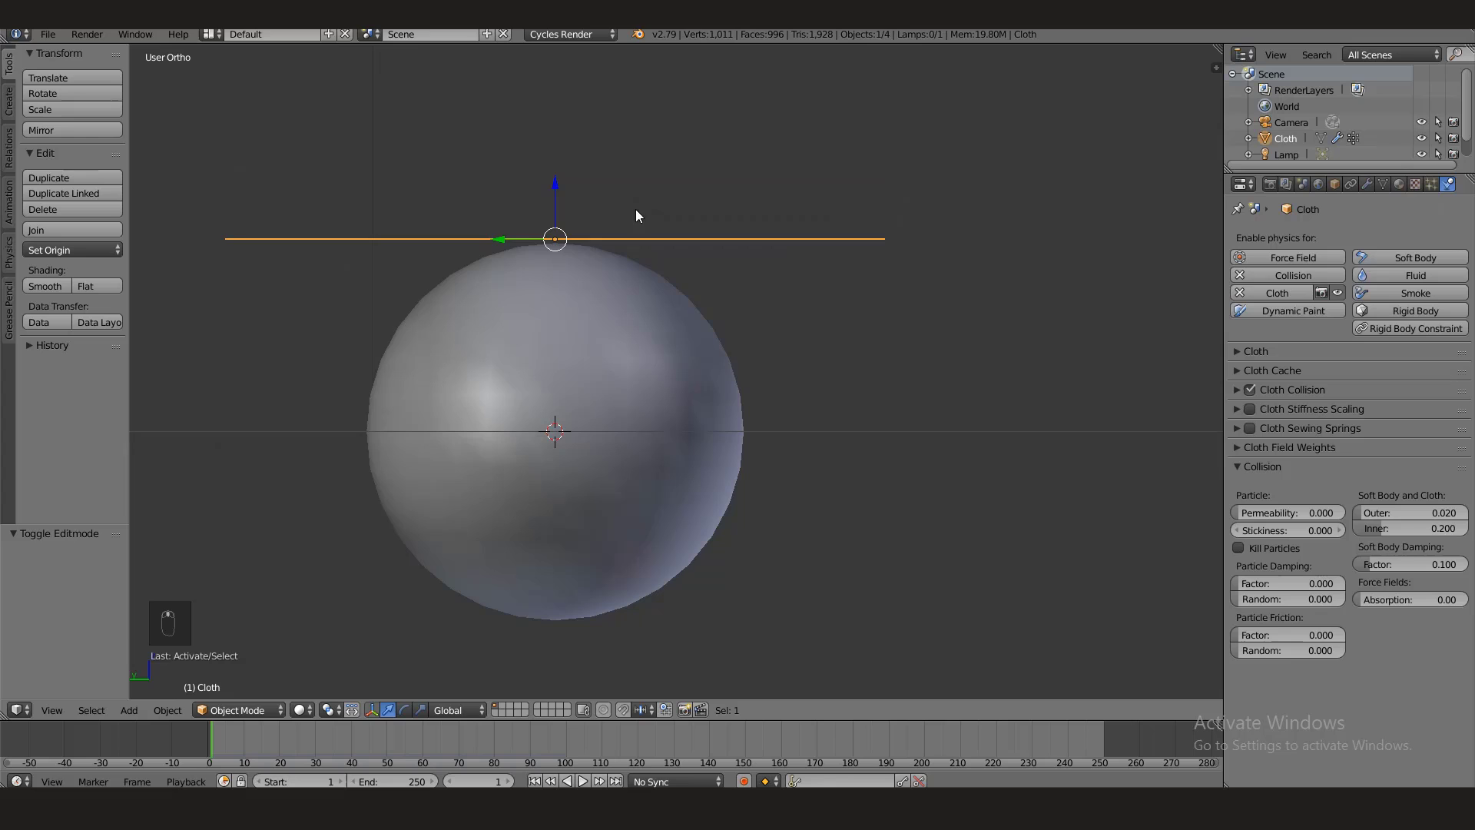
{"action": "middle_click_drag", "start_coordinate": [574, 286], "coordinate": [580, 267]}
{"action": "scroll", "coordinate": [581, 267], "scroll_direction": "up", "scroll_amount": 1}
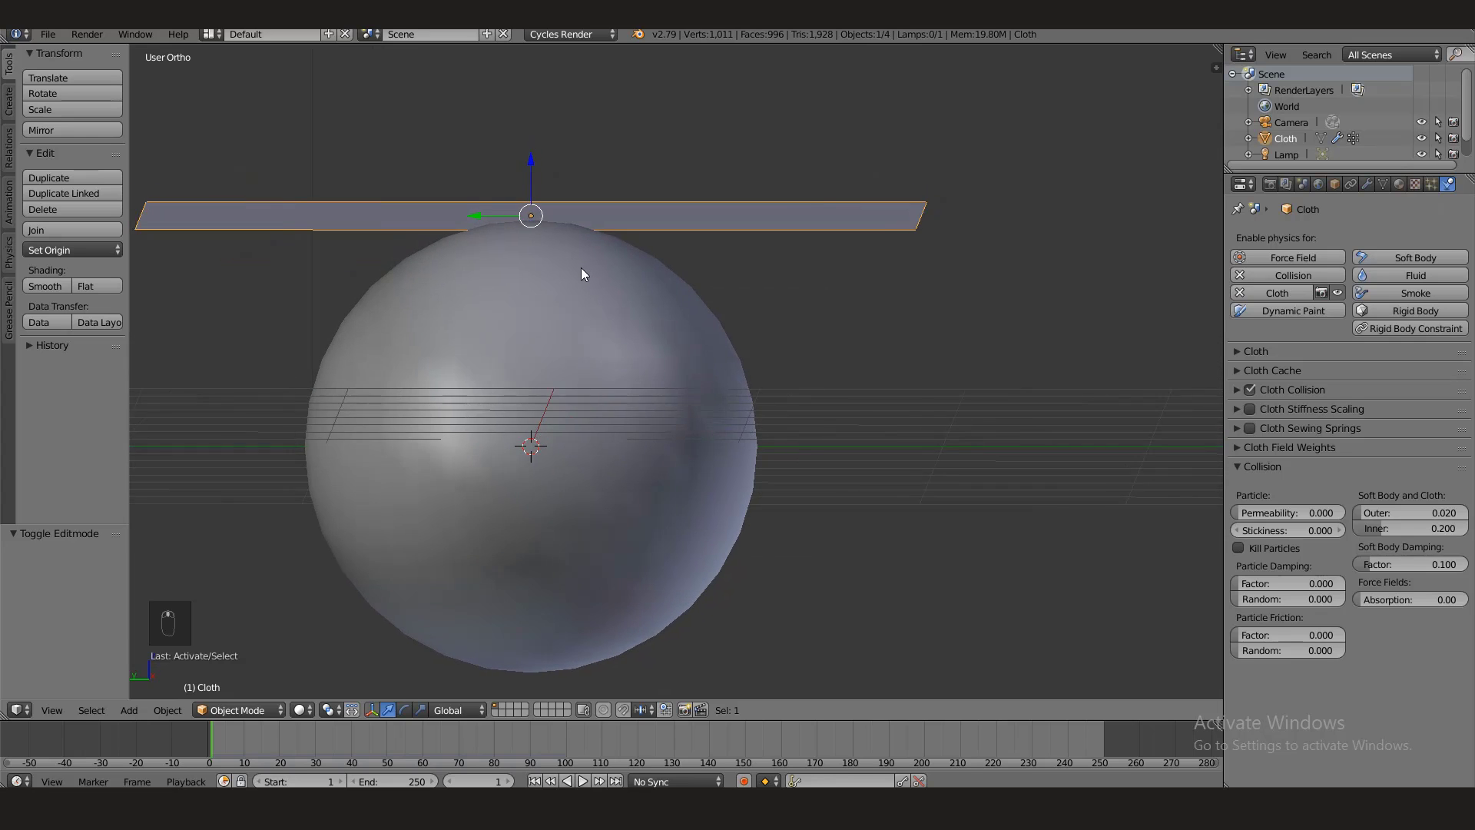
{"action": "left_click_drag", "start_coordinate": [537, 163], "coordinate": [536, 164]}
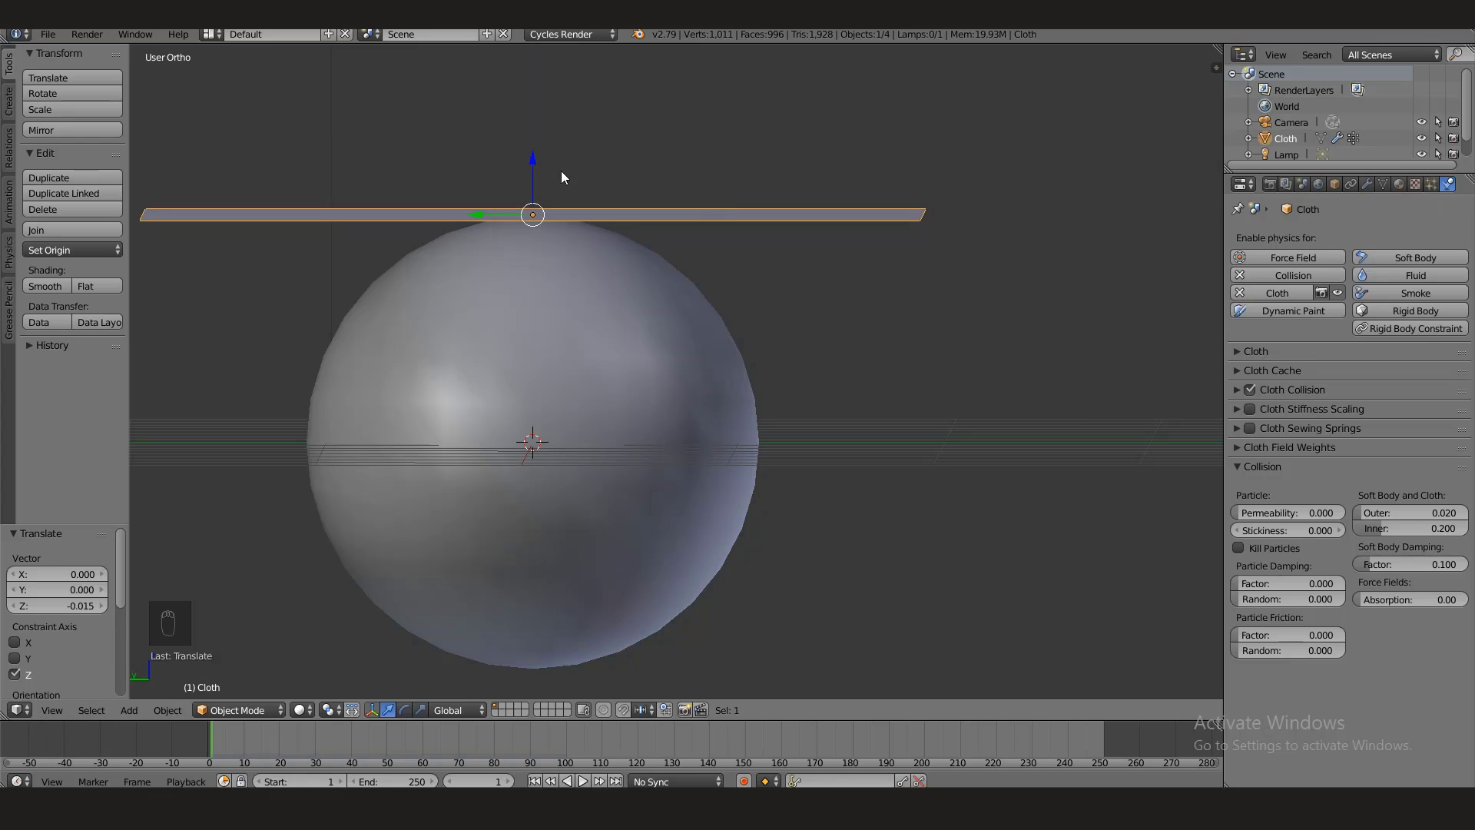
- Raise the plane slightly along Z so it rests just above the sphere's top
{"action": "scroll", "coordinate": [638, 248], "scroll_direction": "down", "scroll_amount": 1}
{"action": "middle_click_drag", "start_coordinate": [637, 247], "coordinate": [667, 287]}
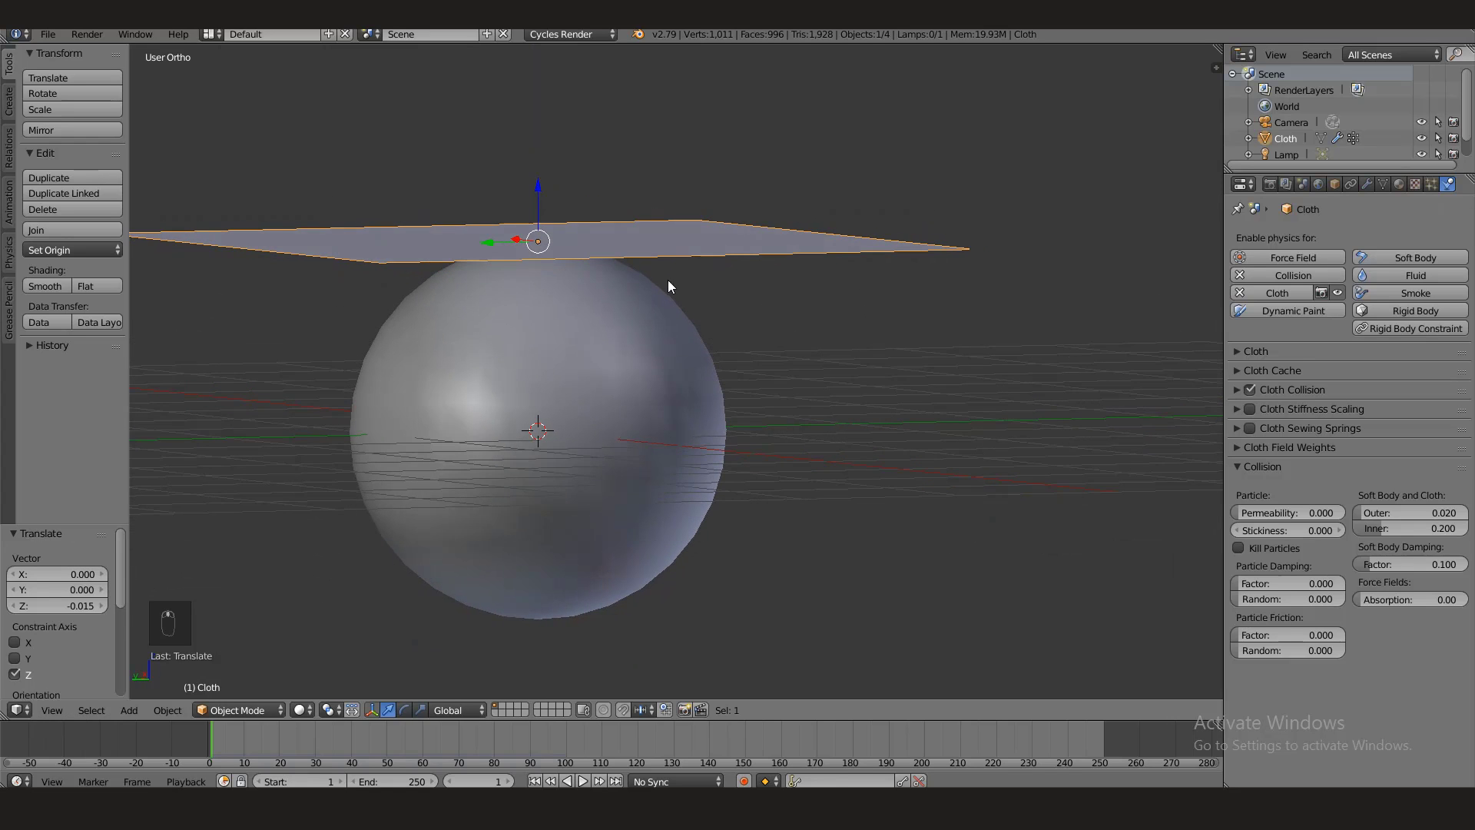
{"action": "middle_click_drag", "start_coordinate": [658, 393], "coordinate": [564, 294]}
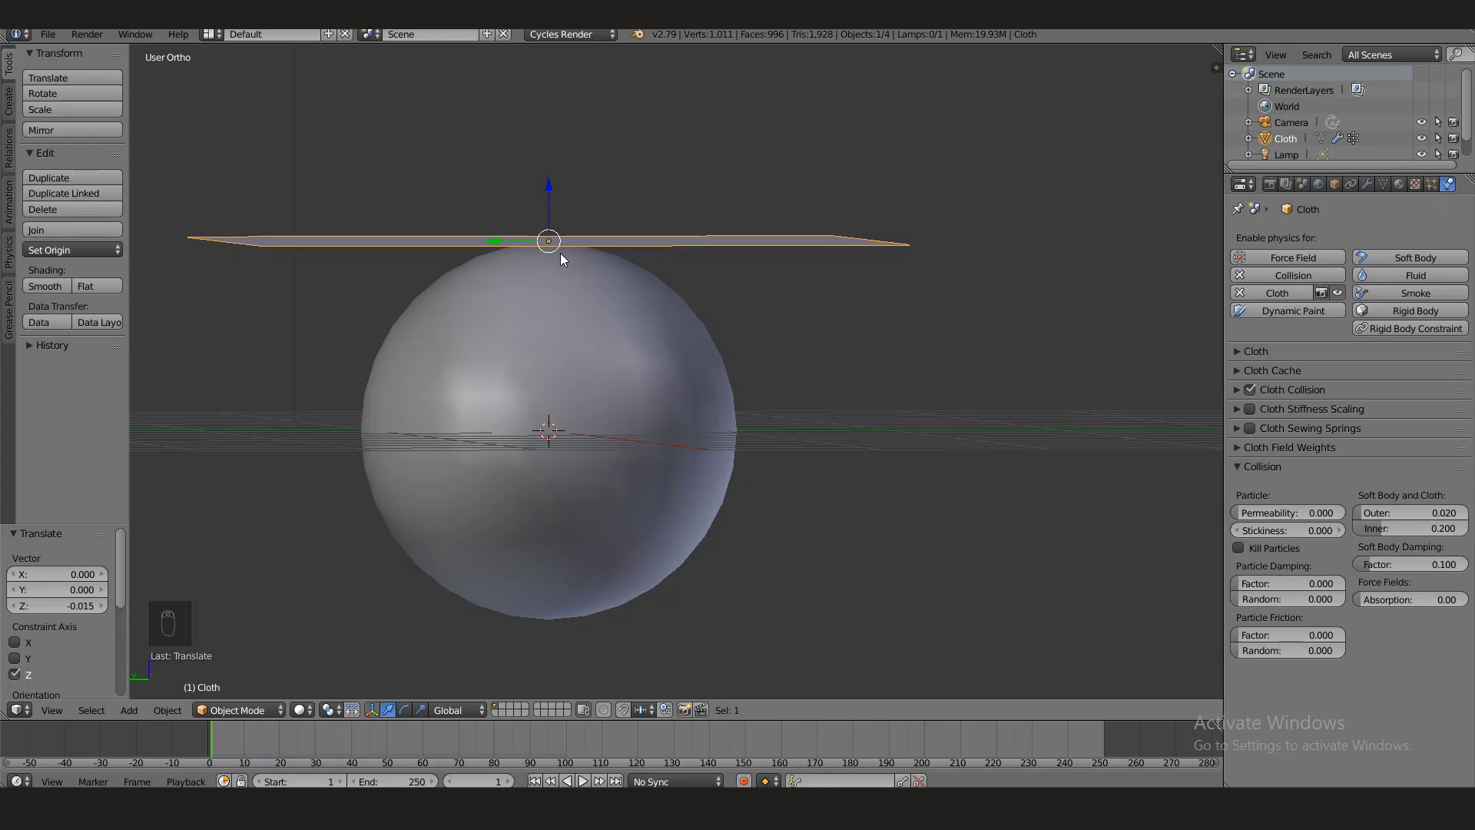
{"action": "mouse_move", "coordinate": [547, 187]}
{"action": "left_mouse_down"}
{"action": "mouse_move", "coordinate": [540, 139]}
{"action": "mouse_move", "coordinate": [558, 186]}
{"action": "left_mouse_up"}
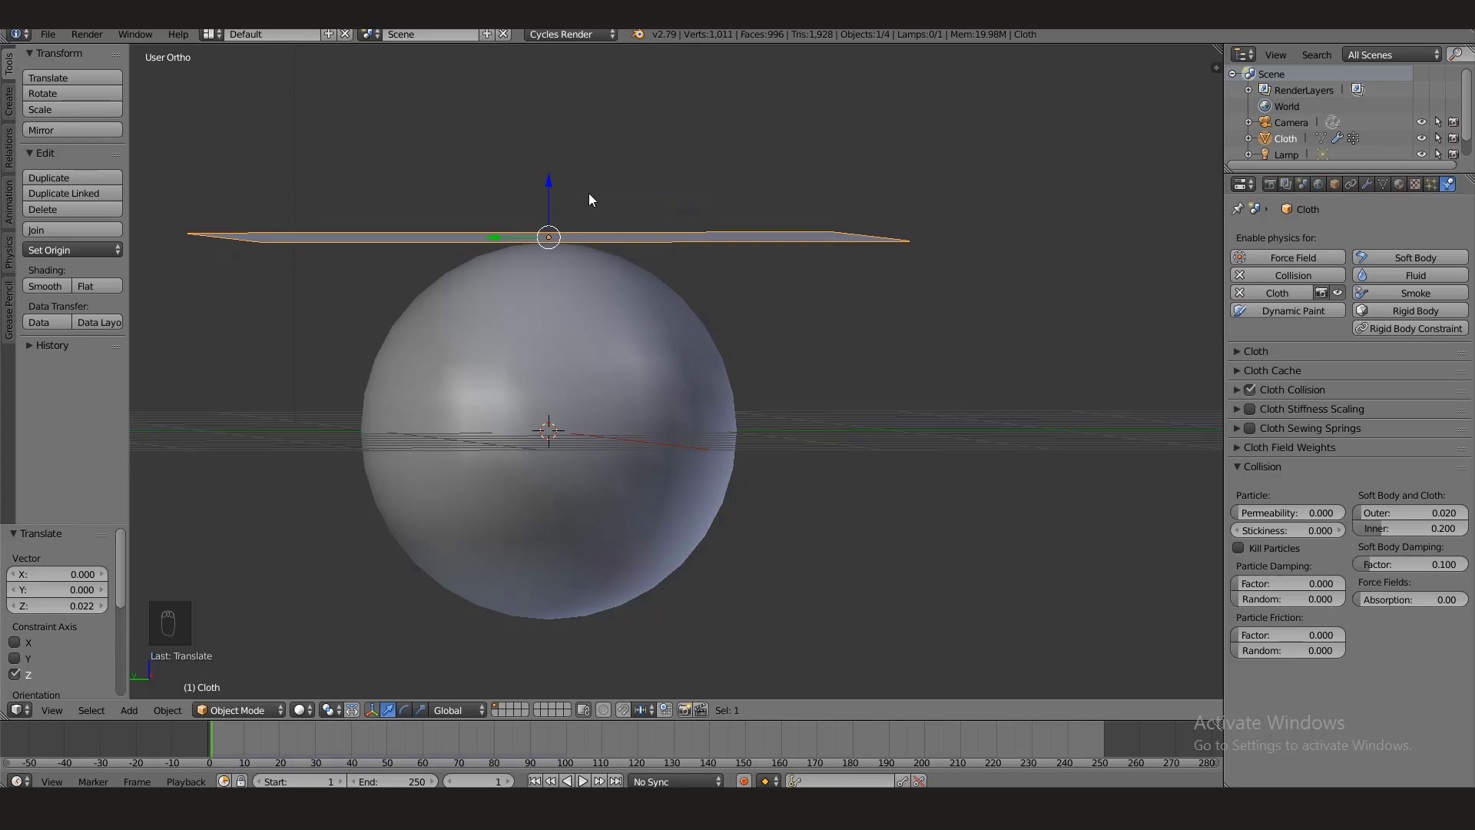
{"action": "middle_click_drag", "start_coordinate": [716, 352], "coordinate": [705, 399]}
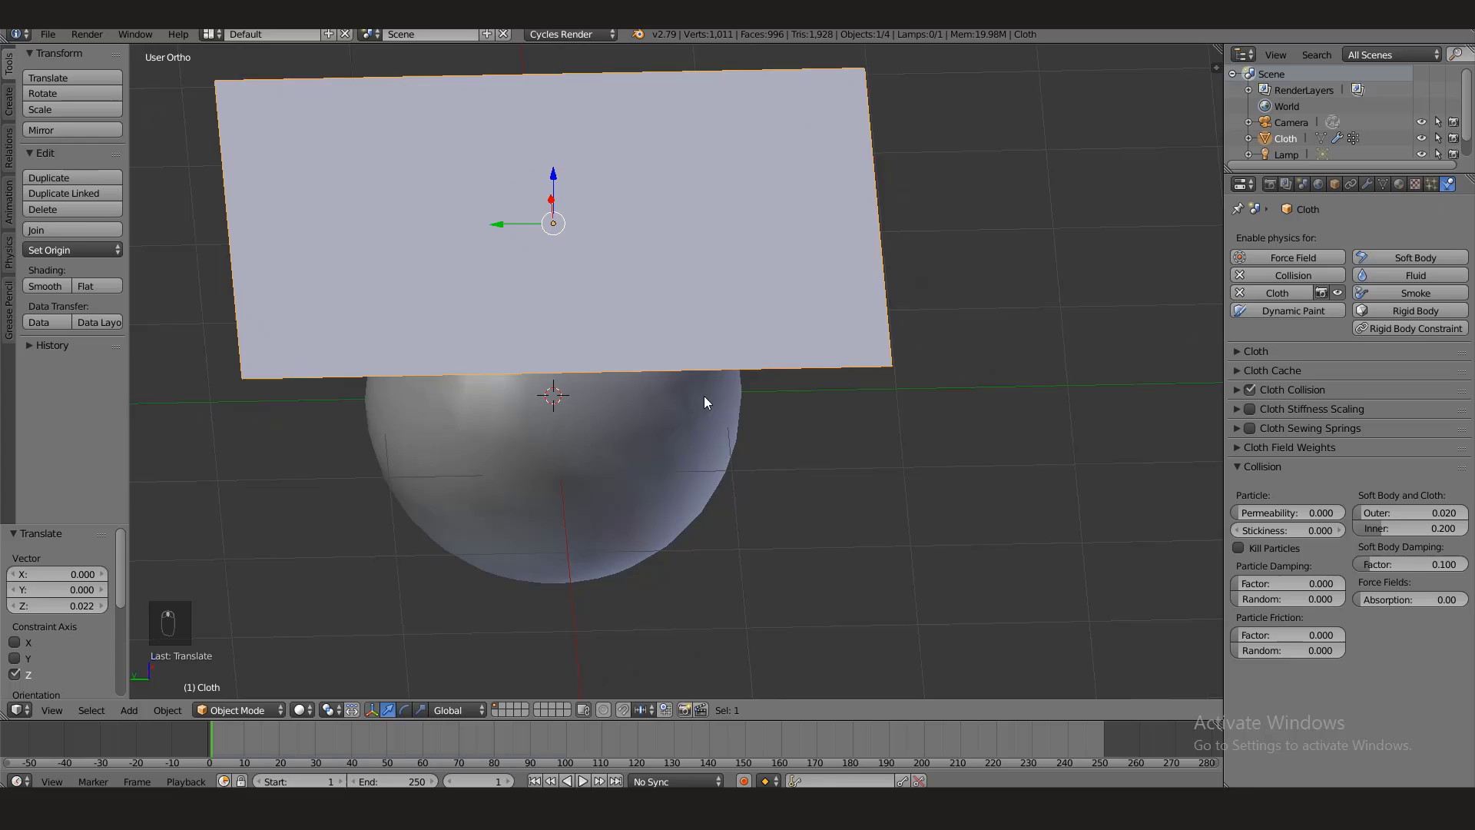
{"action": "key", "text": "Tab"}
{"action": "key", "text": "Tab"}
{"action": "middle_click_drag", "start_coordinate": [744, 504], "coordinate": [730, 455]}
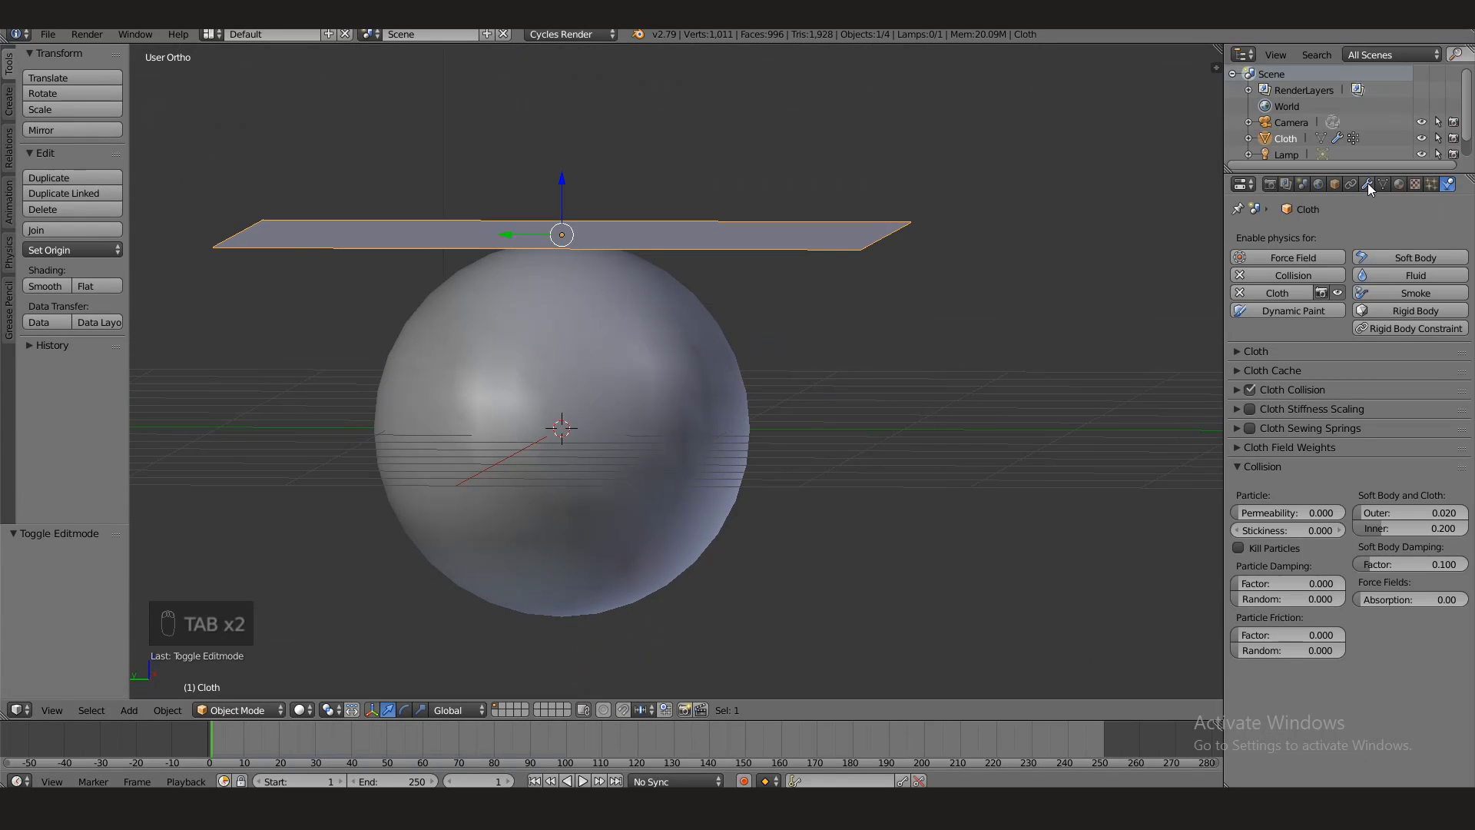
- Expand Cloth Cache and bake all 100 frames of the cloth simulation
{"action": "left_click", "coordinate": [1255, 350]}
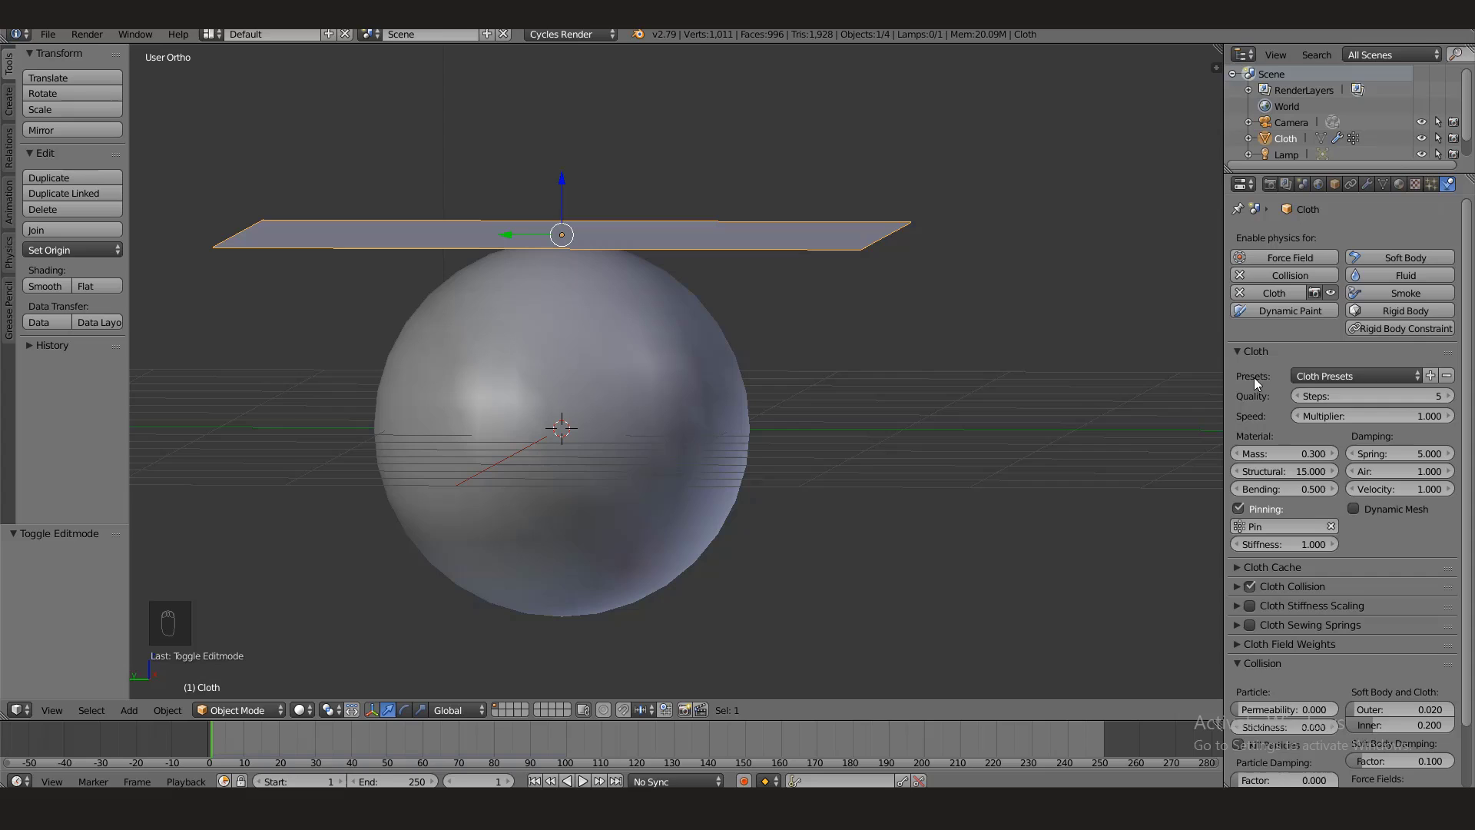
{"action": "left_click", "coordinate": [1255, 352]}
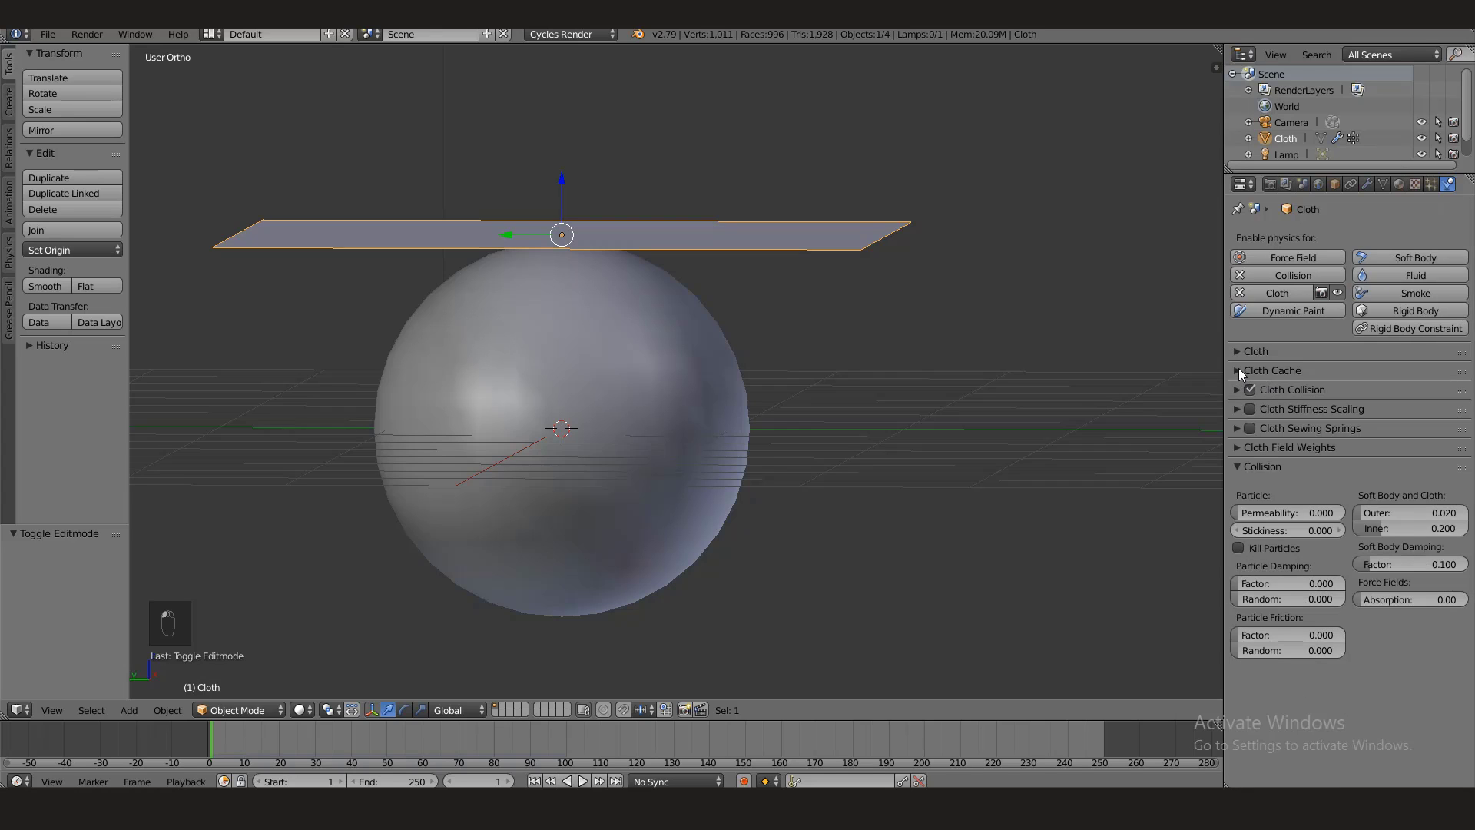
{"action": "left_click", "coordinate": [1240, 370]}
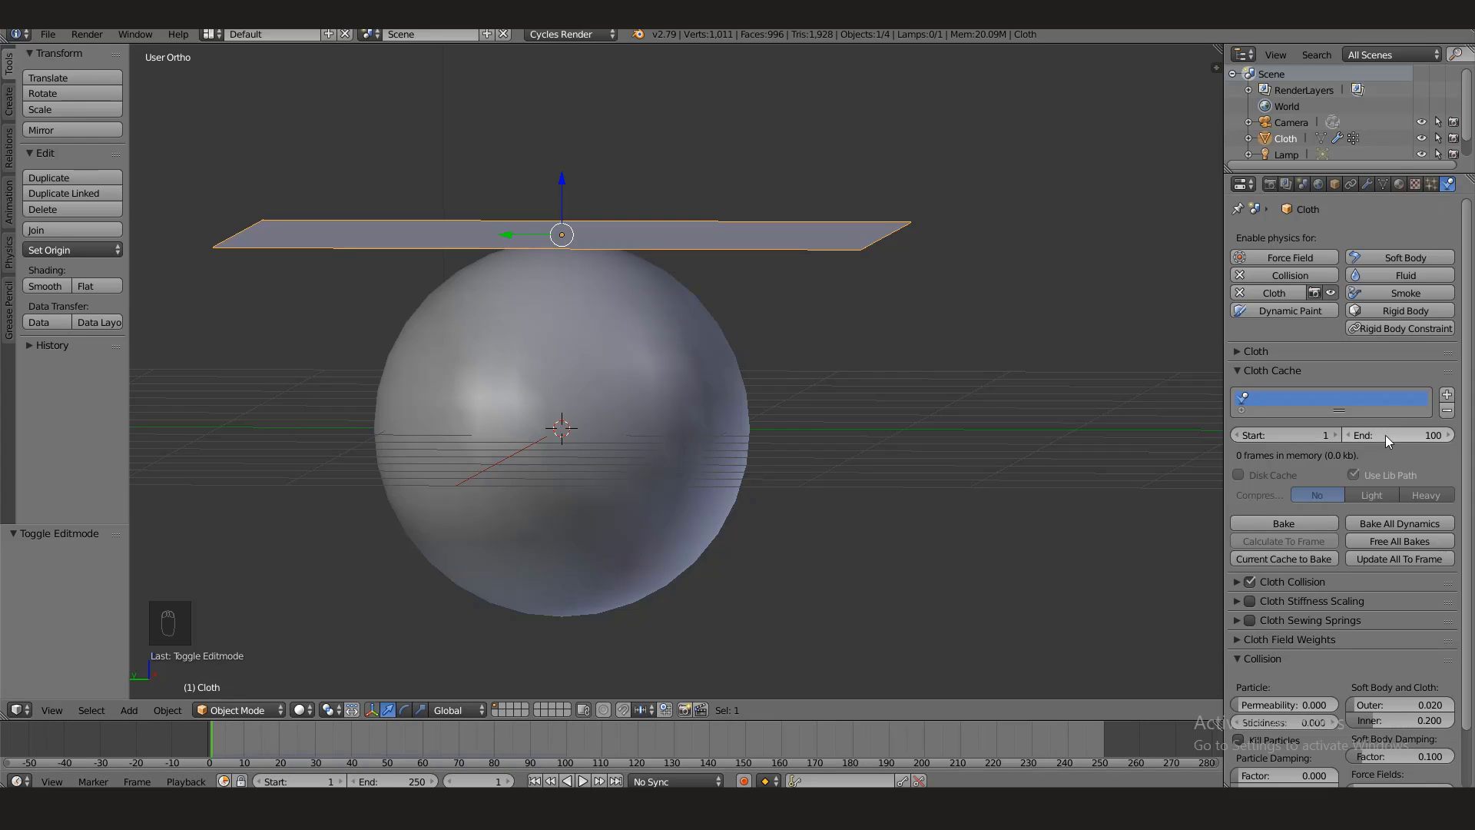
{"action": "left_click", "coordinate": [1310, 525]}
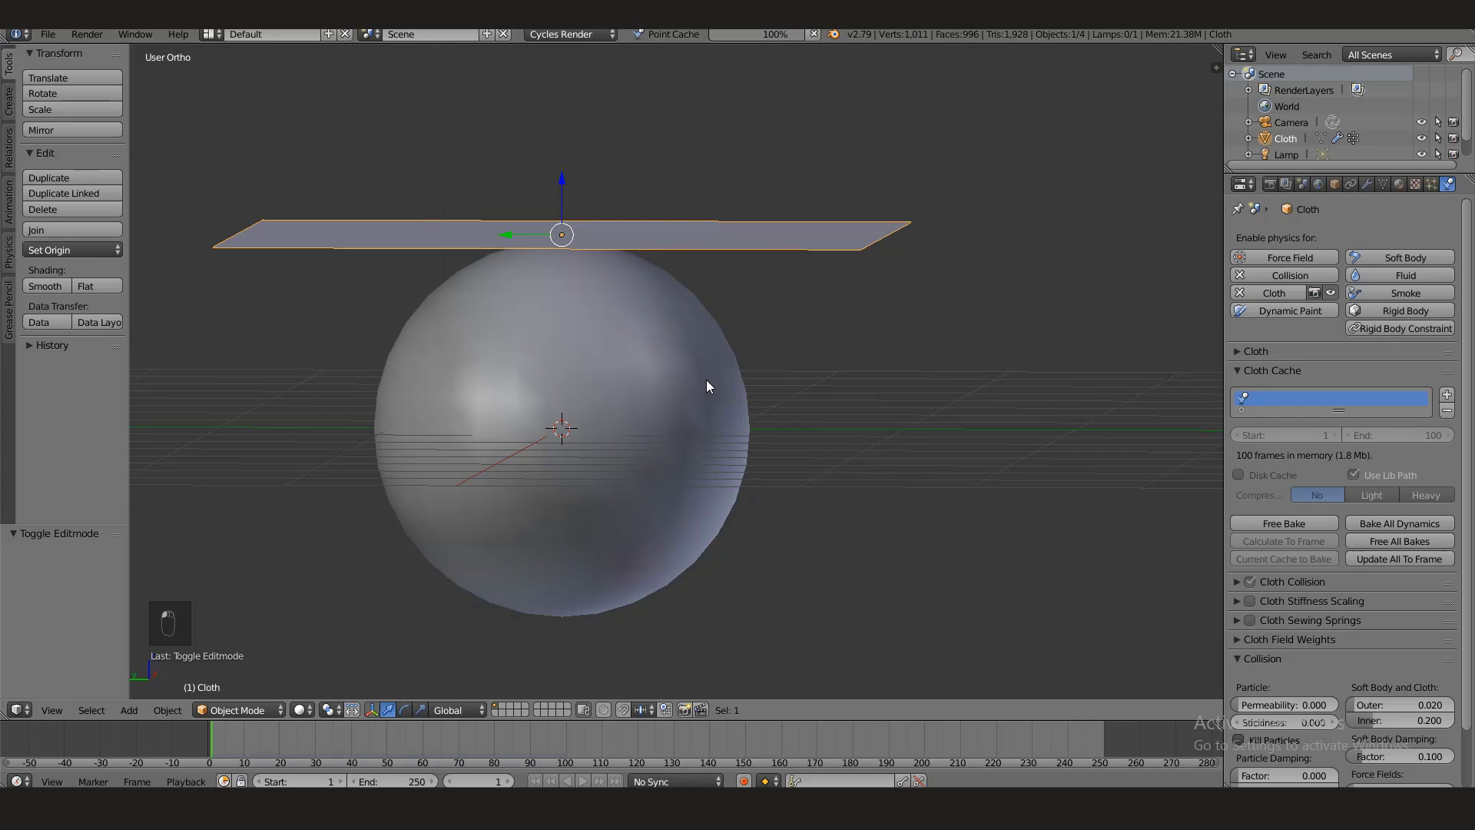
{"action": "middle_click_drag", "start_coordinate": [589, 462], "coordinate": [242, 723]}
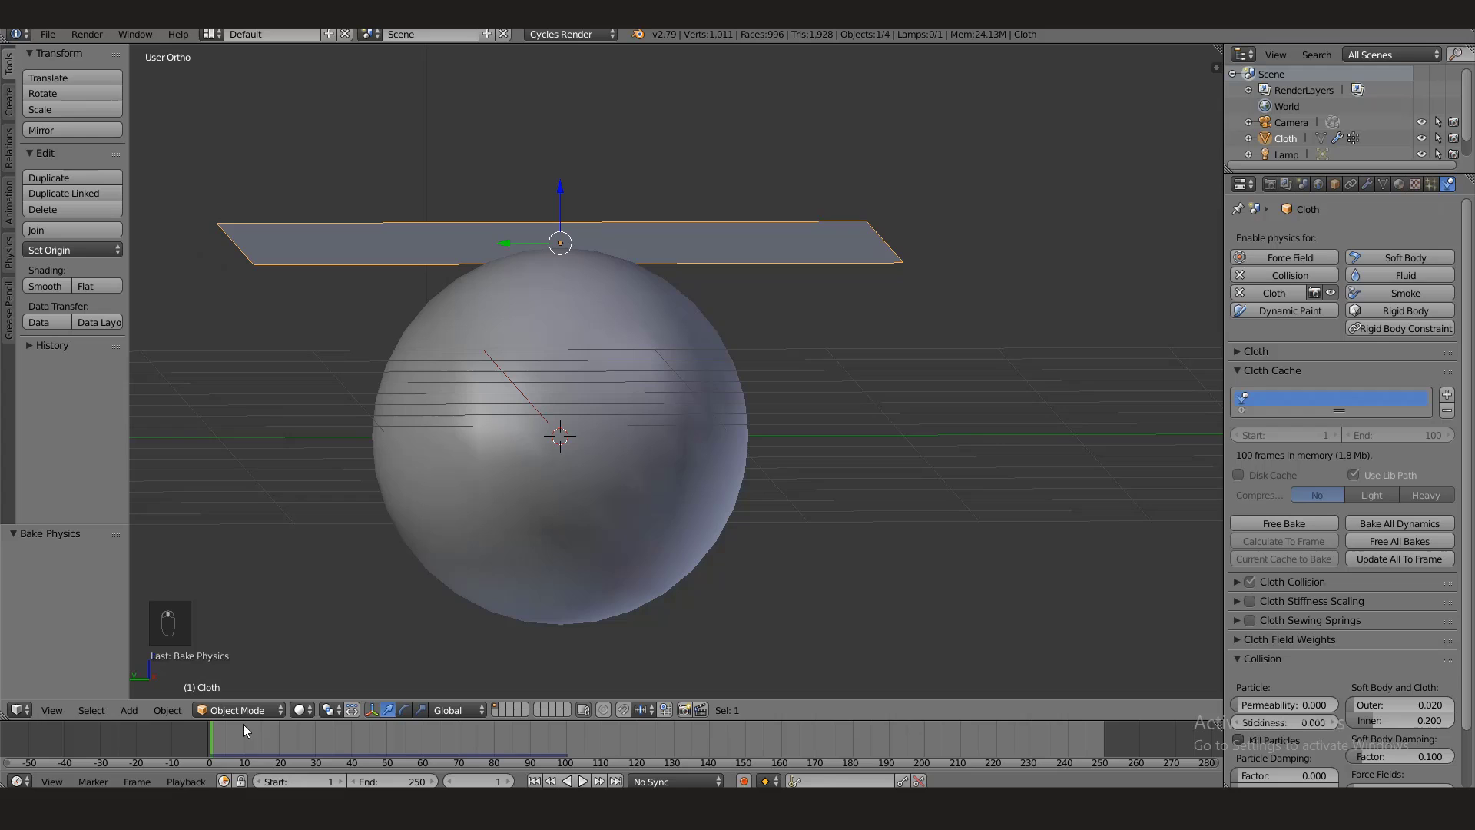
- Play the baked animation with Alt+A and stop it at frame 79
{"action": "key", "text": "alt+a"}
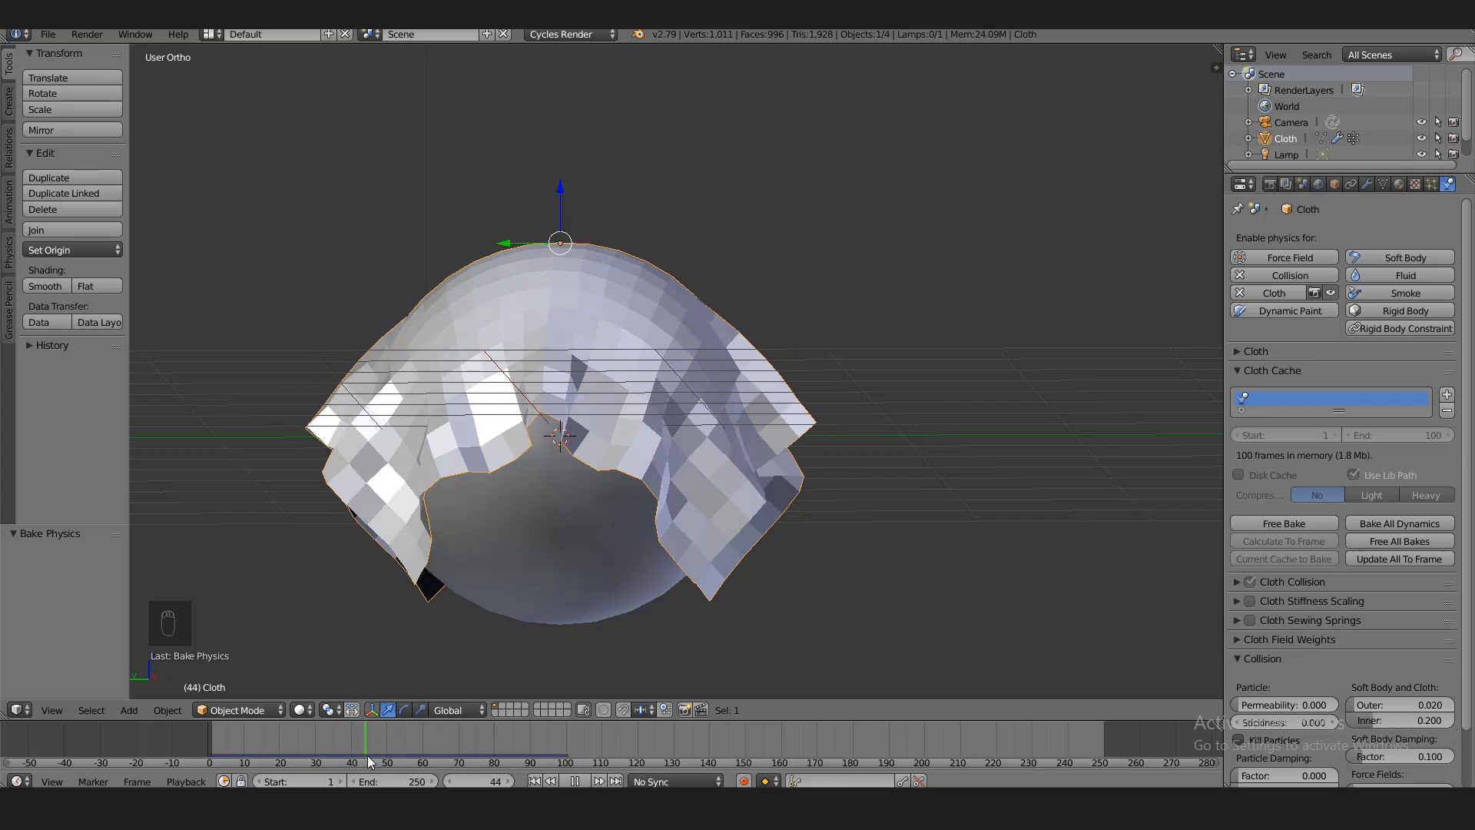
{"action": "key", "text": "alt+a"}
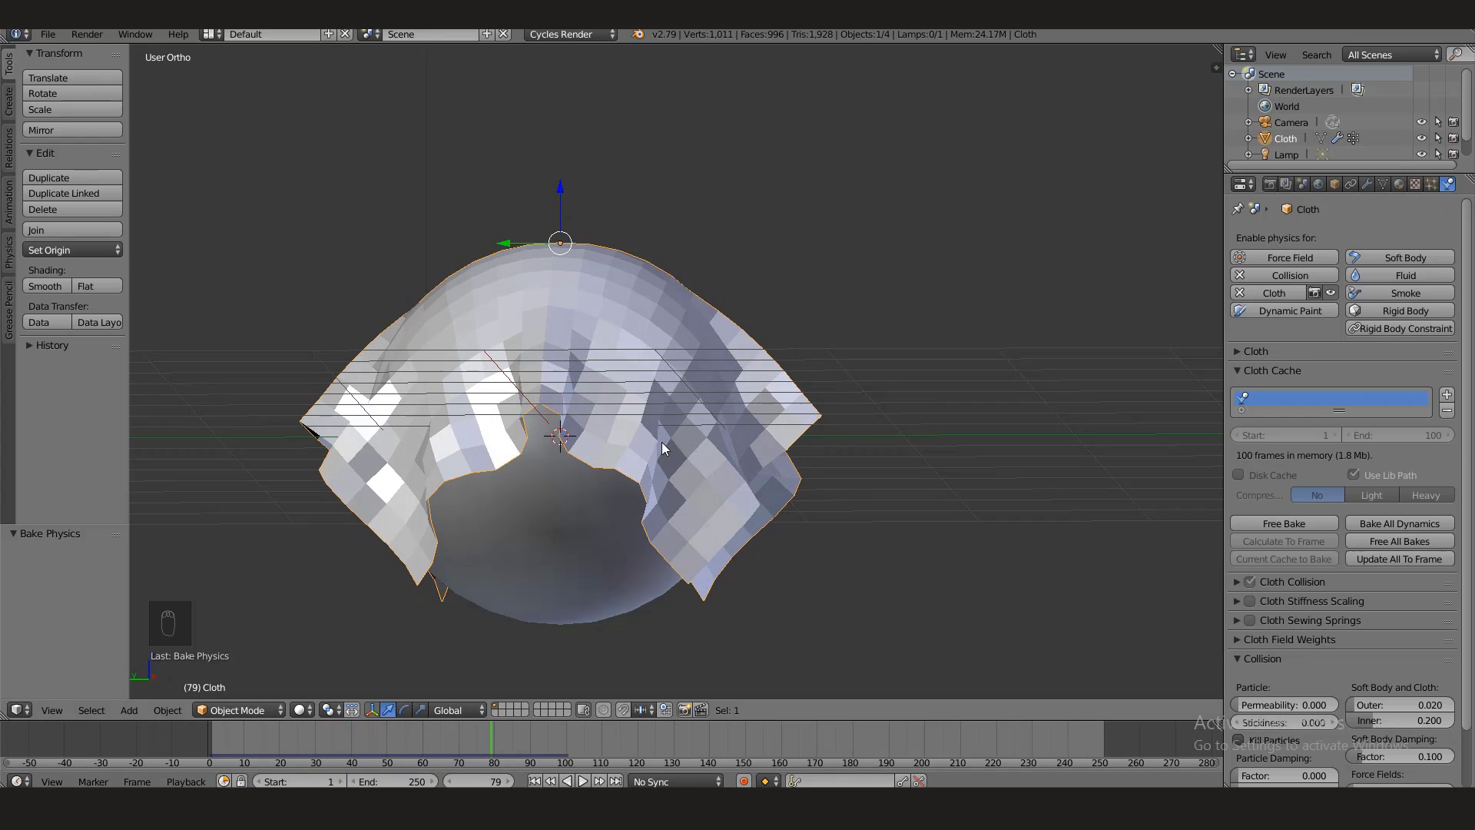
{"action": "mouse_move", "coordinate": [662, 441]}
{"action": "middle_mouse_down"}
{"action": "mouse_move", "coordinate": [445, 389]}
{"action": "mouse_move", "coordinate": [646, 391]}
{"action": "mouse_move", "coordinate": [428, 370]}
{"action": "mouse_move", "coordinate": [585, 396]}
{"action": "mouse_move", "coordinate": [440, 379]}
{"action": "mouse_move", "coordinate": [511, 414]}
{"action": "mouse_move", "coordinate": [479, 412]}
{"action": "mouse_move", "coordinate": [642, 422]}
{"action": "middle_mouse_up"}
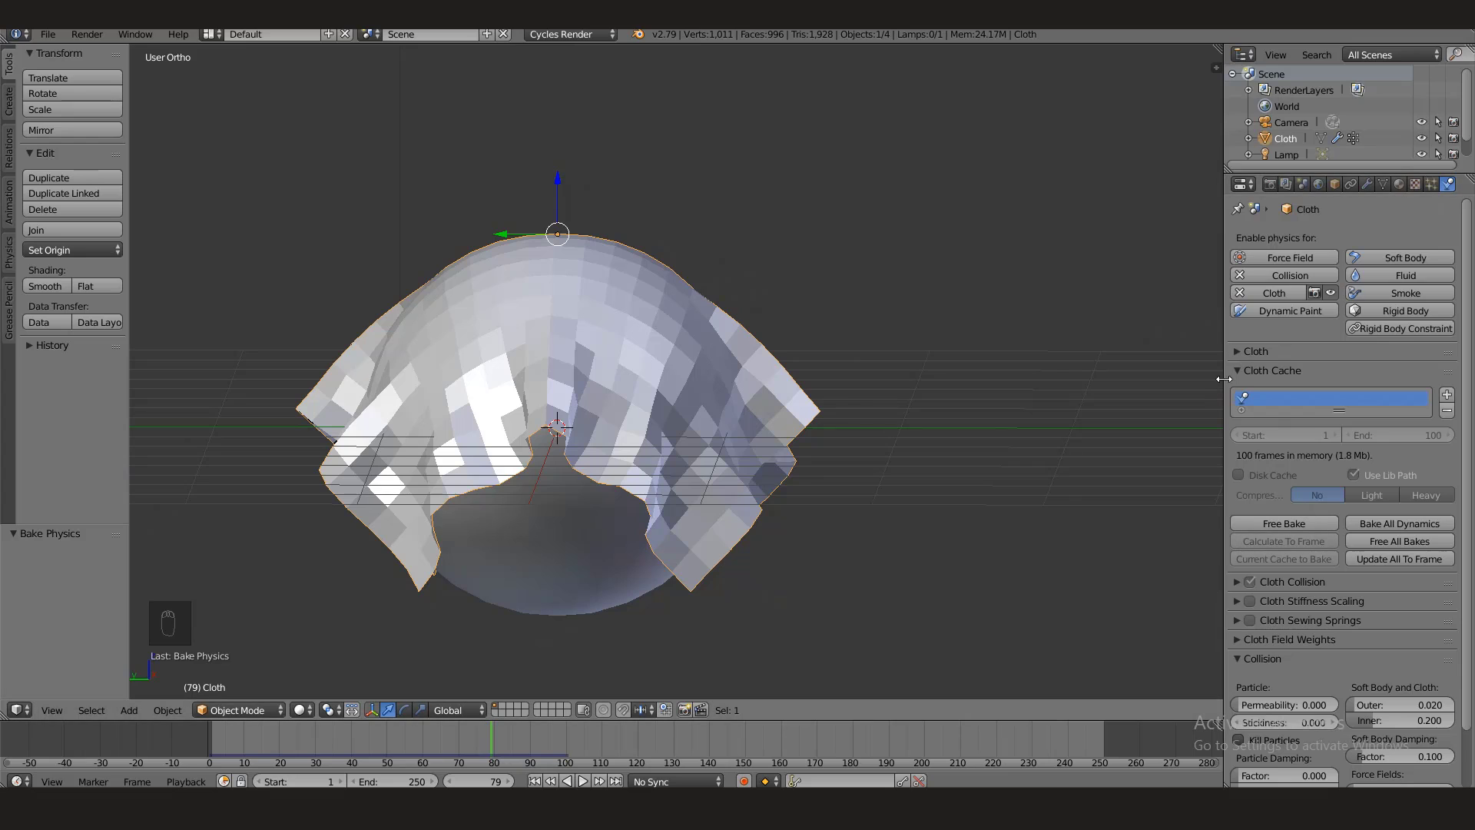
{"action": "left_click", "coordinate": [1246, 371]}
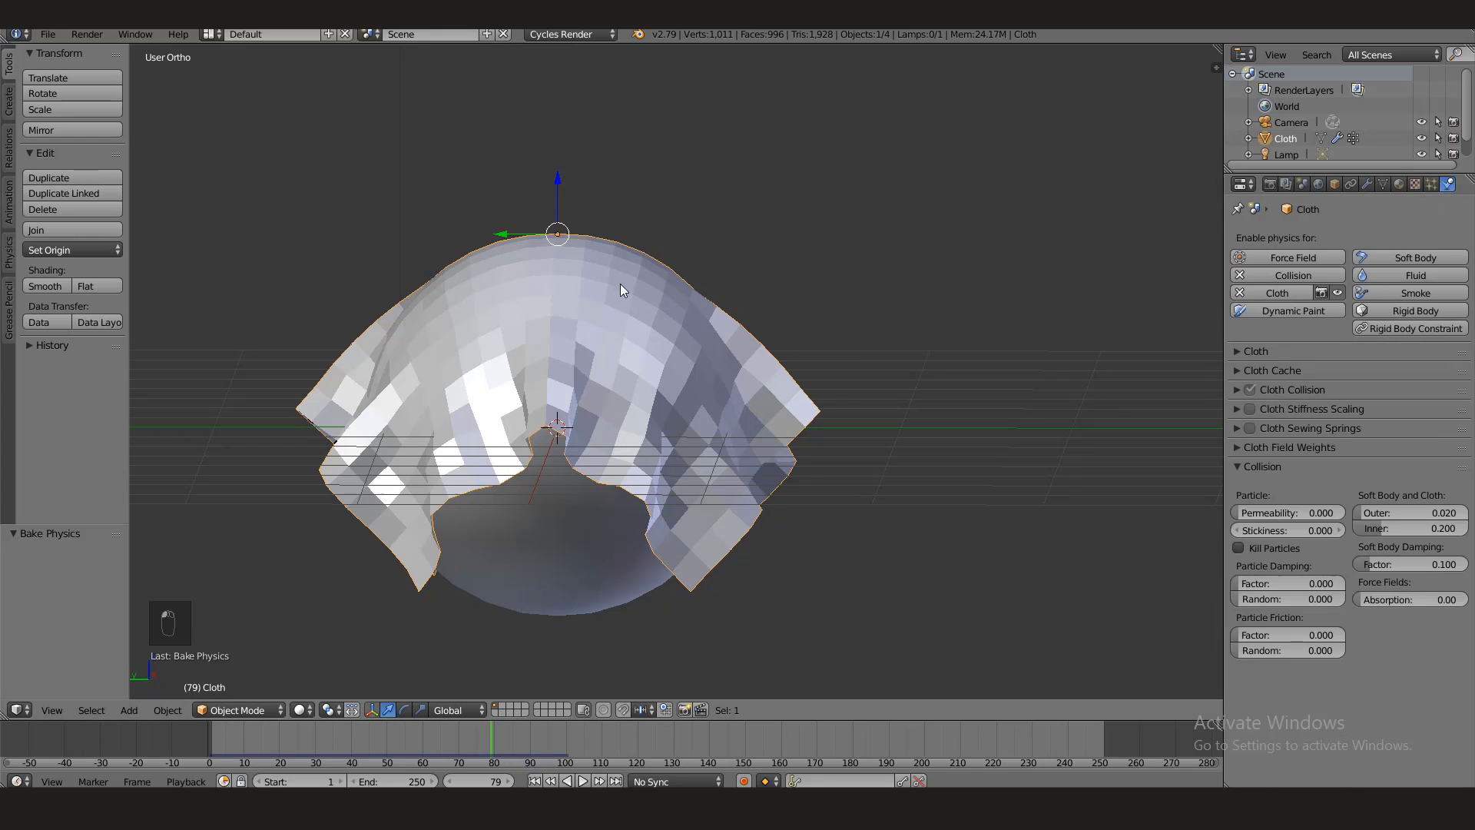
{"action": "middle_click_drag", "start_coordinate": [643, 385], "coordinate": [644, 383]}
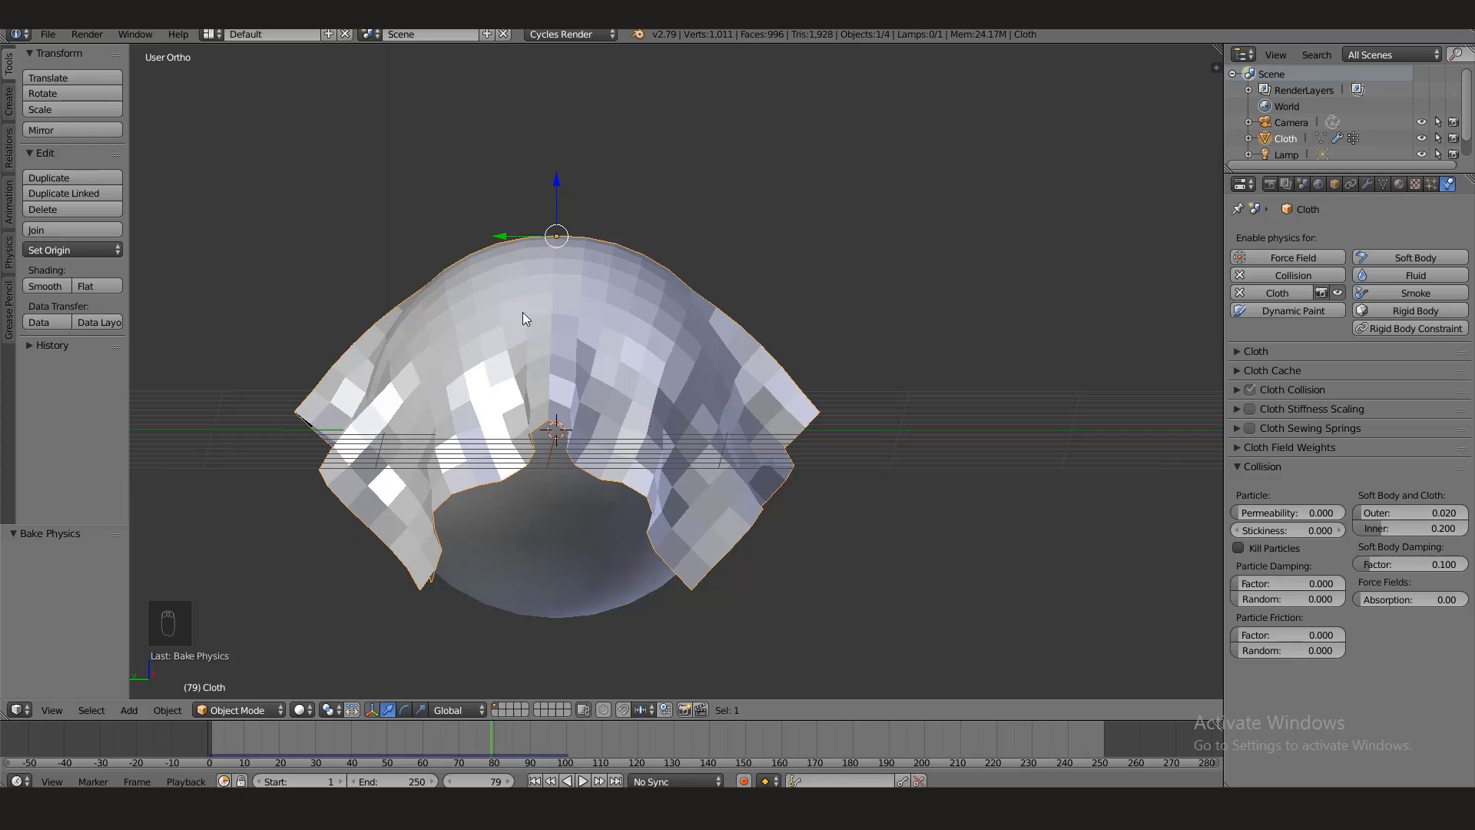
- Shade the cloth smooth and add a Solidify modifier with Thickness 0.0170
{"action": "left_click", "coordinate": [64, 285]}
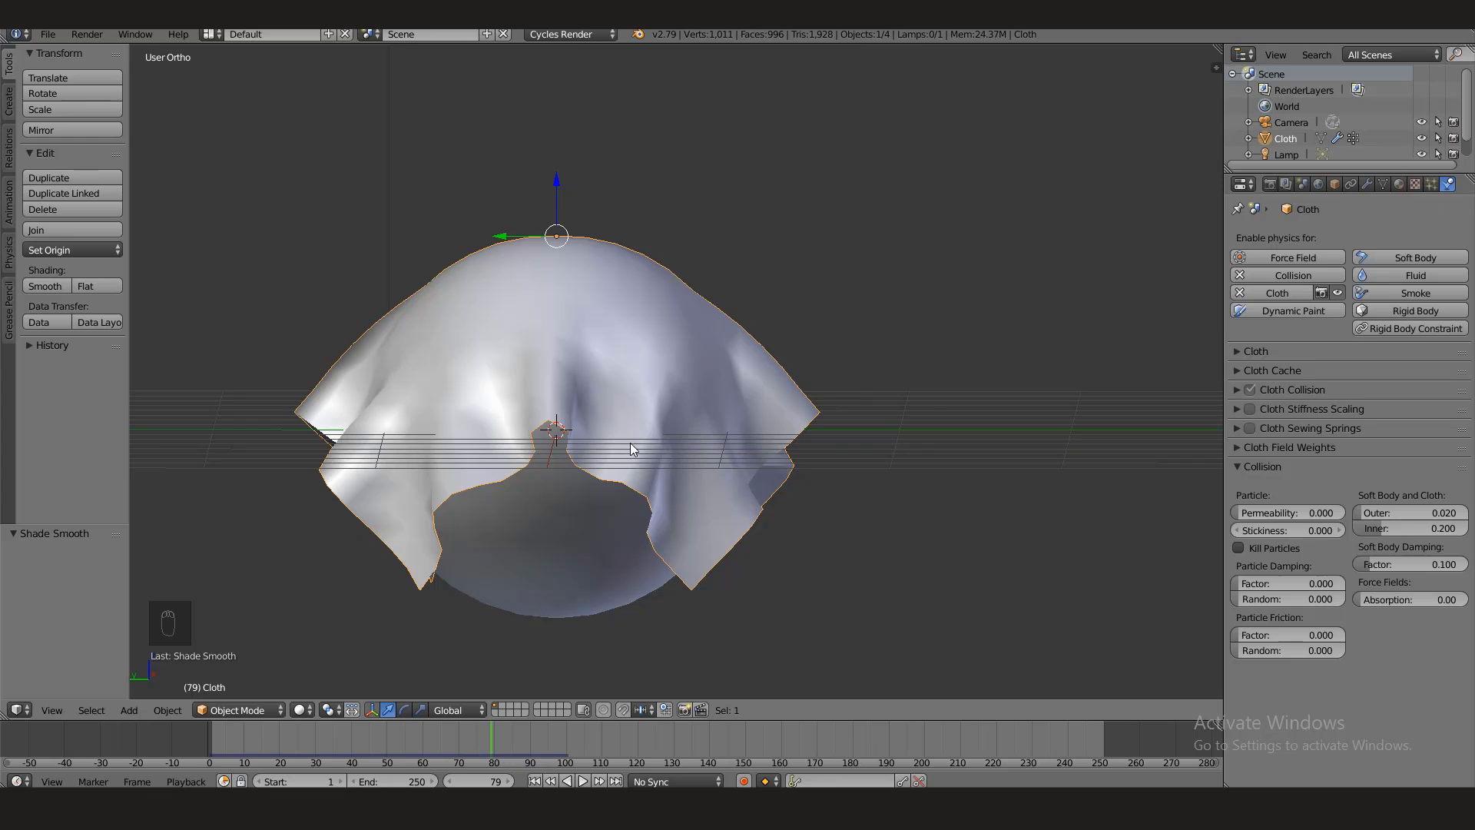
{"action": "middle_click_drag", "start_coordinate": [630, 443], "coordinate": [661, 444]}
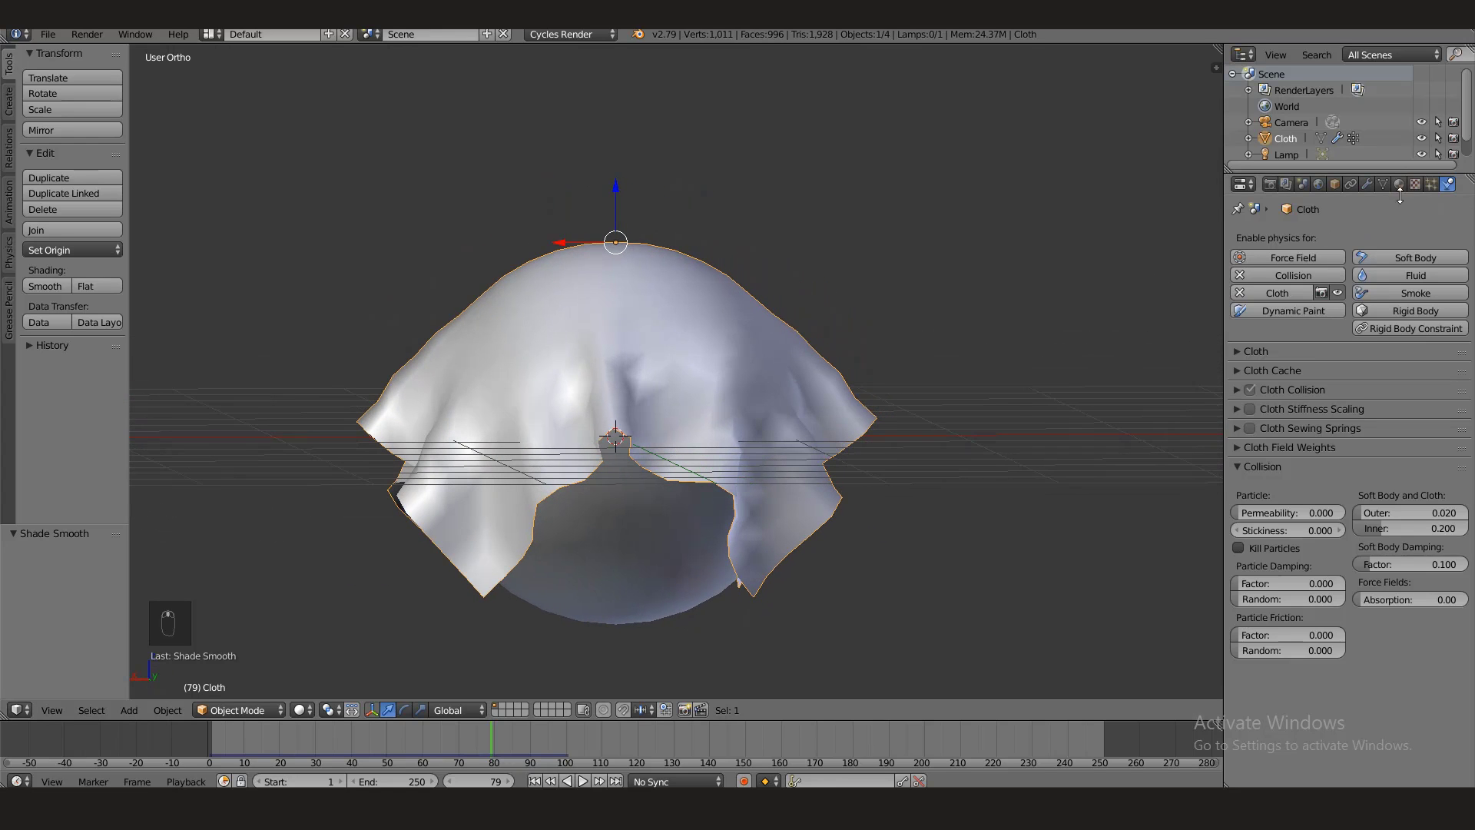
{"action": "left_click", "coordinate": [1367, 184]}
{"action": "left_click", "coordinate": [1377, 238]}
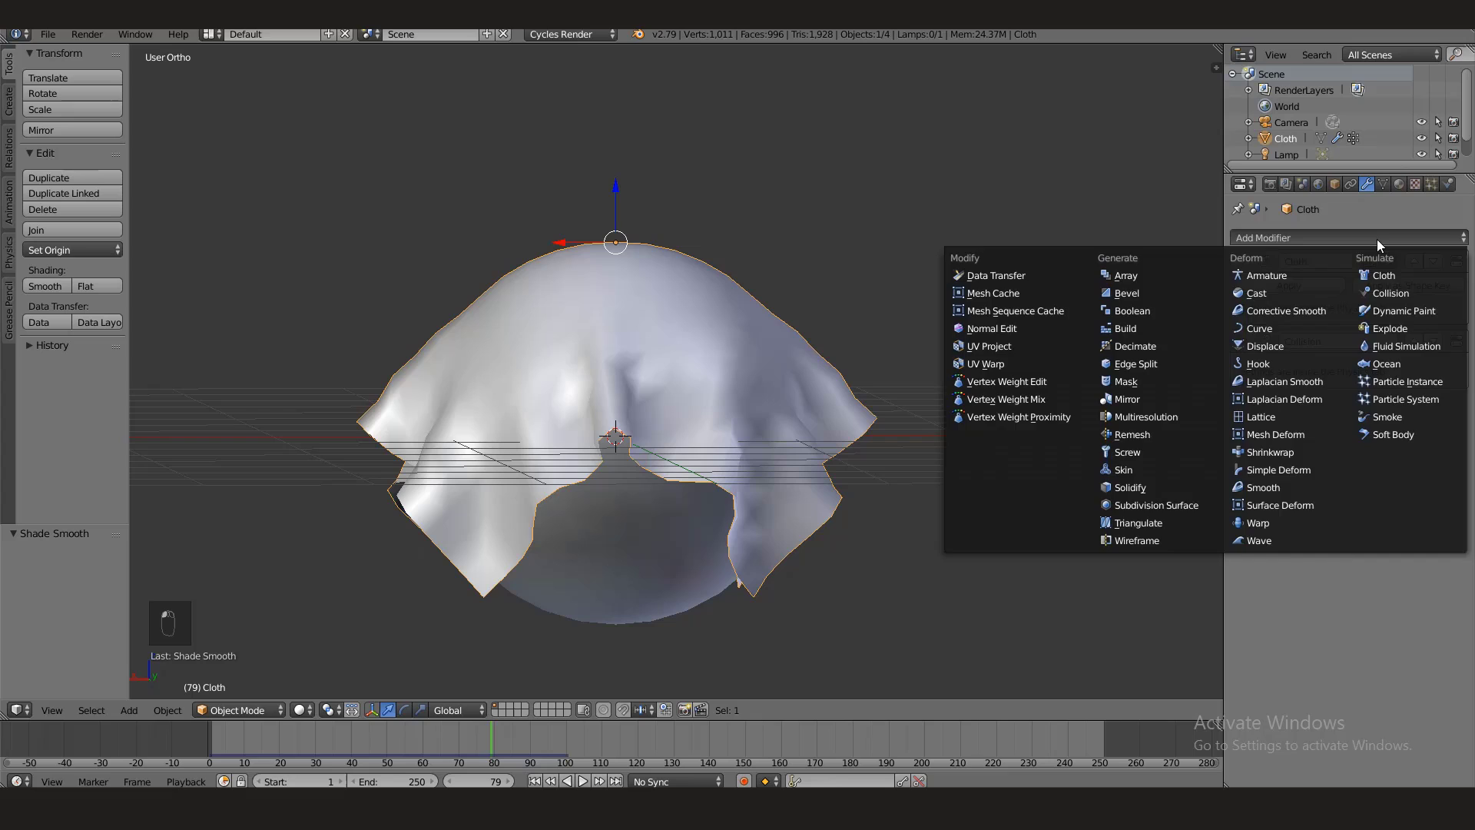
{"action": "key", "text": "Escape"}
{"action": "left_click", "coordinate": [1357, 238]}
{"action": "left_click", "coordinate": [1133, 487]}
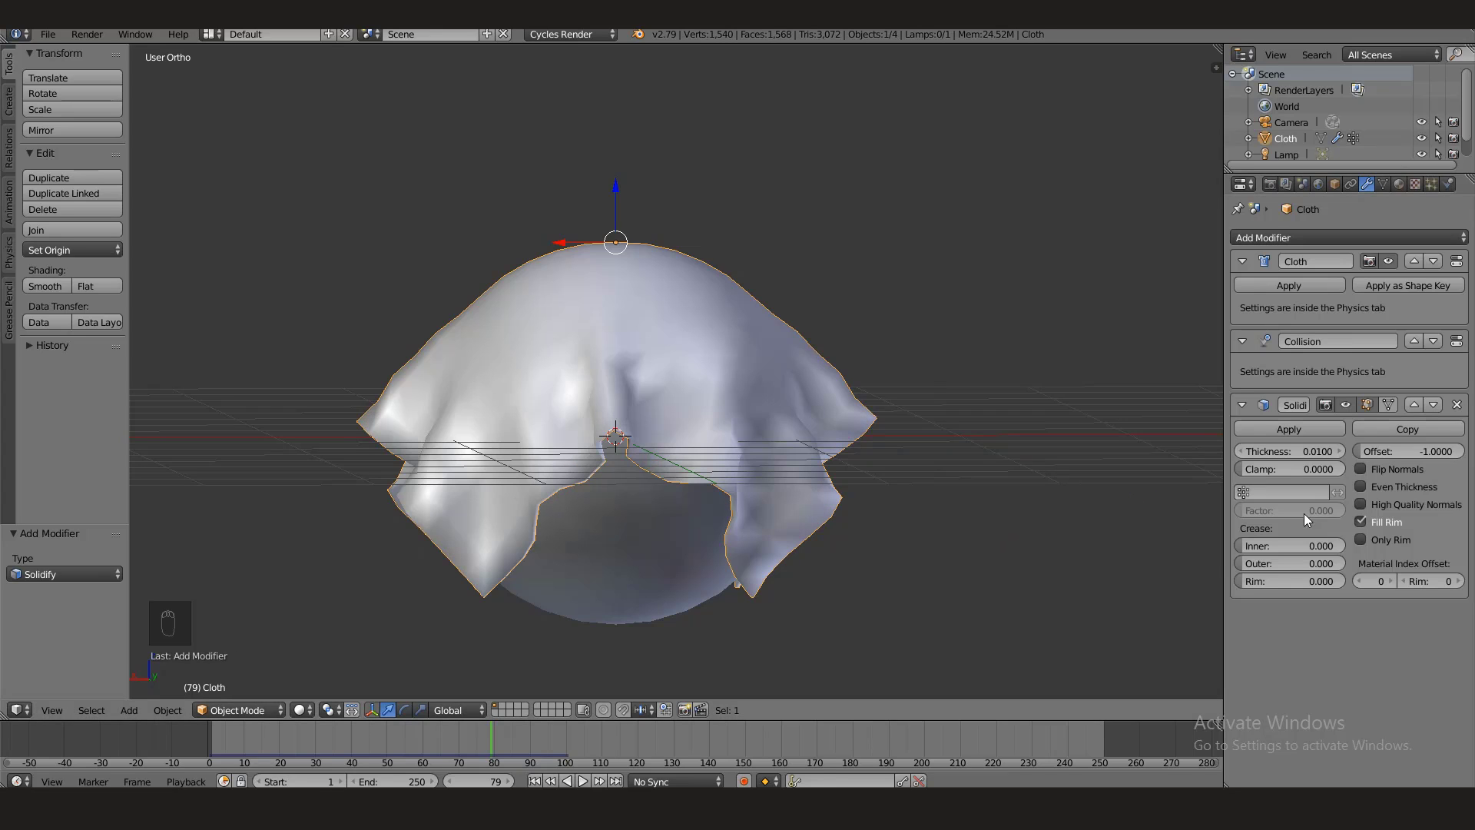
{"action": "mouse_move", "coordinate": [1292, 449]}
{"action": "left_mouse_down"}
{"action": "mouse_move", "coordinate": [1329, 448]}
{"action": "mouse_move", "coordinate": [1315, 449]}
{"action": "left_mouse_up"}
{"action": "middle_click_drag", "start_coordinate": [690, 483], "coordinate": [570, 474]}
{"action": "left_click", "coordinate": [1399, 185]}
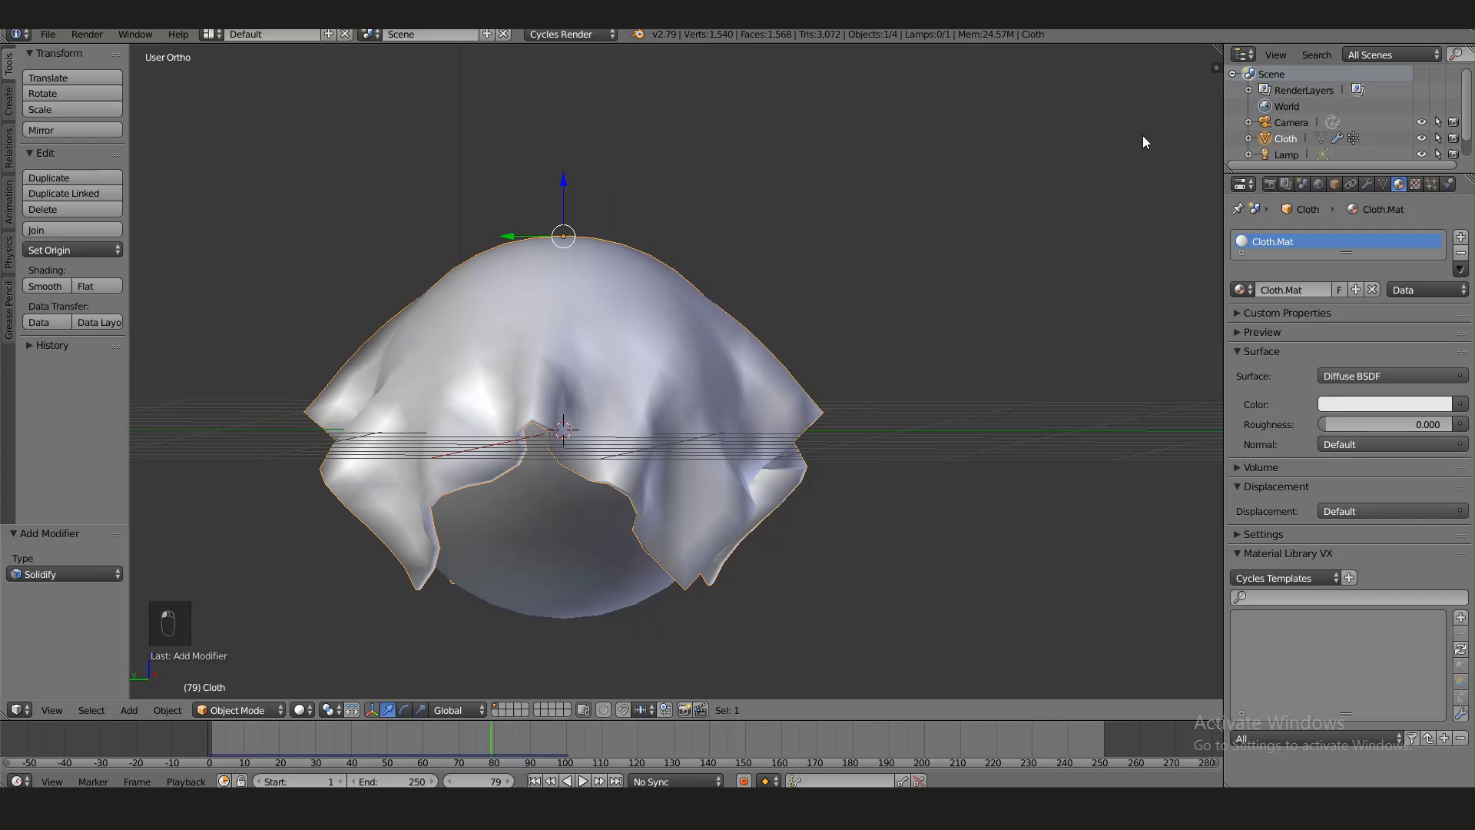
- Split the 3D view and turn the right half into a Node Editor
{"action": "left_click_drag", "start_coordinate": [1219, 57], "coordinate": [740, 308]}
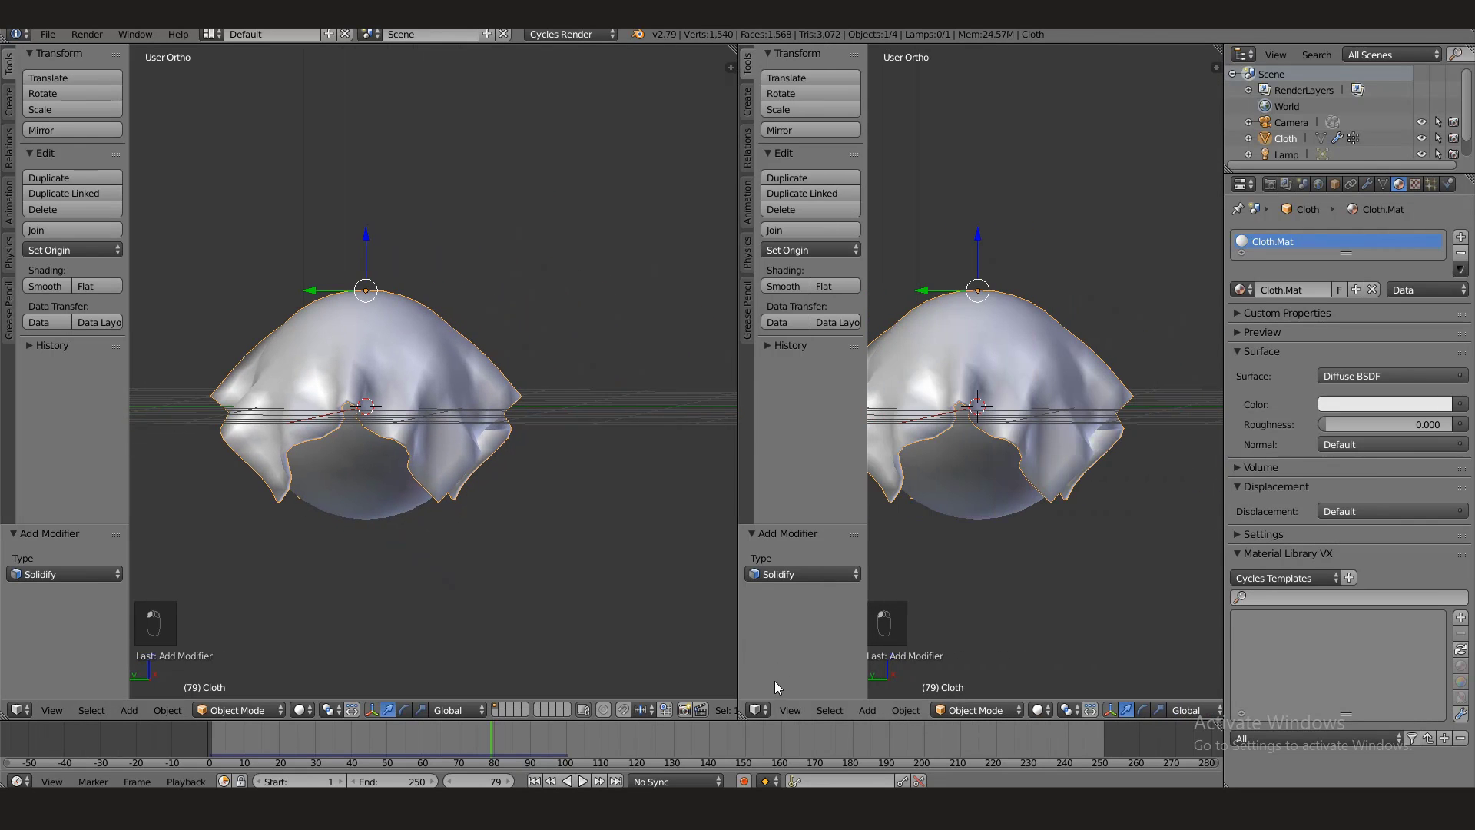
{"action": "left_click", "coordinate": [763, 713]}
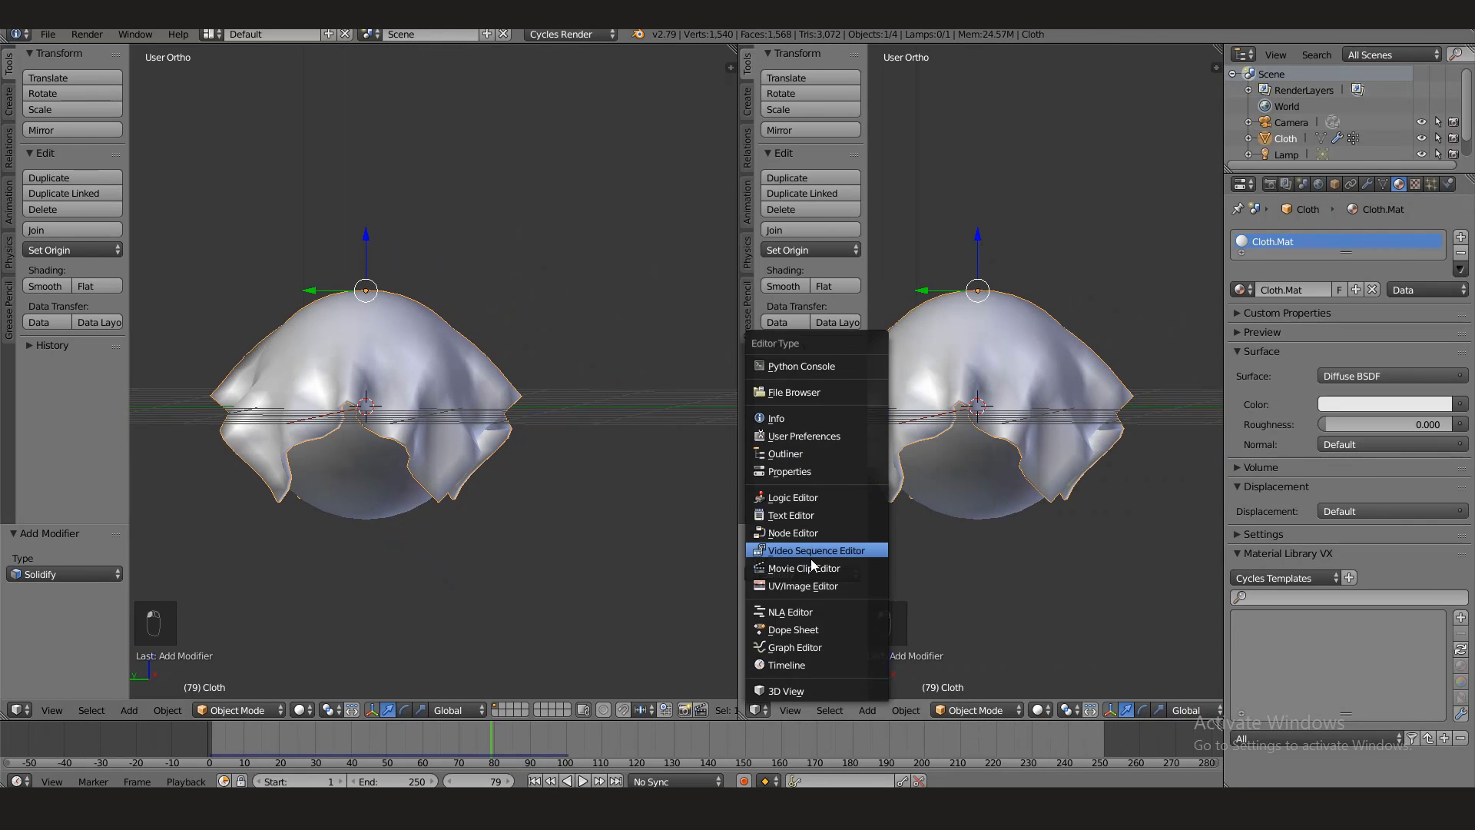
{"action": "left_click", "coordinate": [799, 533]}
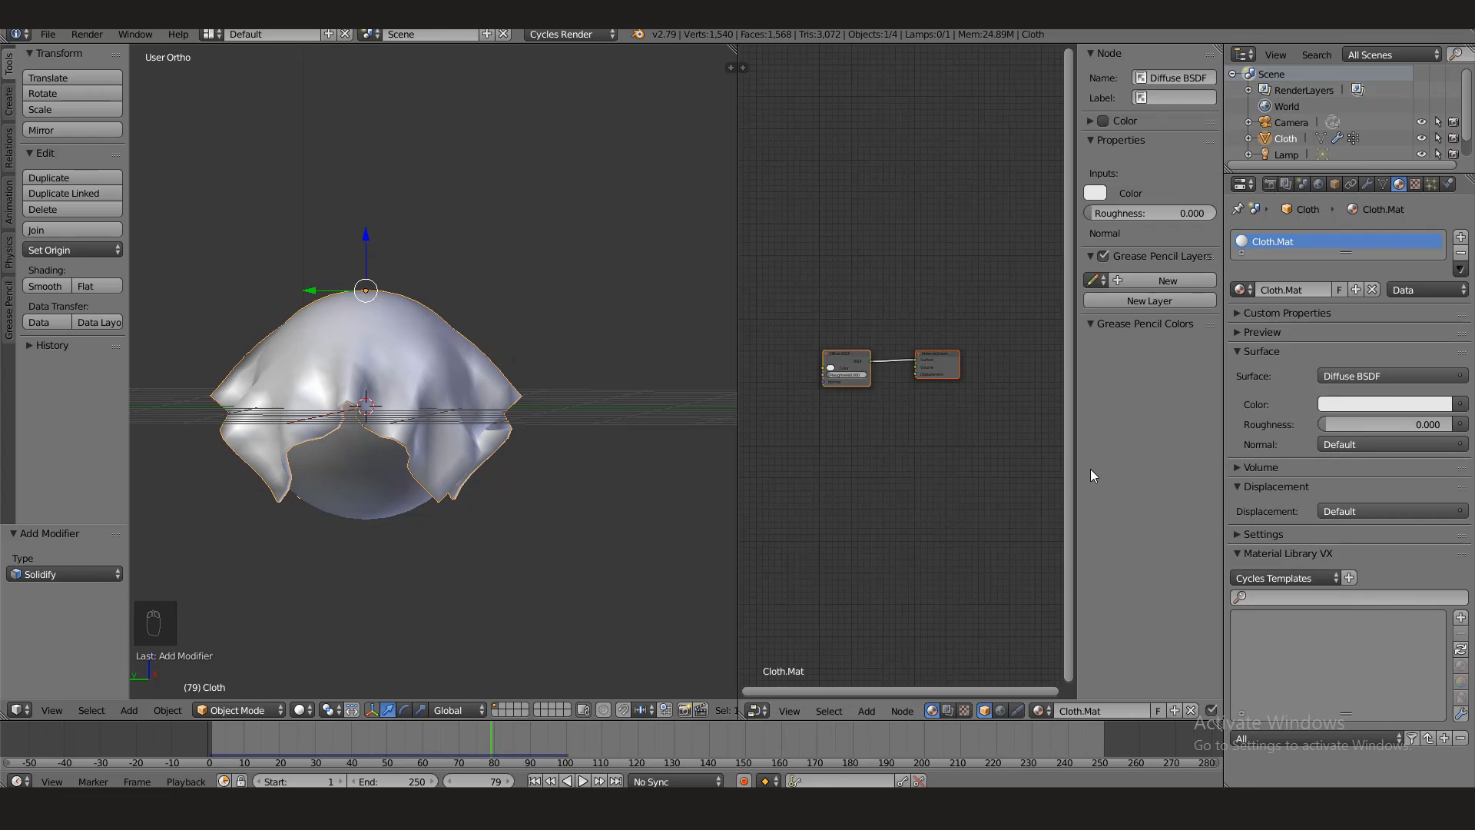
{"action": "key", "text": "n"}
{"action": "scroll", "coordinate": [919, 386], "scroll_direction": "up", "scroll_amount": 3}
- Add a Checker Texture feeding the Diffuse BSDF Color, with Color1 set to red
{"action": "key", "text": "shift+a"}
{"action": "left_click", "coordinate": [984, 450]}
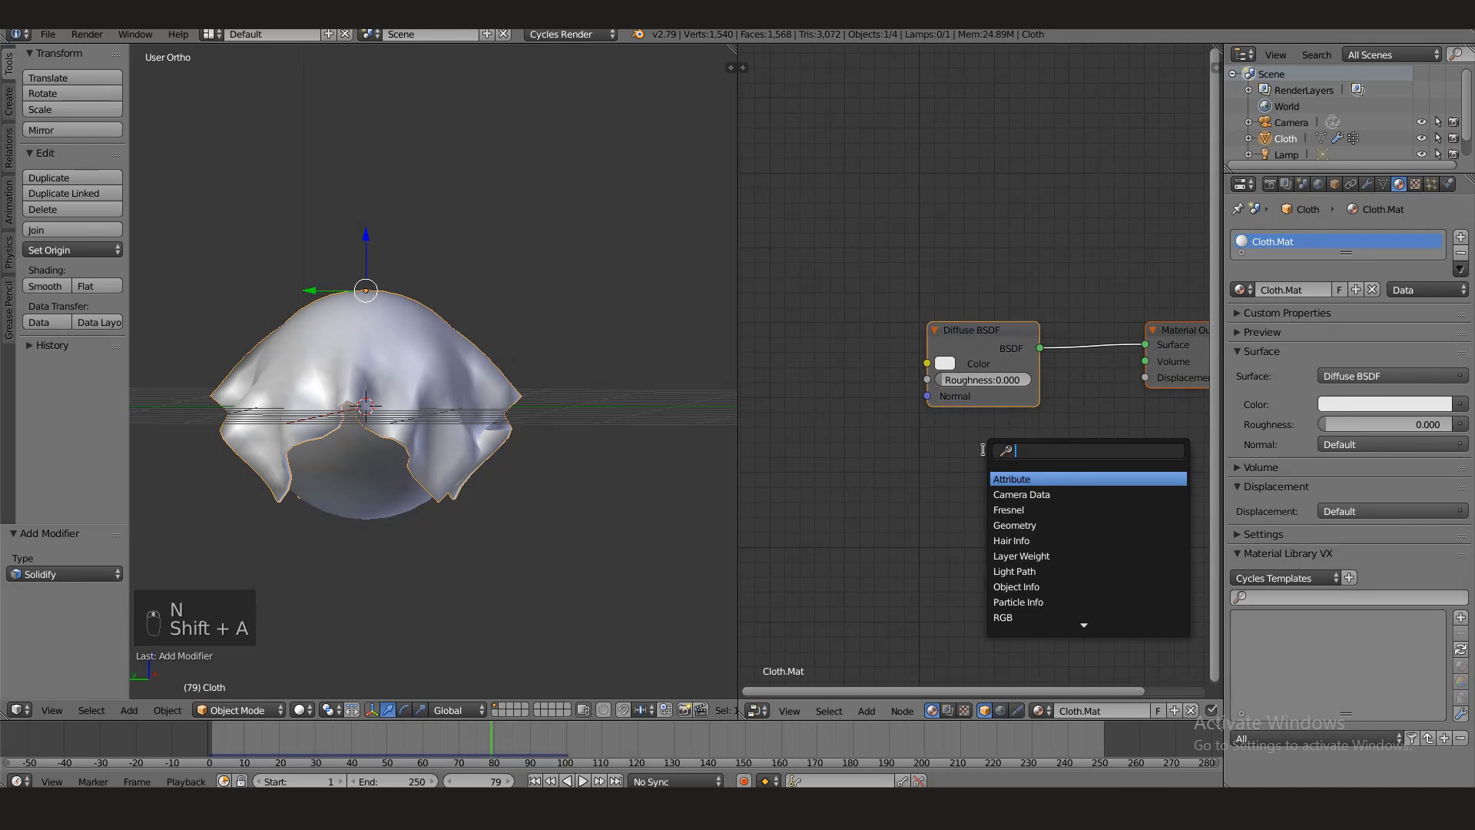
{"action": "type", "text": "tex"}
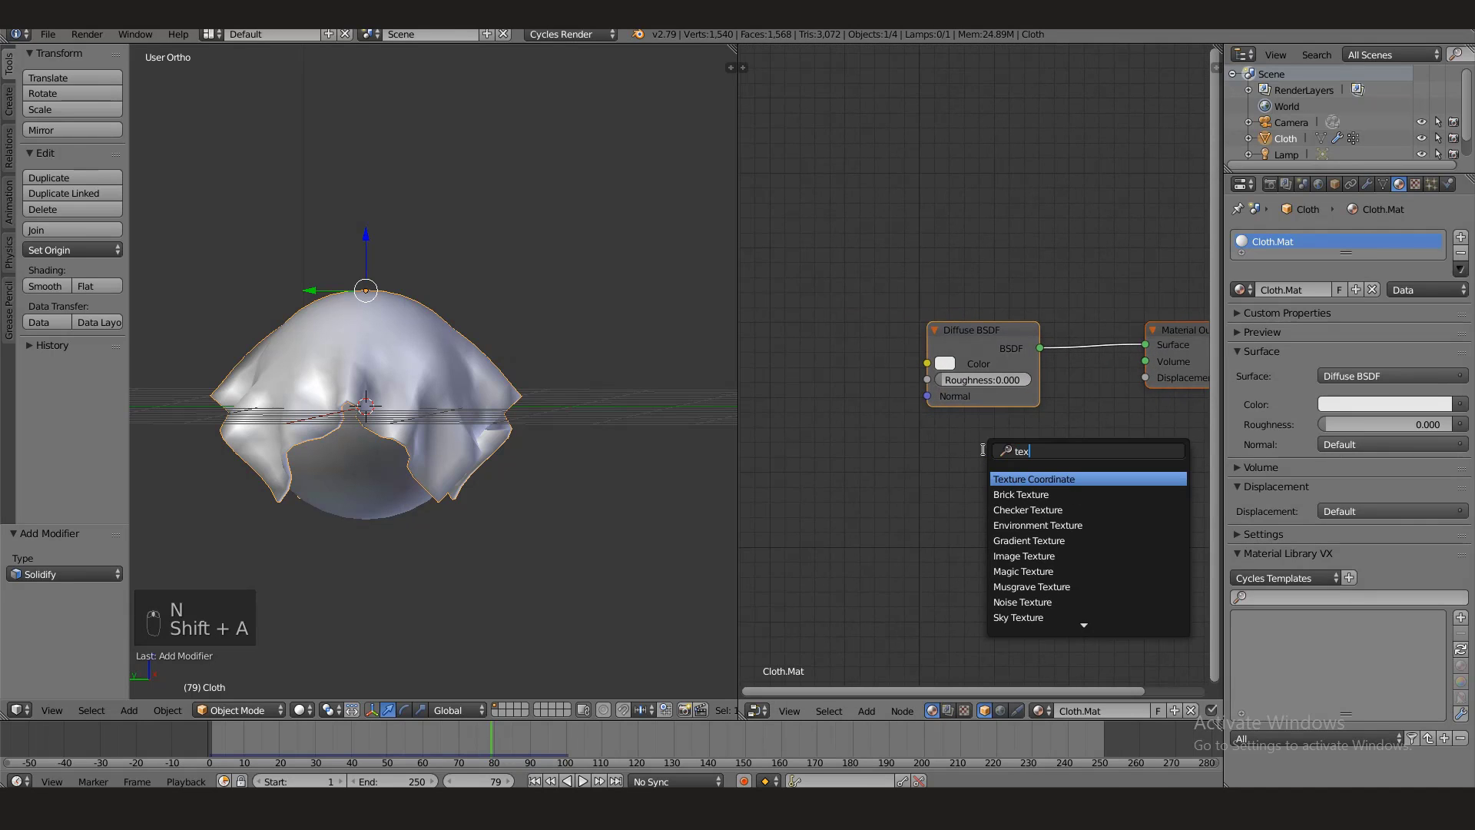
{"action": "left_click", "coordinate": [1019, 510]}
{"action": "left_click", "coordinate": [873, 445]}
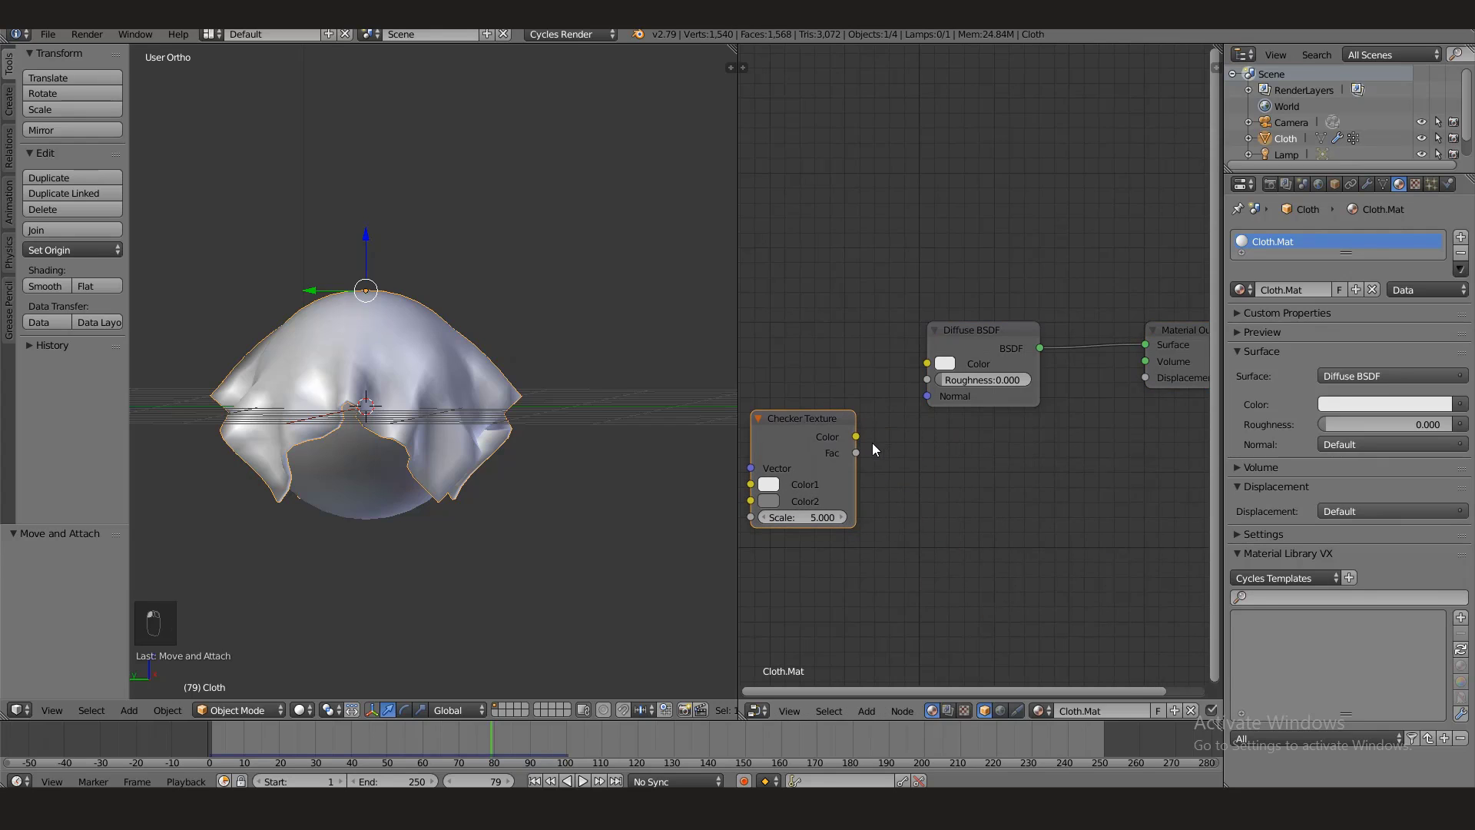
{"action": "left_click_drag", "start_coordinate": [856, 437], "coordinate": [928, 365]}
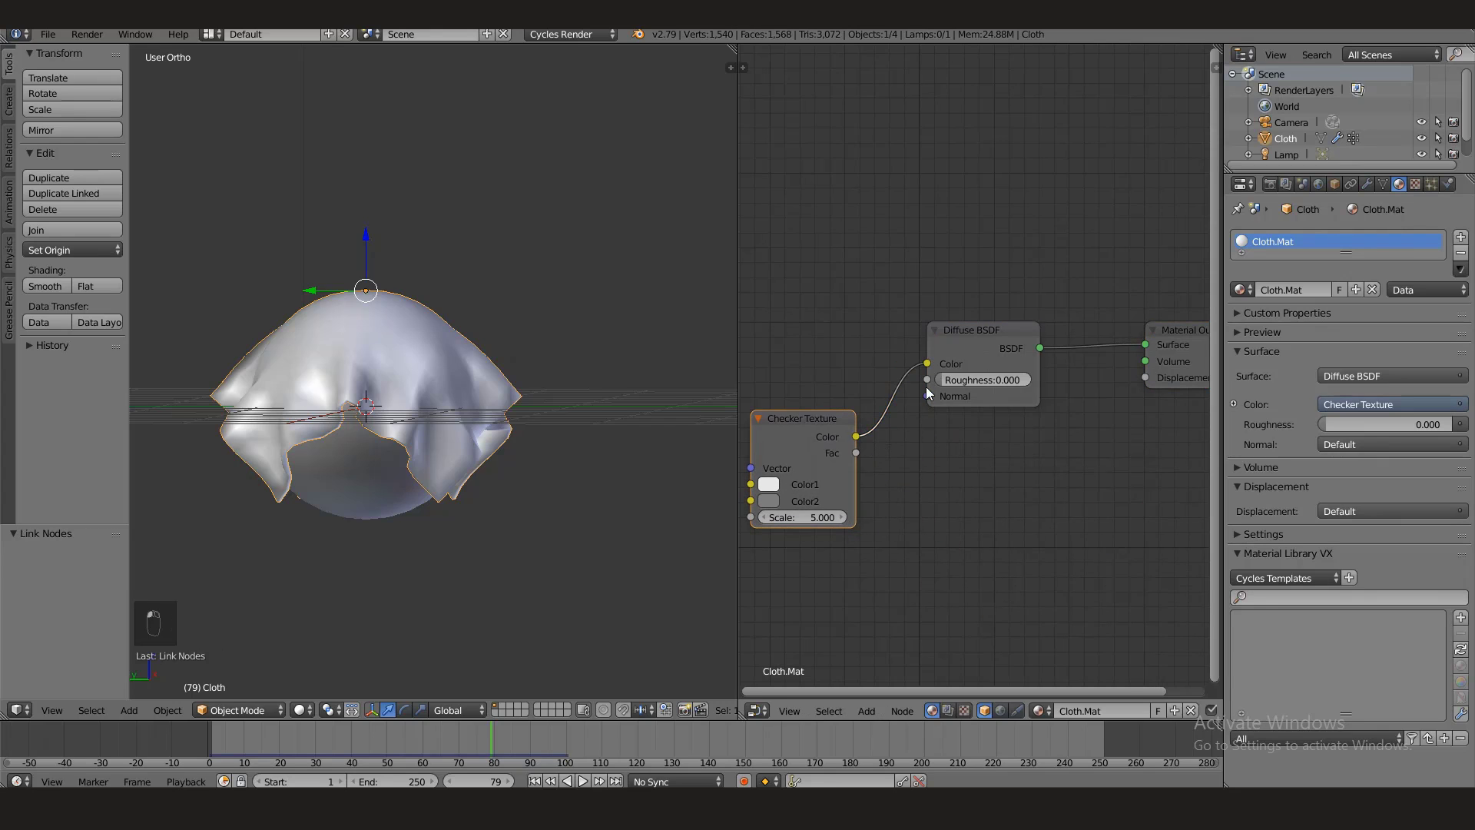
{"action": "left_click", "coordinate": [769, 484]}
{"action": "left_click", "coordinate": [823, 363]}
{"action": "middle_click_drag", "start_coordinate": [777, 443], "coordinate": [888, 449]}
{"action": "left_click_drag", "start_coordinate": [888, 450], "coordinate": [850, 384]}
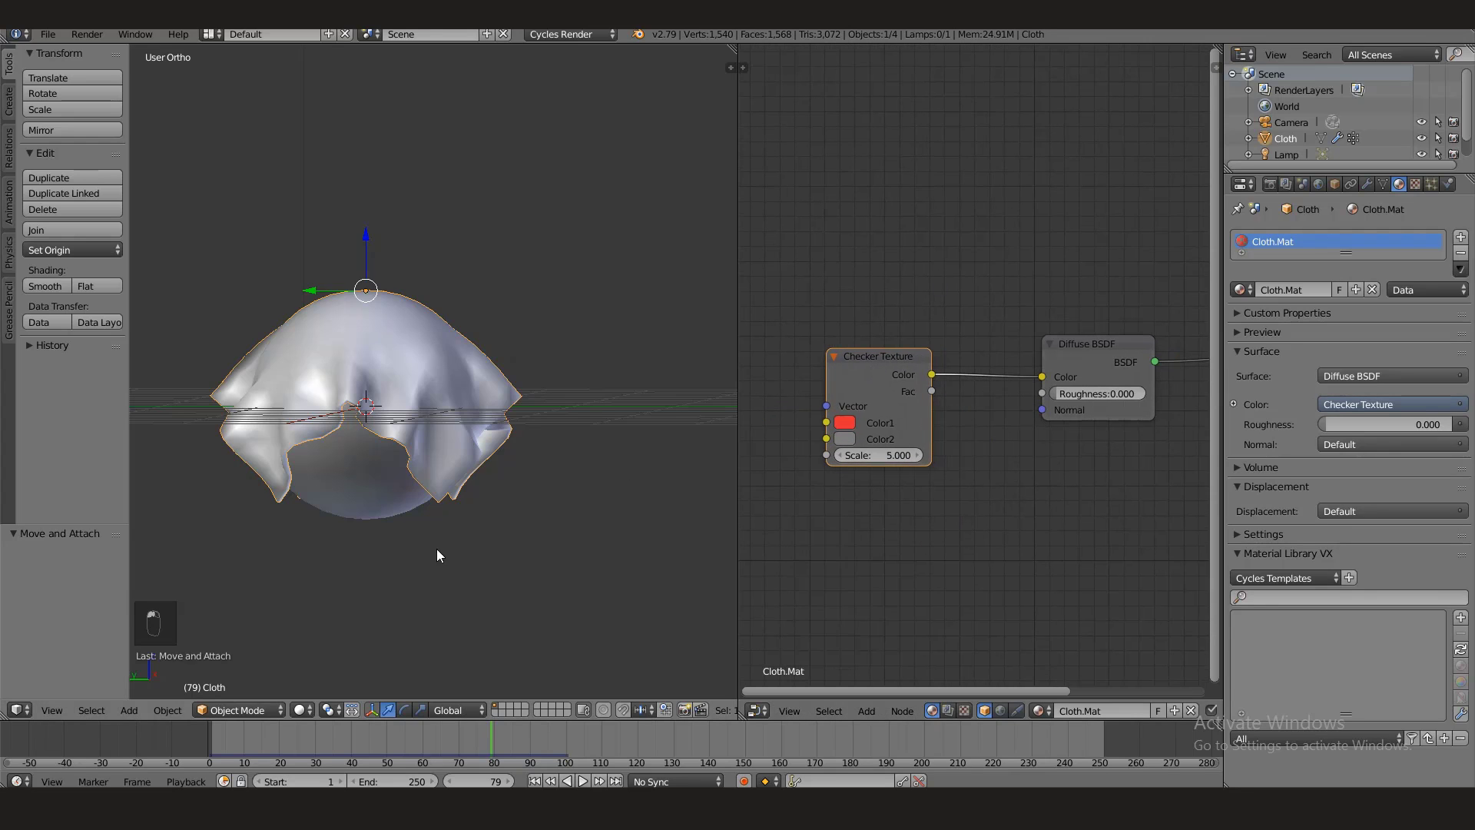
- Add a Texture Coordinate node to the left of the Checker Texture
{"action": "left_click", "coordinate": [315, 708]}
{"action": "left_click", "coordinate": [325, 653]}
{"action": "key", "text": "shift+a"}
{"action": "left_click", "coordinate": [966, 499]}
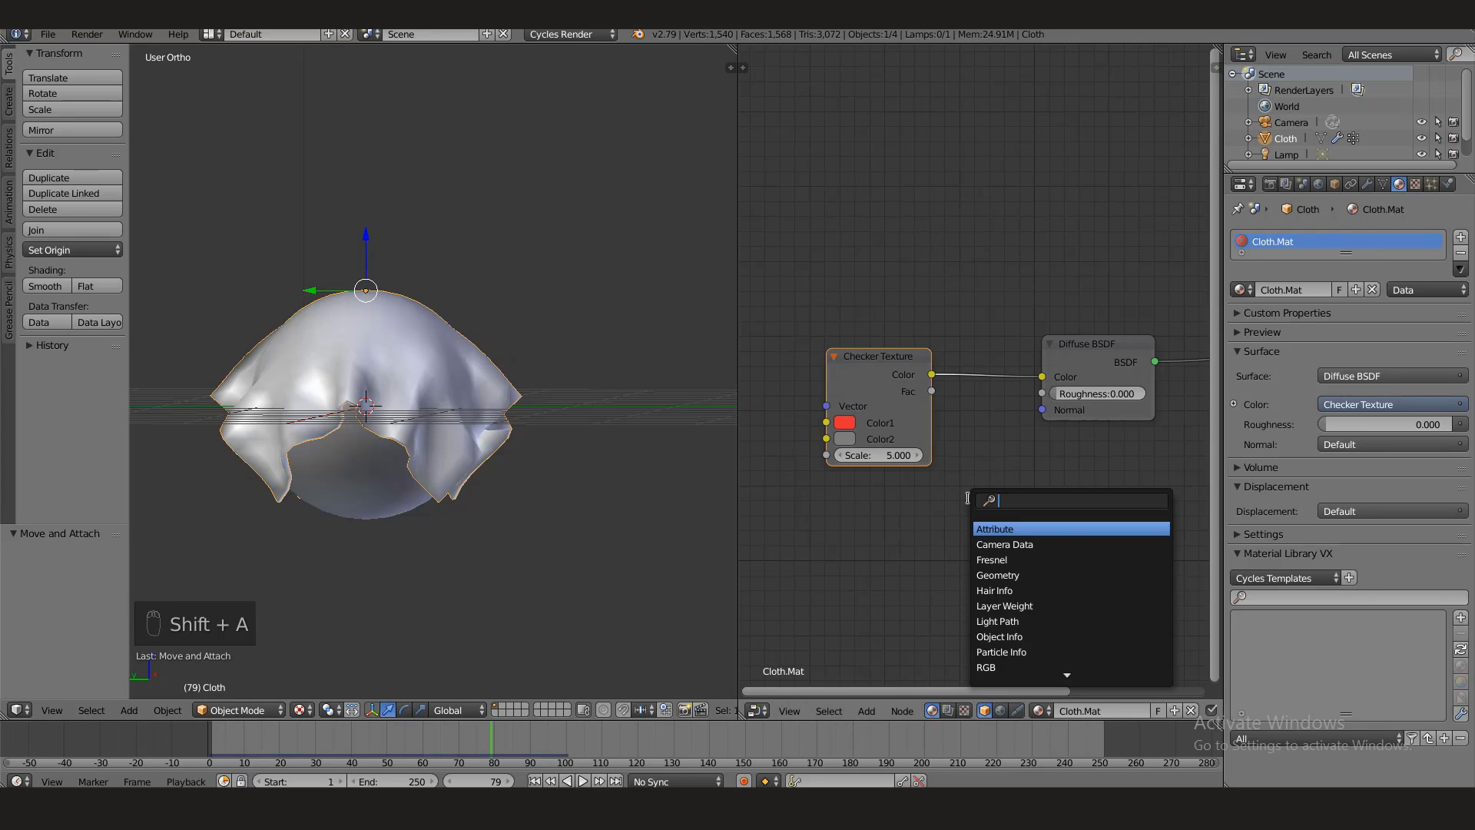
{"action": "type", "text": "tex"}
{"action": "left_click", "coordinate": [1004, 530]}
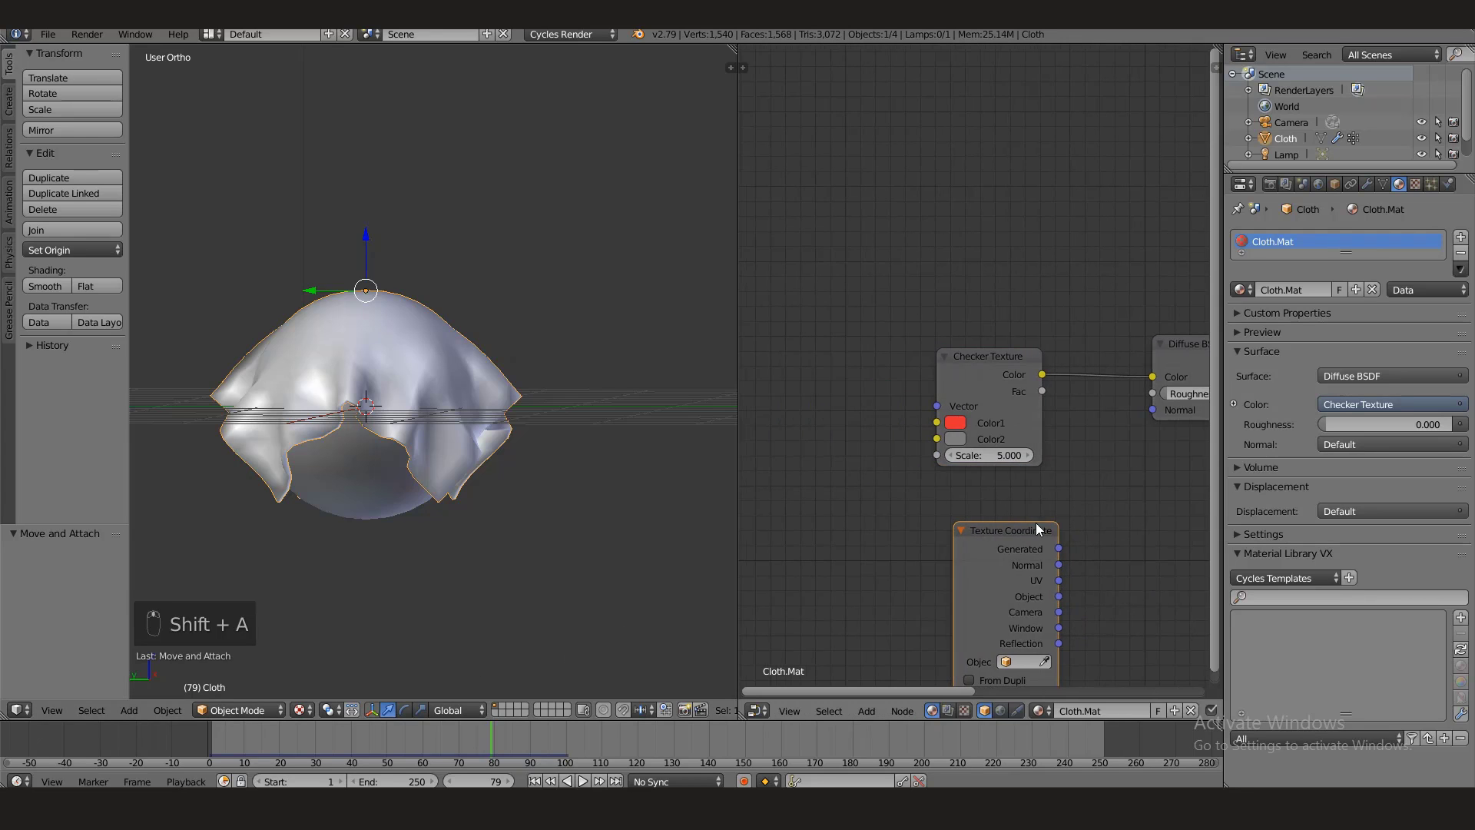
{"action": "left_click", "coordinate": [853, 396]}
- Switch the viewport to Material shading and link Generated coordinates into the checker's Vector
{"action": "left_click", "coordinate": [310, 711]}
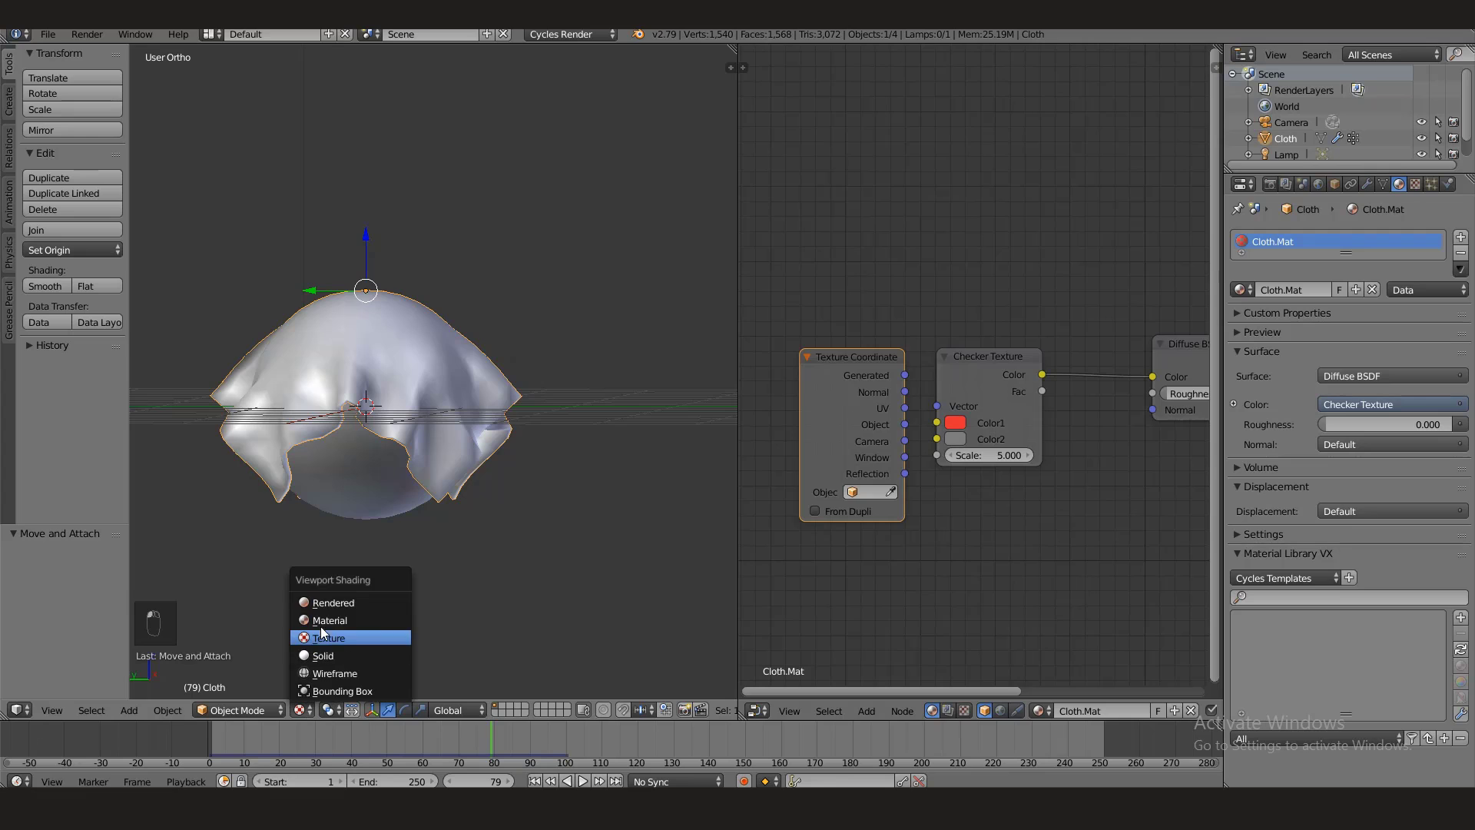
{"action": "left_click", "coordinate": [330, 619]}
{"action": "middle_click_drag", "start_coordinate": [329, 336], "coordinate": [399, 396]}
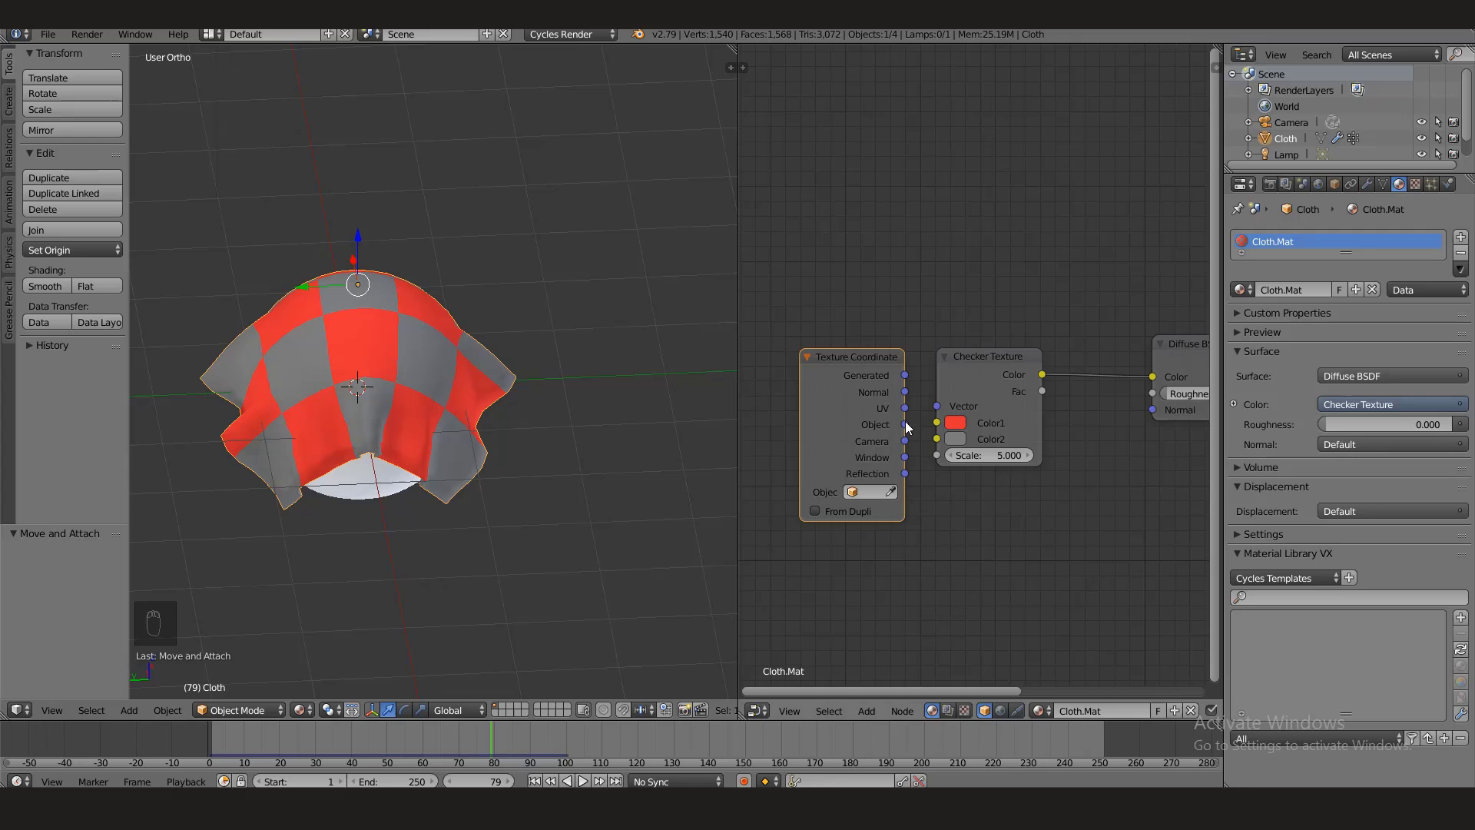
{"action": "left_click_drag", "start_coordinate": [906, 423], "coordinate": [937, 406]}
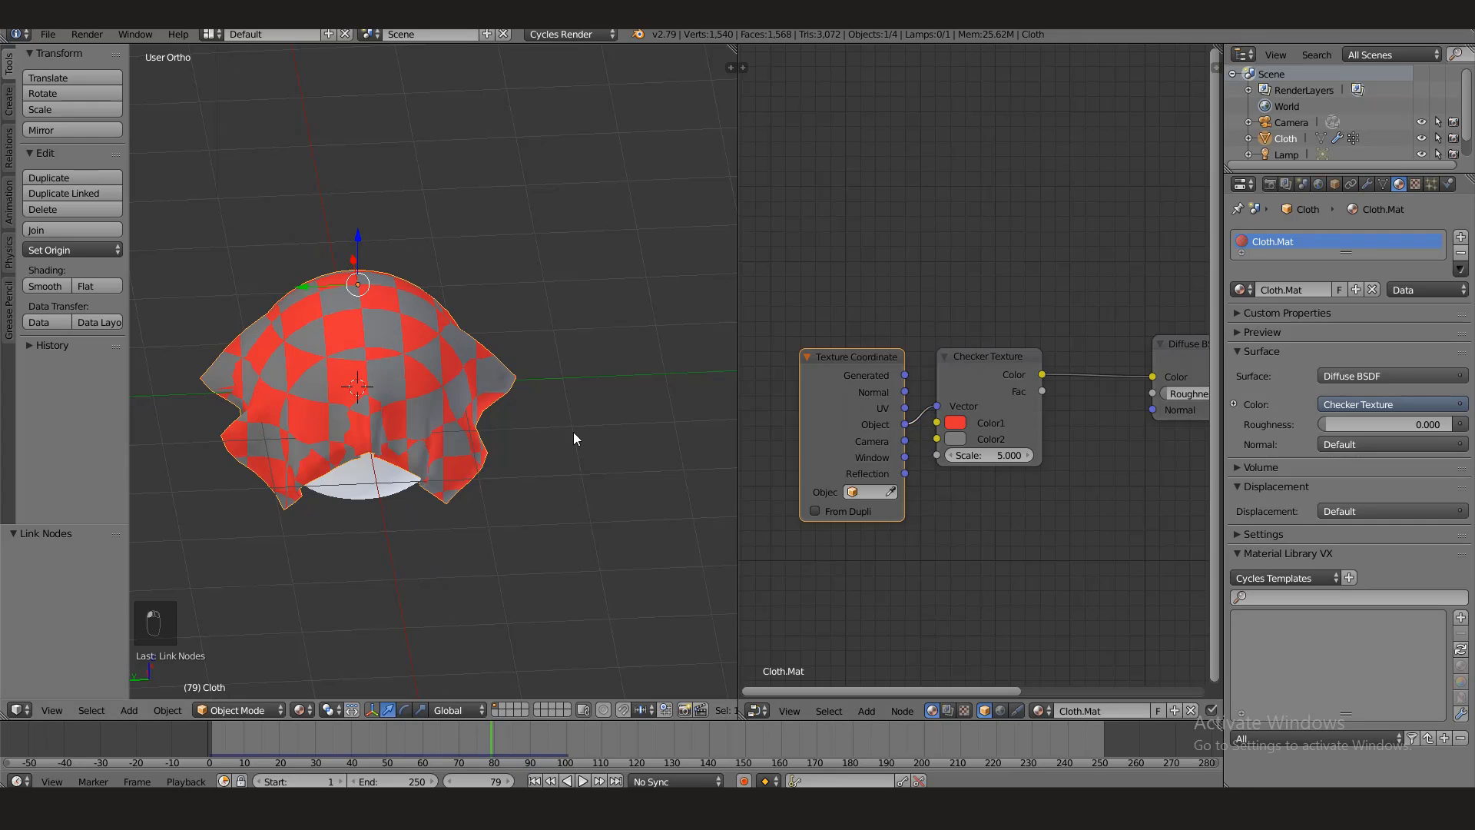
{"action": "middle_click_drag", "start_coordinate": [573, 432], "coordinate": [492, 435]}
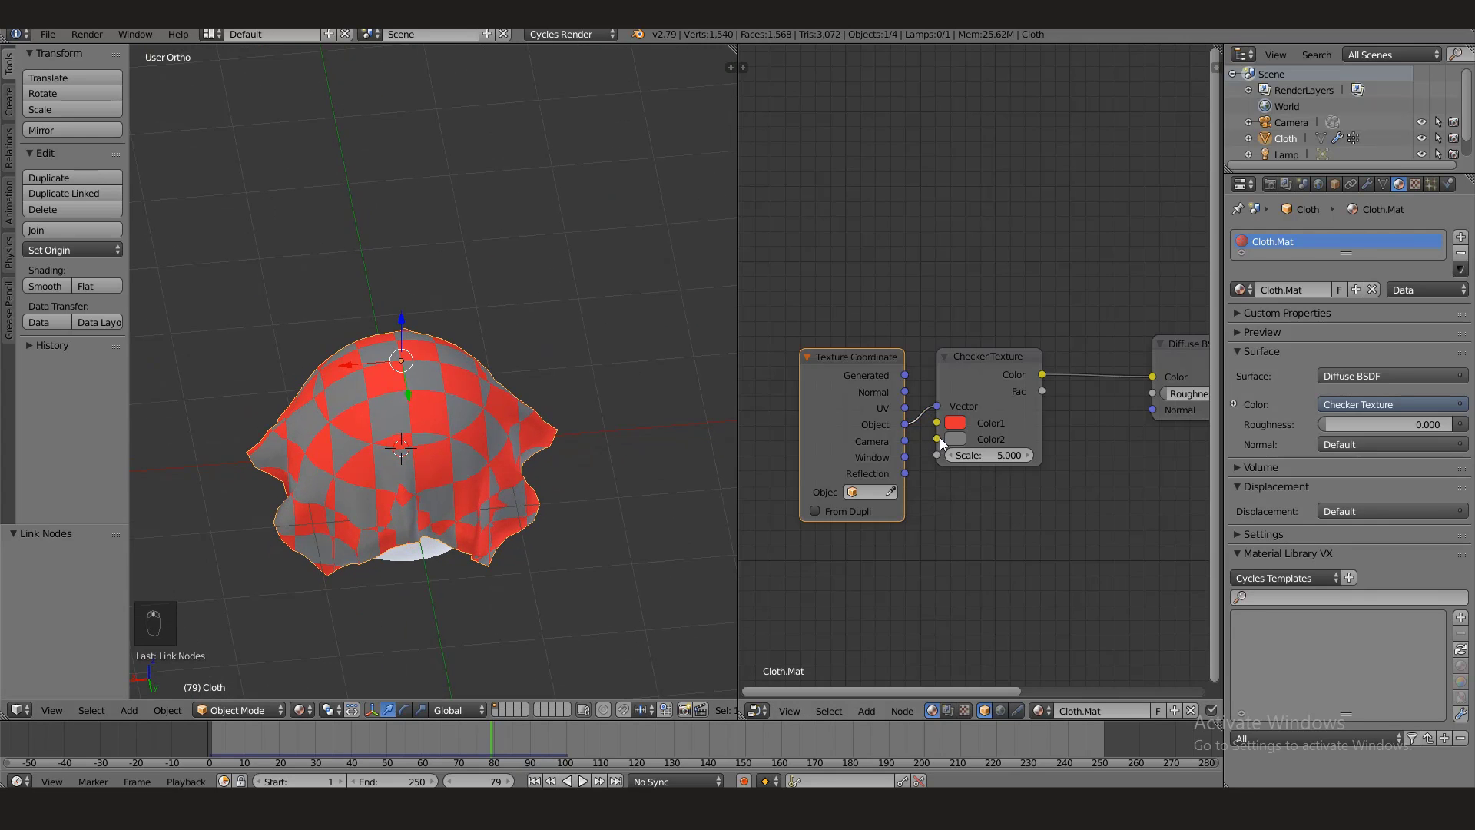
{"action": "left_click_drag", "start_coordinate": [907, 409], "coordinate": [937, 406]}
{"action": "left_click", "coordinate": [936, 412]}
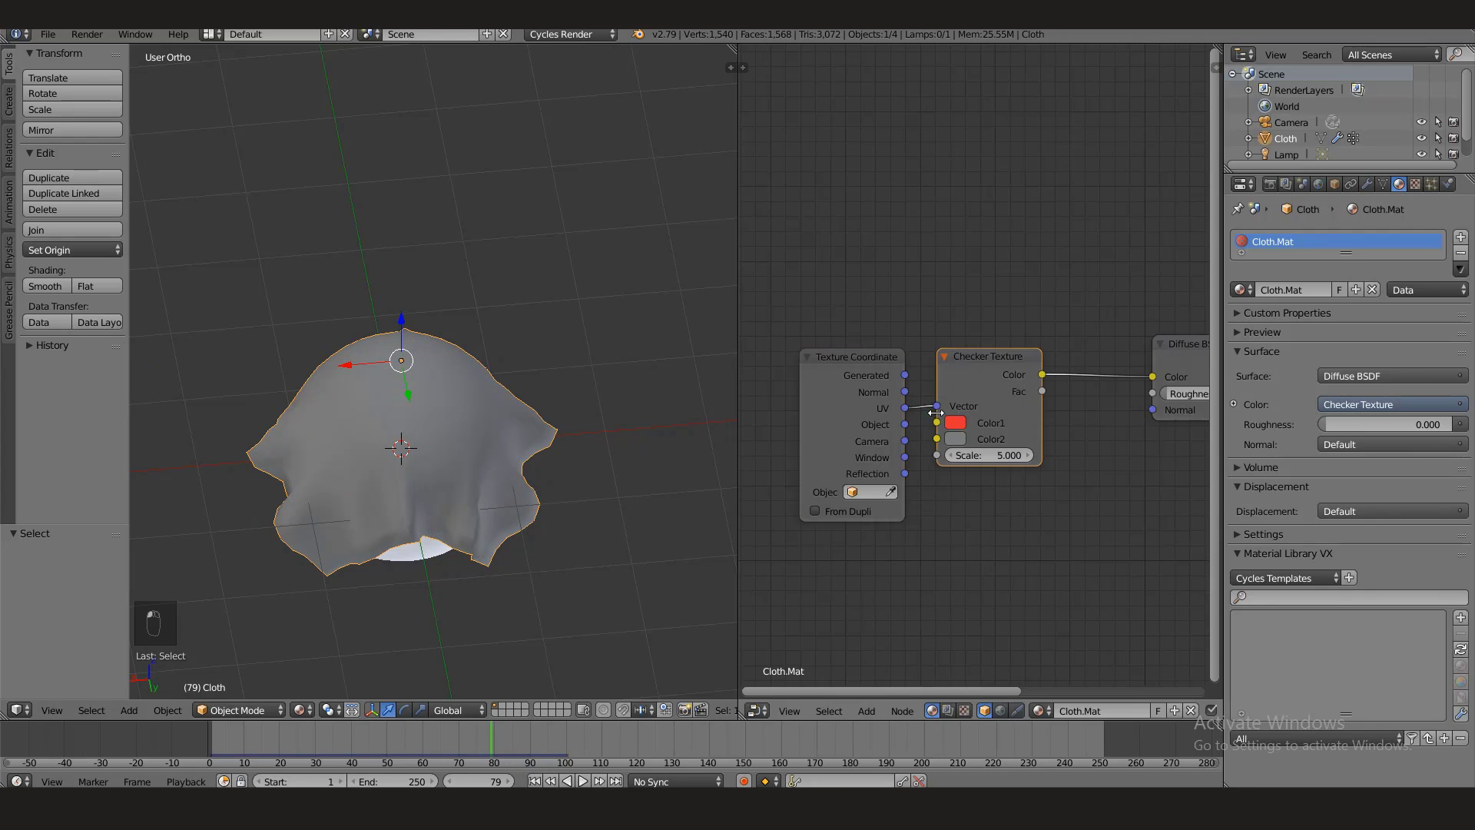
{"action": "left_click_drag", "start_coordinate": [906, 376], "coordinate": [936, 406]}
- Change the checker's Color1 from red to white
{"action": "middle_click_drag", "start_coordinate": [552, 449], "coordinate": [454, 474]}
{"action": "scroll", "coordinate": [993, 398], "scroll_direction": "up", "scroll_amount": 1}
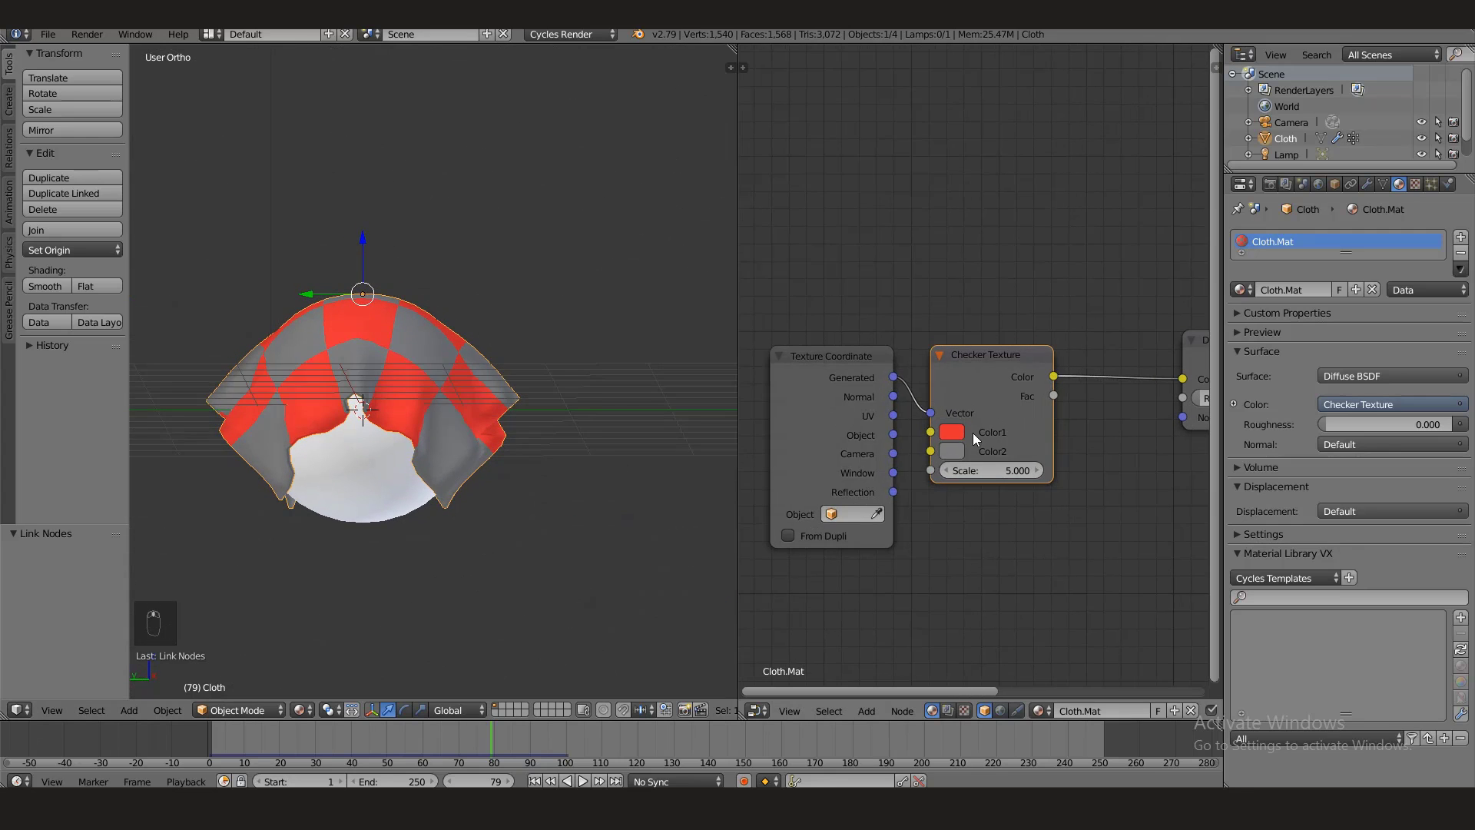
{"action": "left_click", "coordinate": [957, 432]}
{"action": "left_click_drag", "start_coordinate": [1026, 278], "coordinate": [1014, 244]}
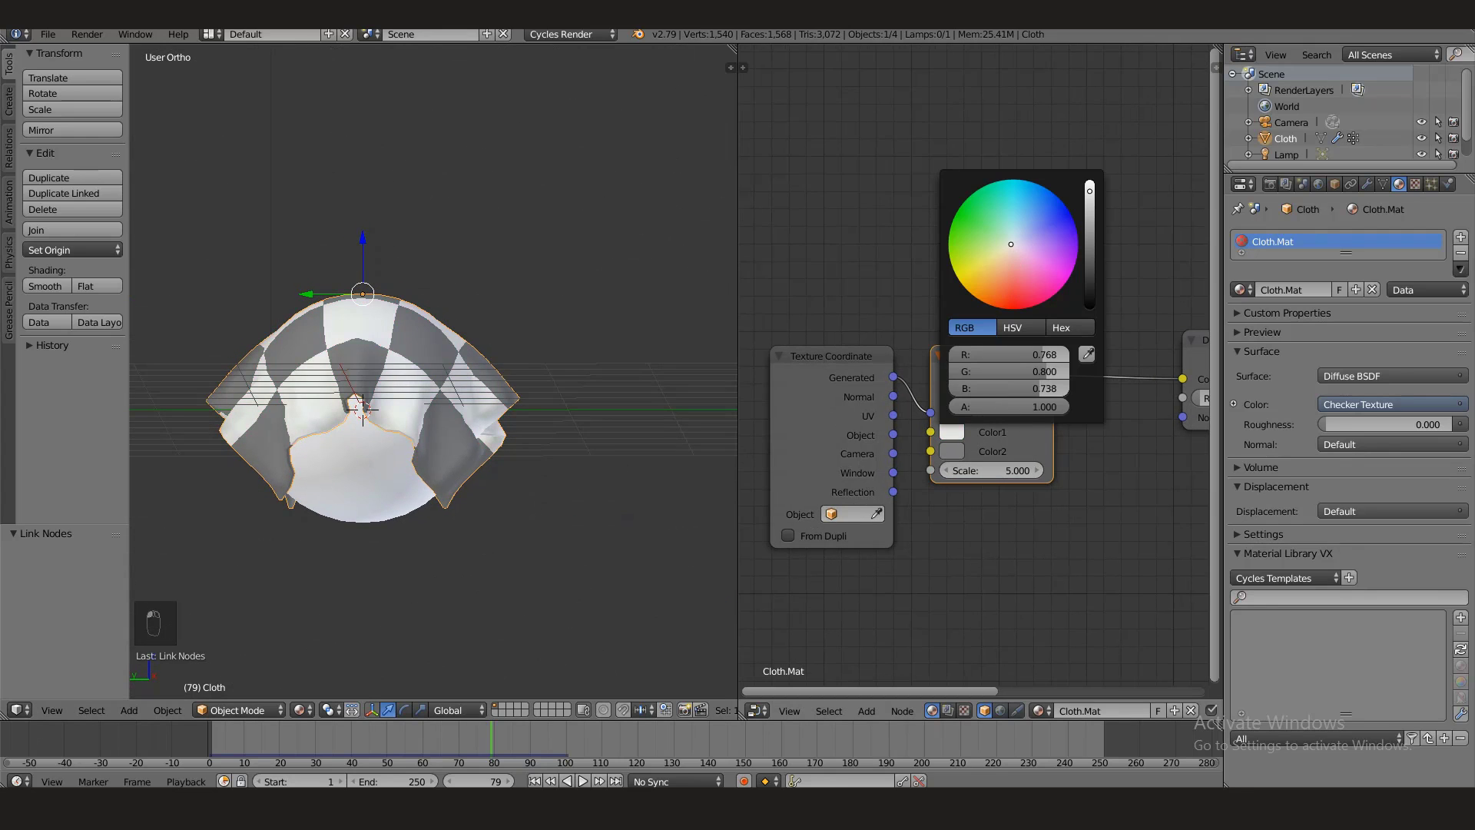
- Select the sphere and draw a Ctrl+B render border around the draped cloth
{"action": "middle_click_drag", "start_coordinate": [399, 430], "coordinate": [323, 442]}
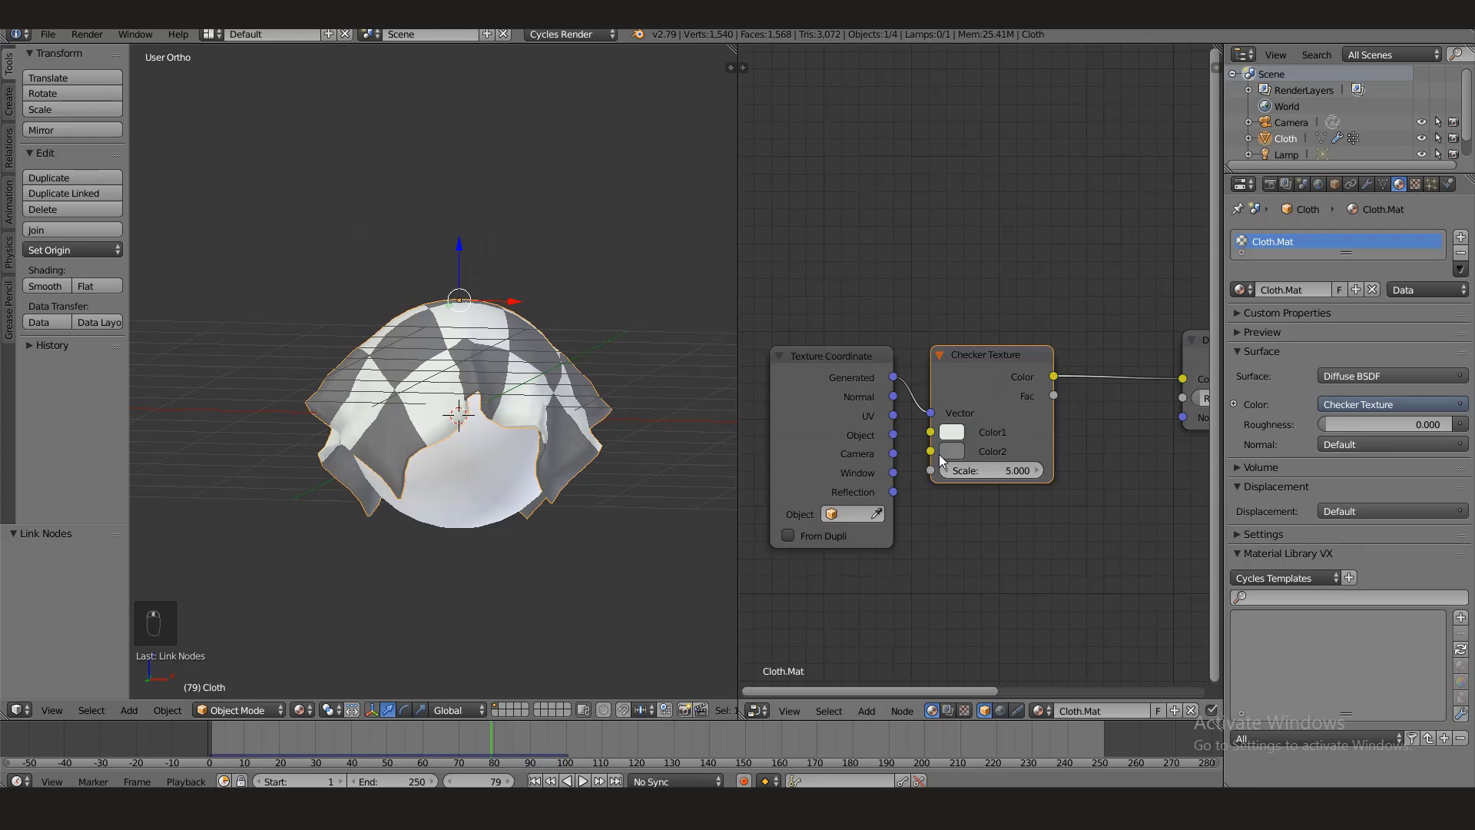
{"action": "middle_click_drag", "start_coordinate": [492, 499], "coordinate": [515, 514]}
{"action": "right_click", "coordinate": [519, 511]}
{"action": "key", "text": "ctrl+b"}
{"action": "left_click_drag", "start_coordinate": [254, 265], "coordinate": [670, 542]}
- Preview the scene in Rendered shading, then go back to Solid for a left-side view
{"action": "left_click", "coordinate": [302, 710]}
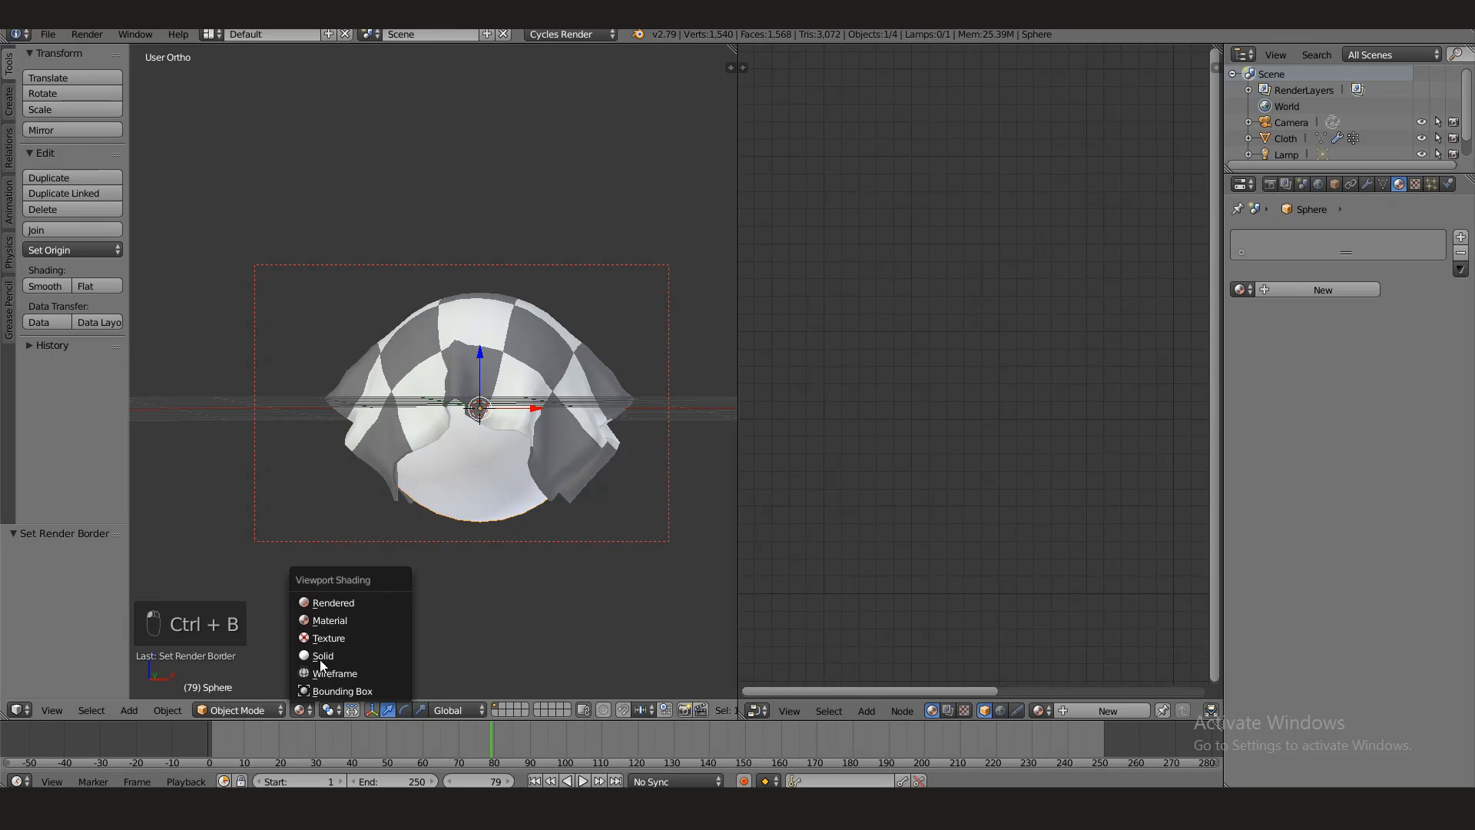
{"action": "left_click", "coordinate": [401, 604]}
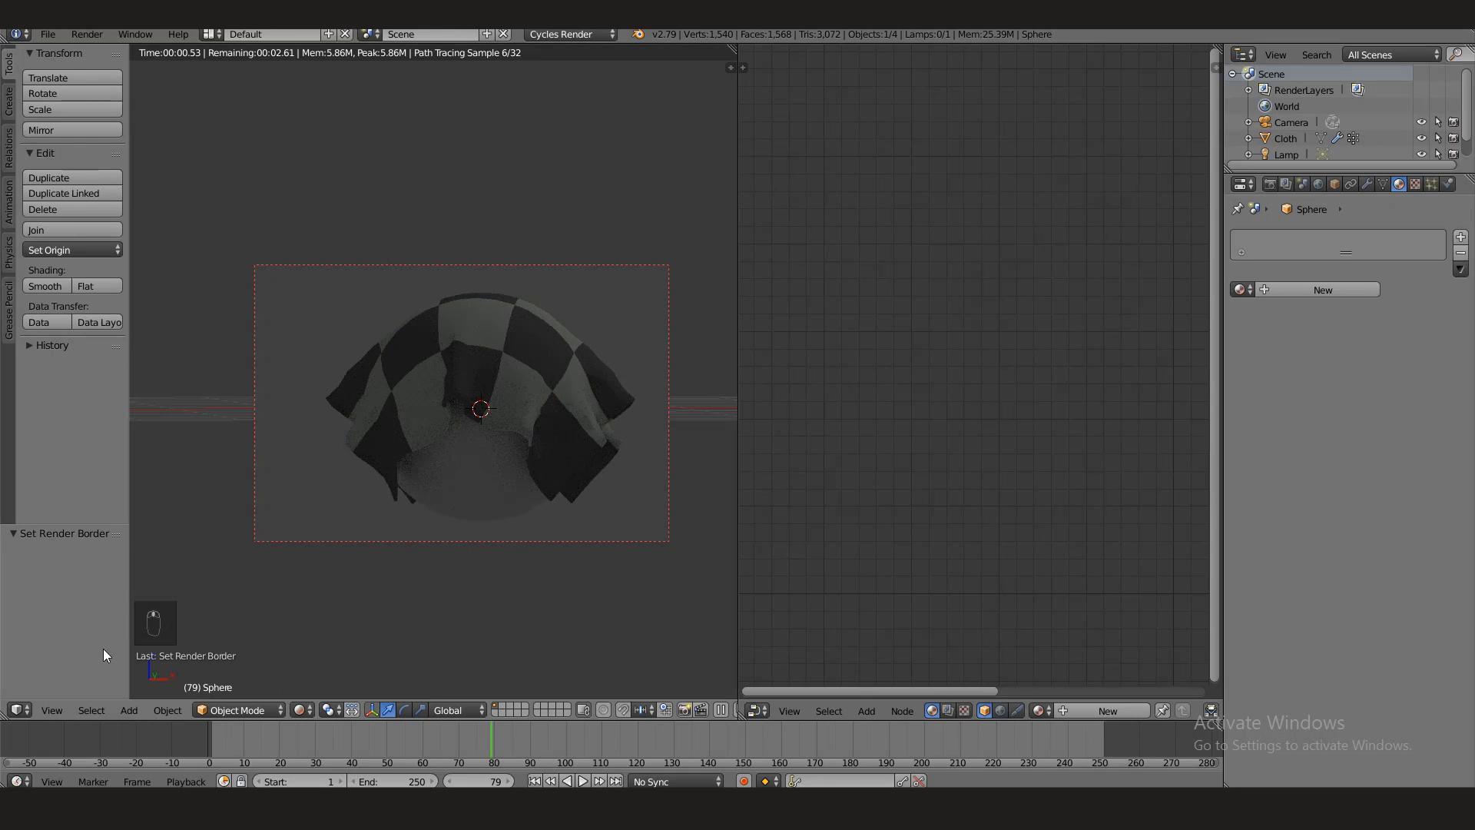
{"action": "middle_click_drag", "start_coordinate": [492, 440], "coordinate": [418, 442]}
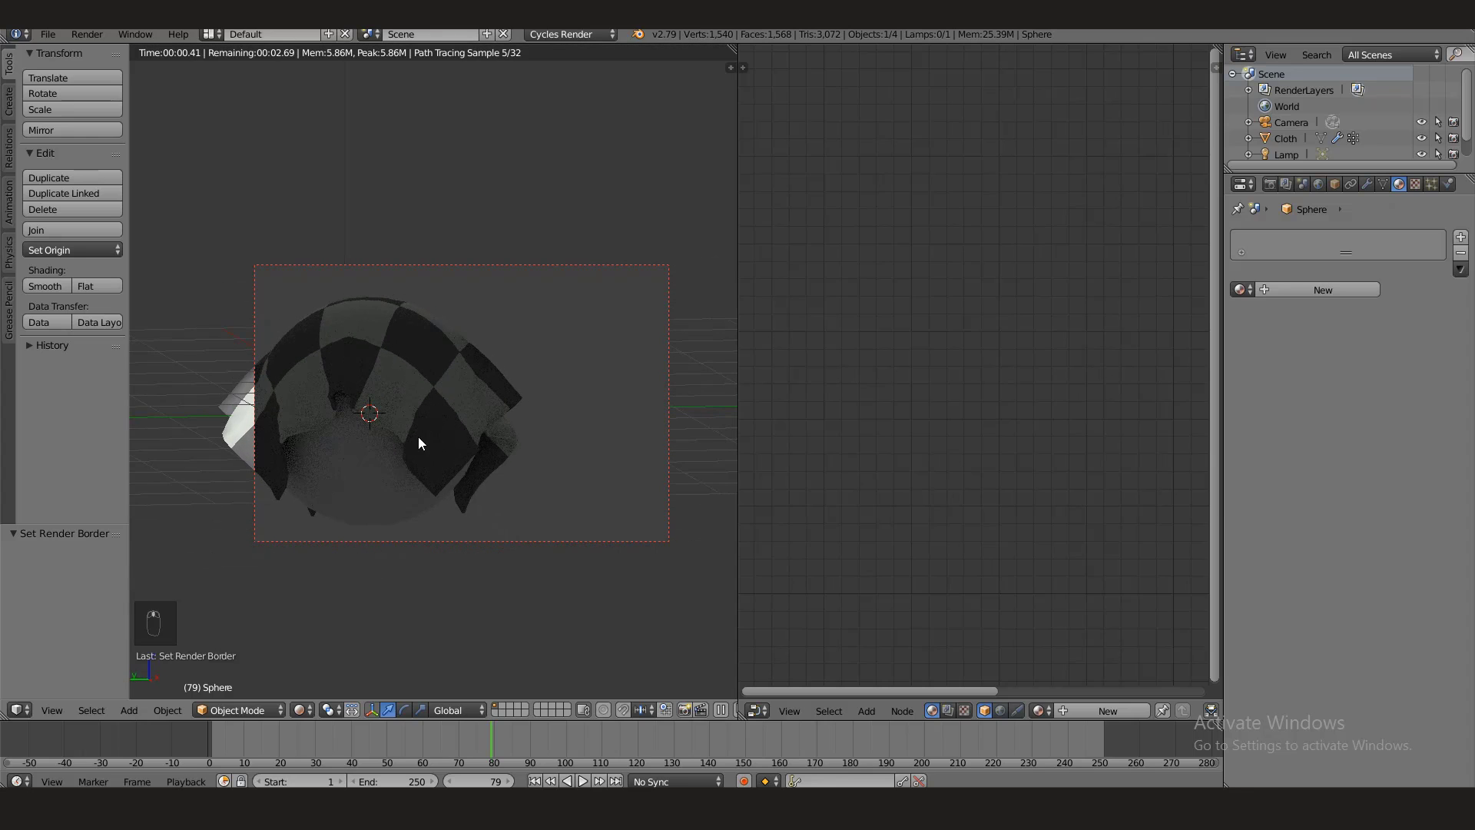
{"action": "left_click", "coordinate": [299, 710]}
{"action": "left_click", "coordinate": [330, 654]}
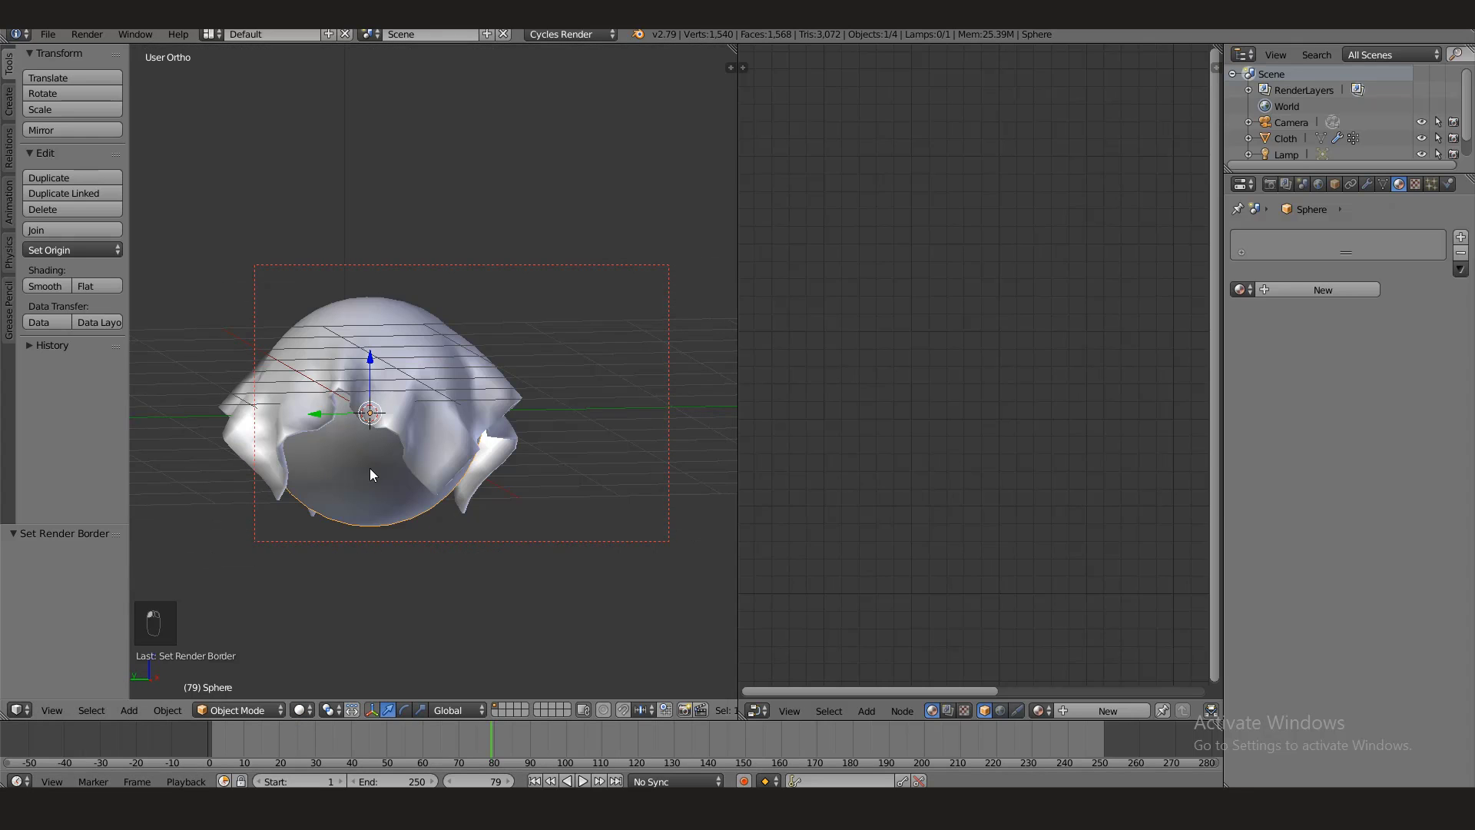
{"action": "left_click", "coordinate": [54, 709]}
- View the scene from the left in wireframe and select the cloth together with the sphere
{"action": "left_click", "coordinate": [115, 555]}
{"action": "left_click", "coordinate": [60, 707]}
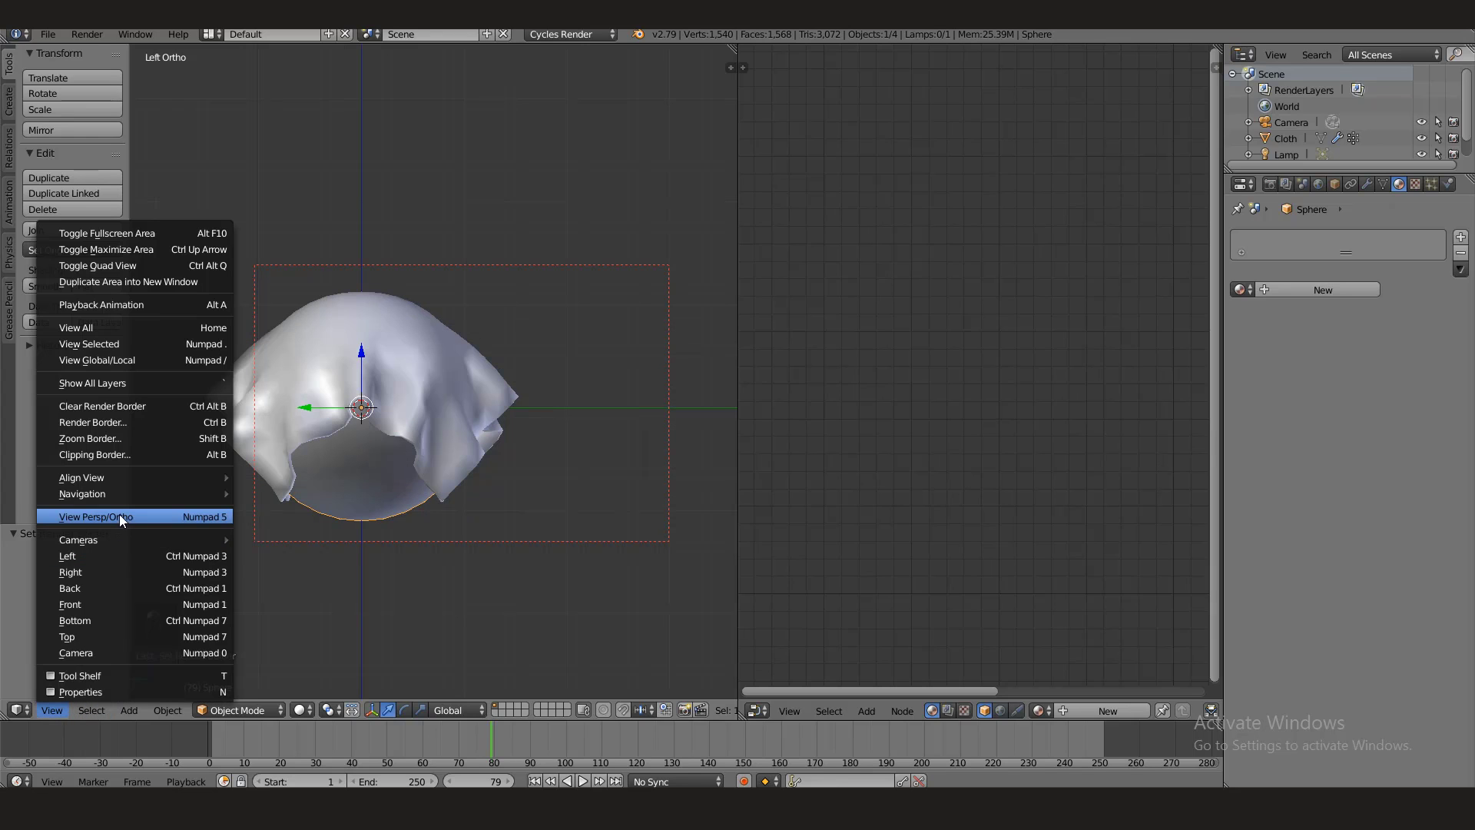
{"action": "right_click", "coordinate": [422, 414]}
{"action": "key", "text": "z"}
{"action": "right_click", "coordinate": [462, 441]}
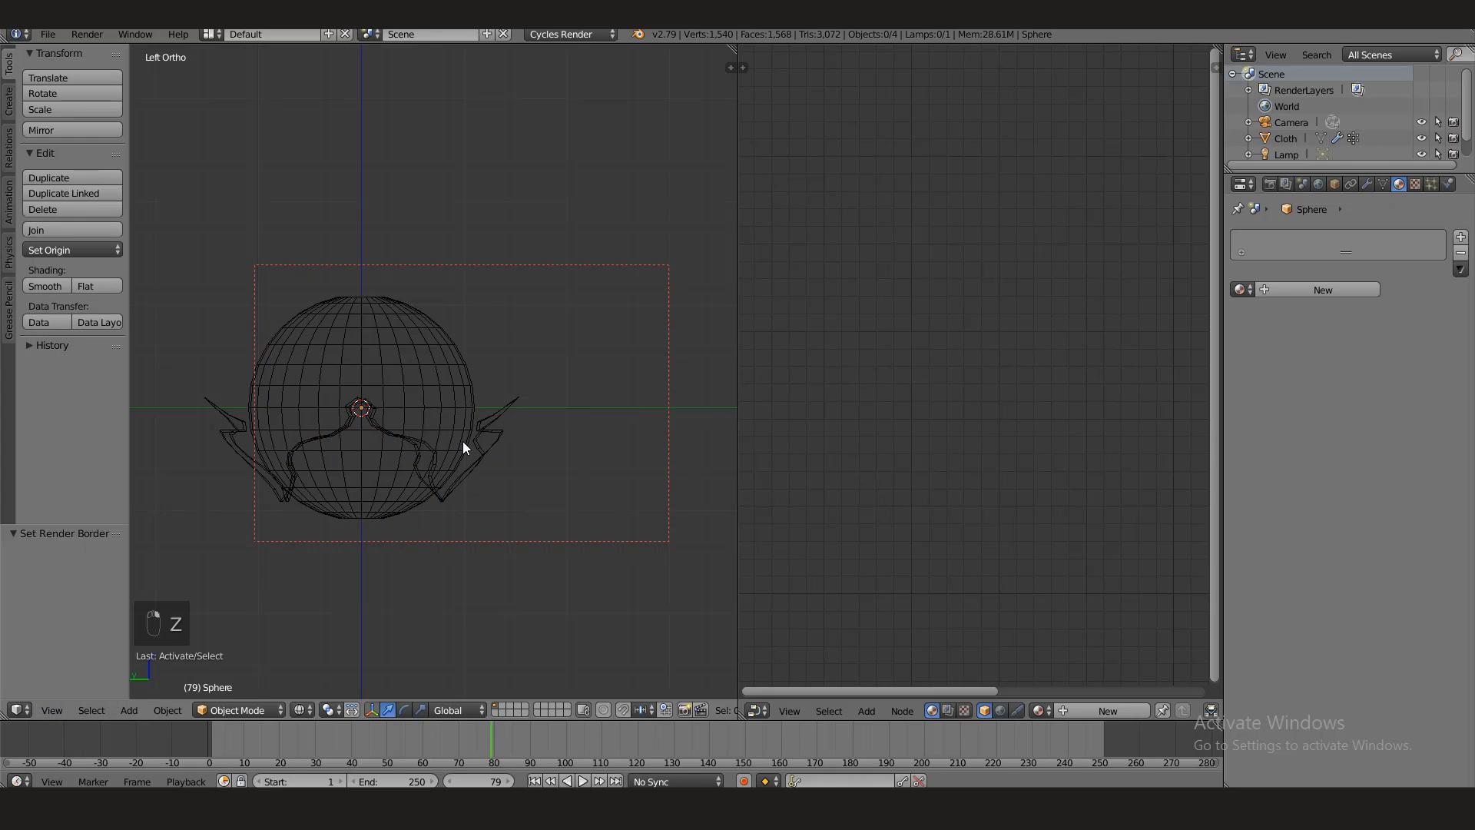
{"action": "right_click", "coordinate": [464, 449]}
{"action": "right_click", "coordinate": [466, 459], "text": "shift"}
{"action": "right_click", "coordinate": [481, 473]}
{"action": "right_click", "coordinate": [465, 418], "text": "shift"}
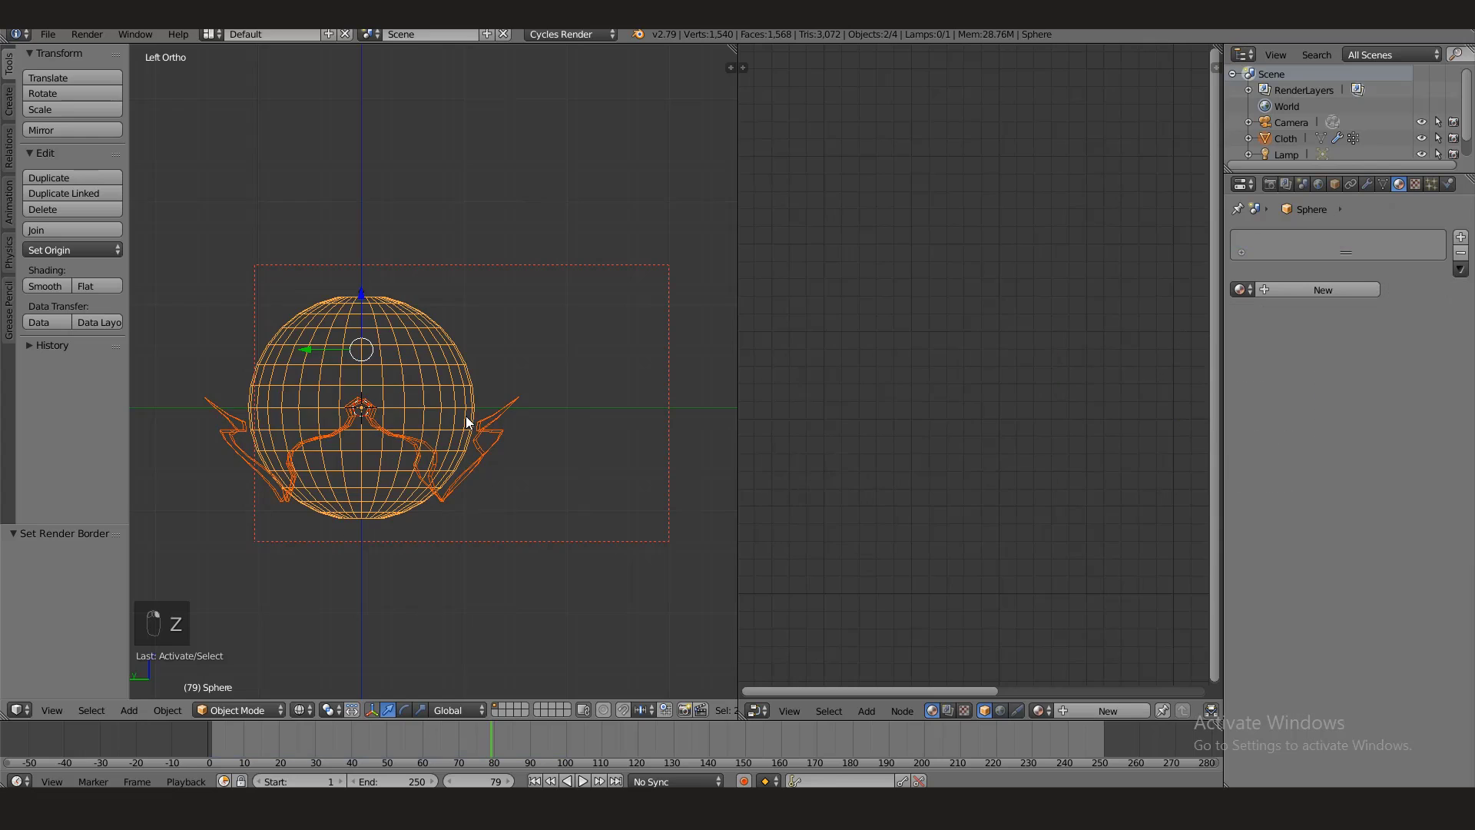
- Try moving the sphere and the cloth, cancel both moves, and reselect only the cloth
{"action": "key", "text": "g"}
{"action": "right_click", "coordinate": [478, 451]}
{"action": "key", "text": "z"}
{"action": "right_click", "coordinate": [487, 460]}
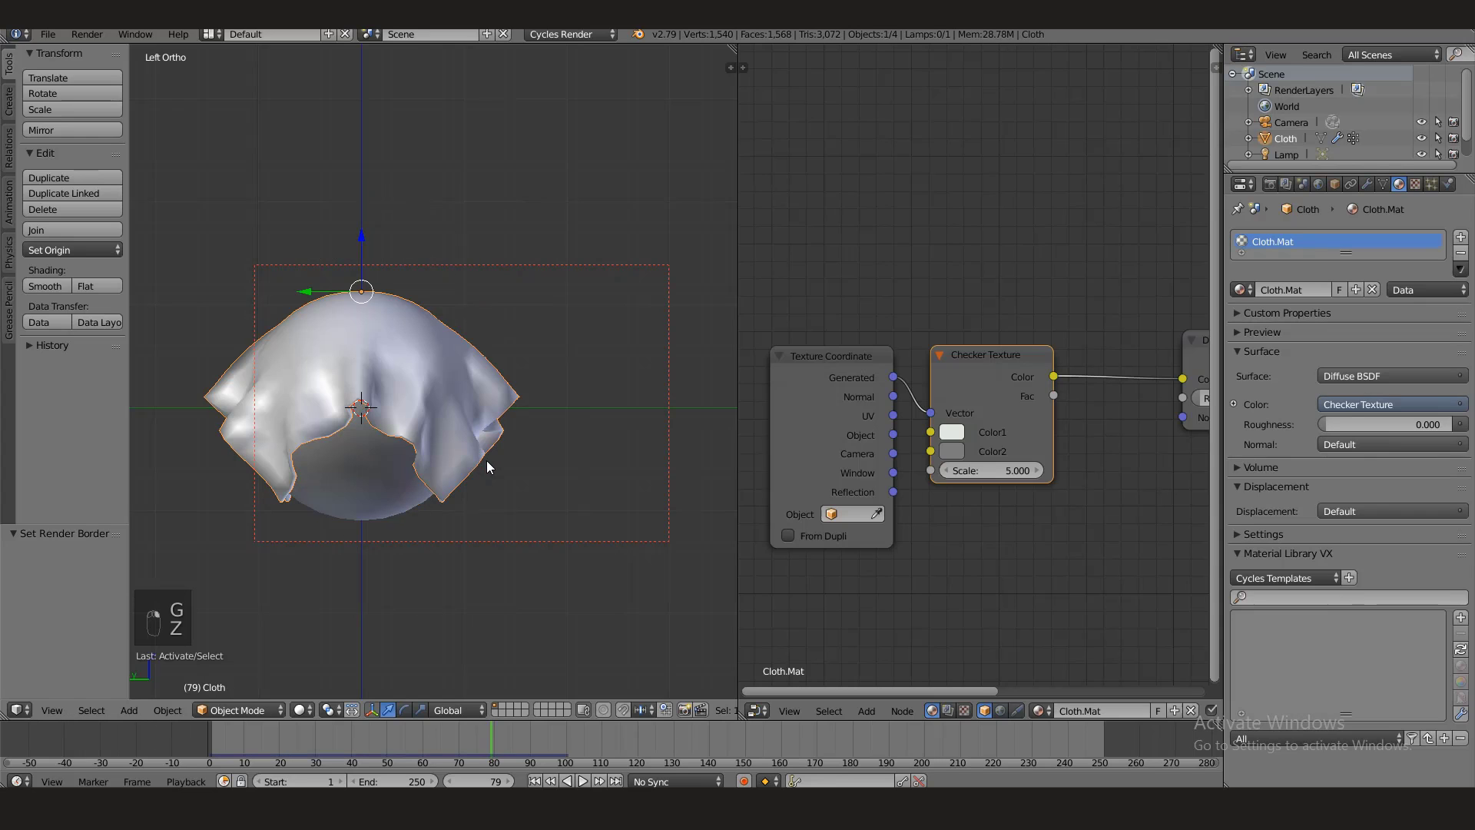
{"action": "key", "text": "g"}
{"action": "right_click", "coordinate": [434, 421]}
{"action": "right_click", "coordinate": [457, 414]}
{"action": "right_click", "coordinate": [458, 415]}
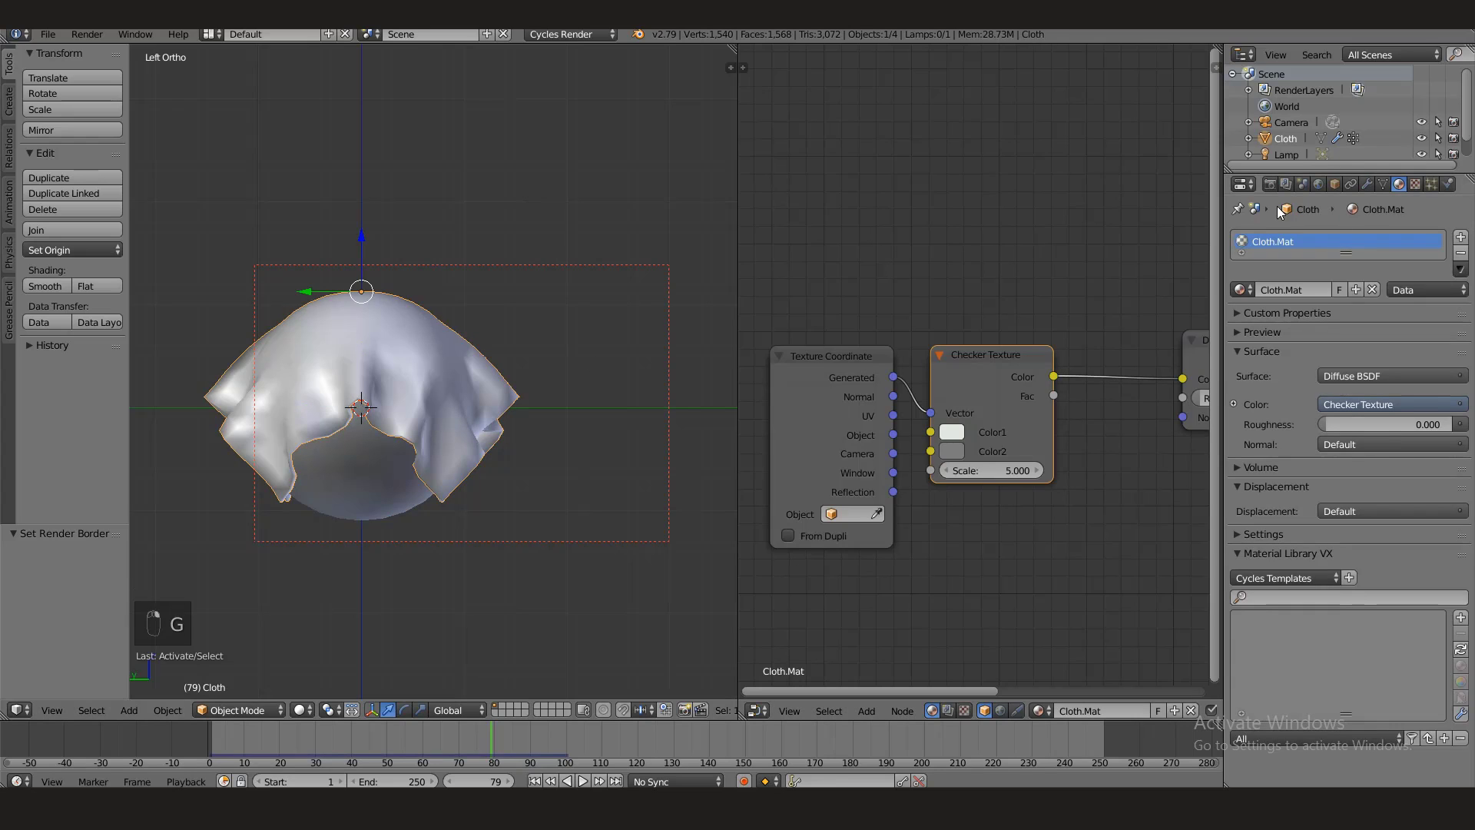
- Play the cloth simulation with the modifier stack shown and return to frame 41
{"action": "left_click", "coordinate": [1367, 184]}
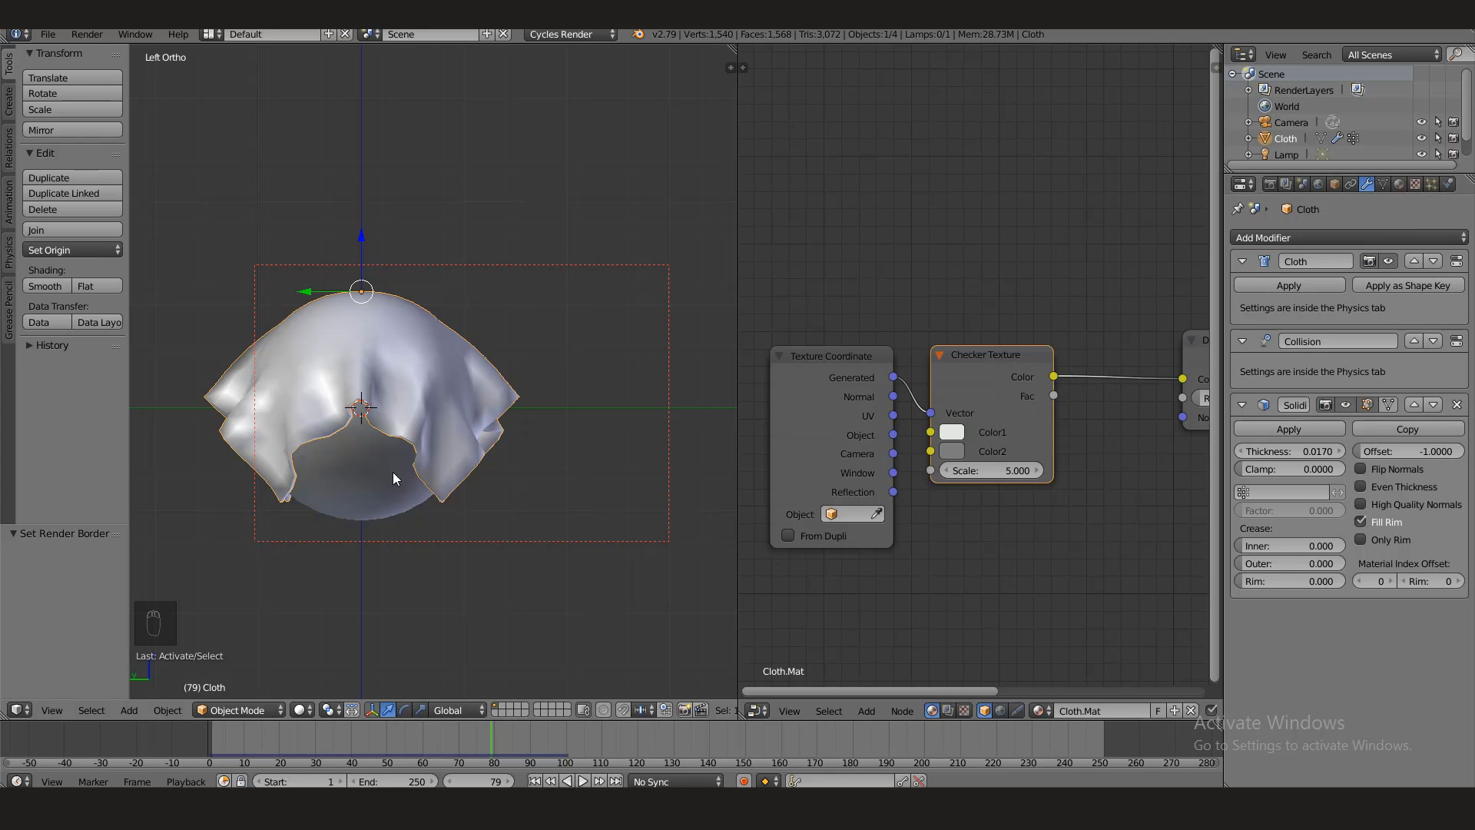
{"action": "key", "text": "alt+a"}
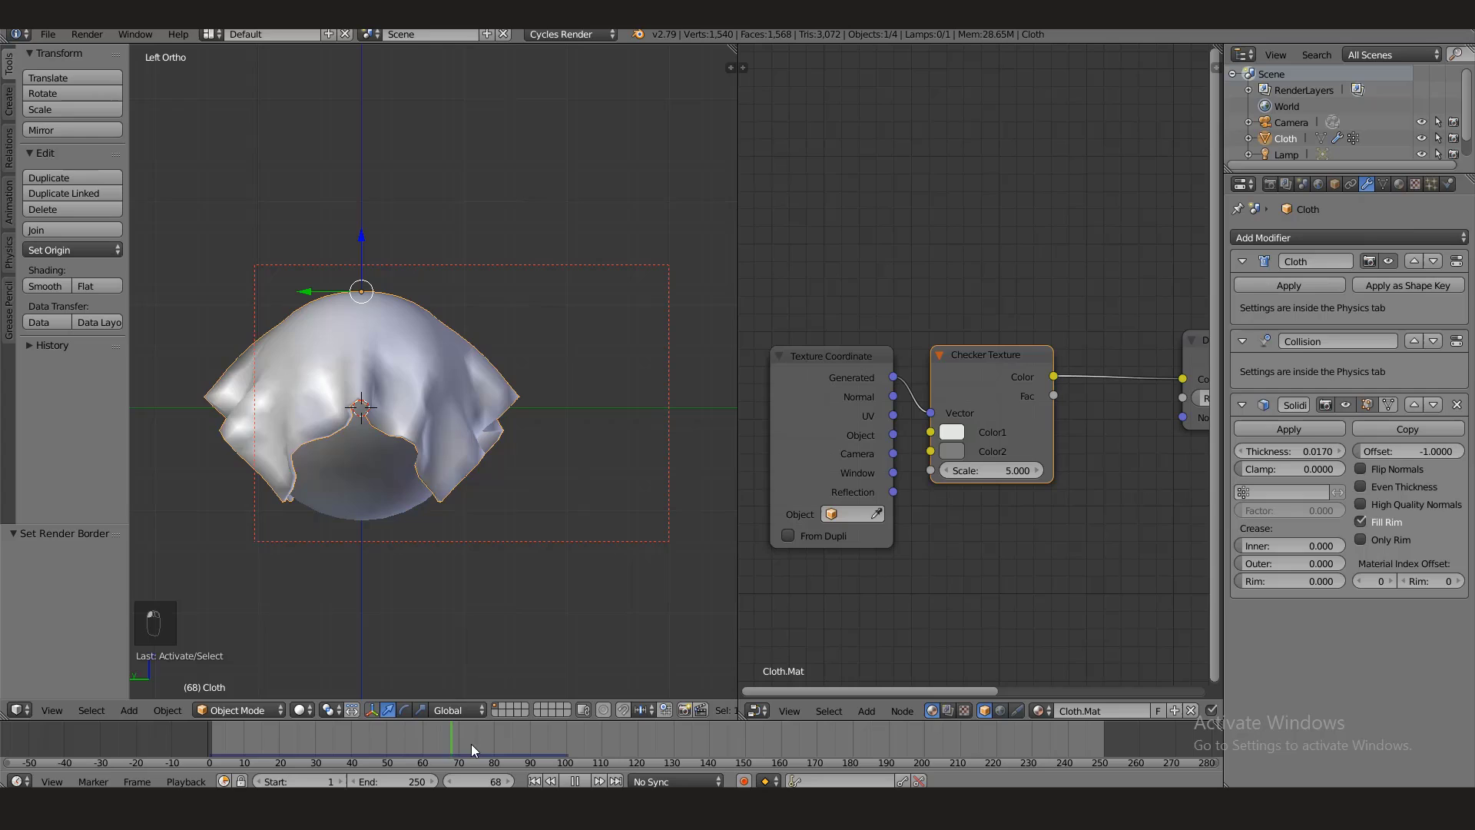
{"action": "left_click_drag", "start_coordinate": [472, 744], "coordinate": [344, 726]}
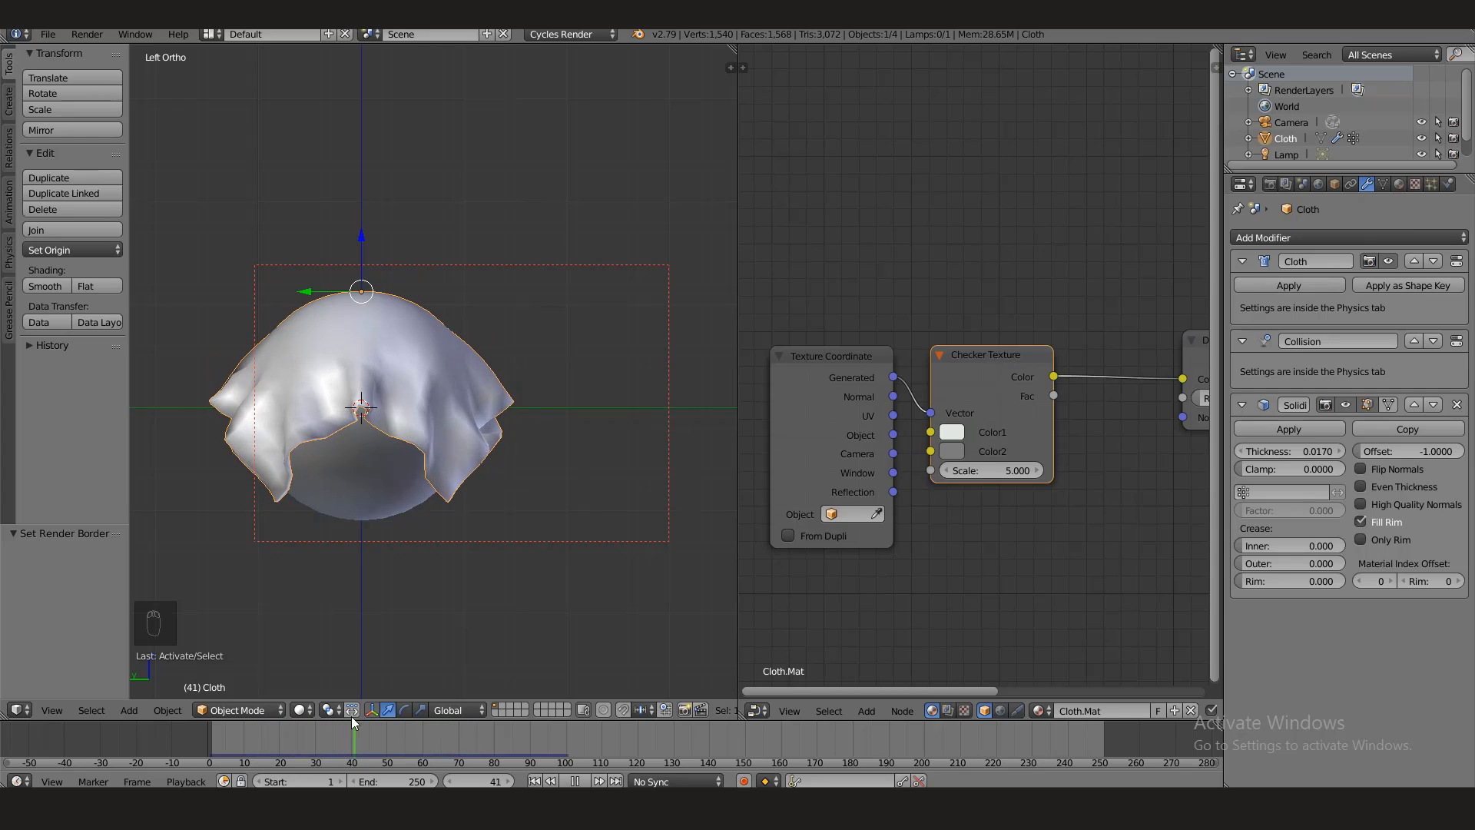
{"action": "key", "text": "shift+a"}
- Add a plane, lower it beneath the sphere and enlarge it to scale 1.450
{"action": "left_click", "coordinate": [478, 517]}
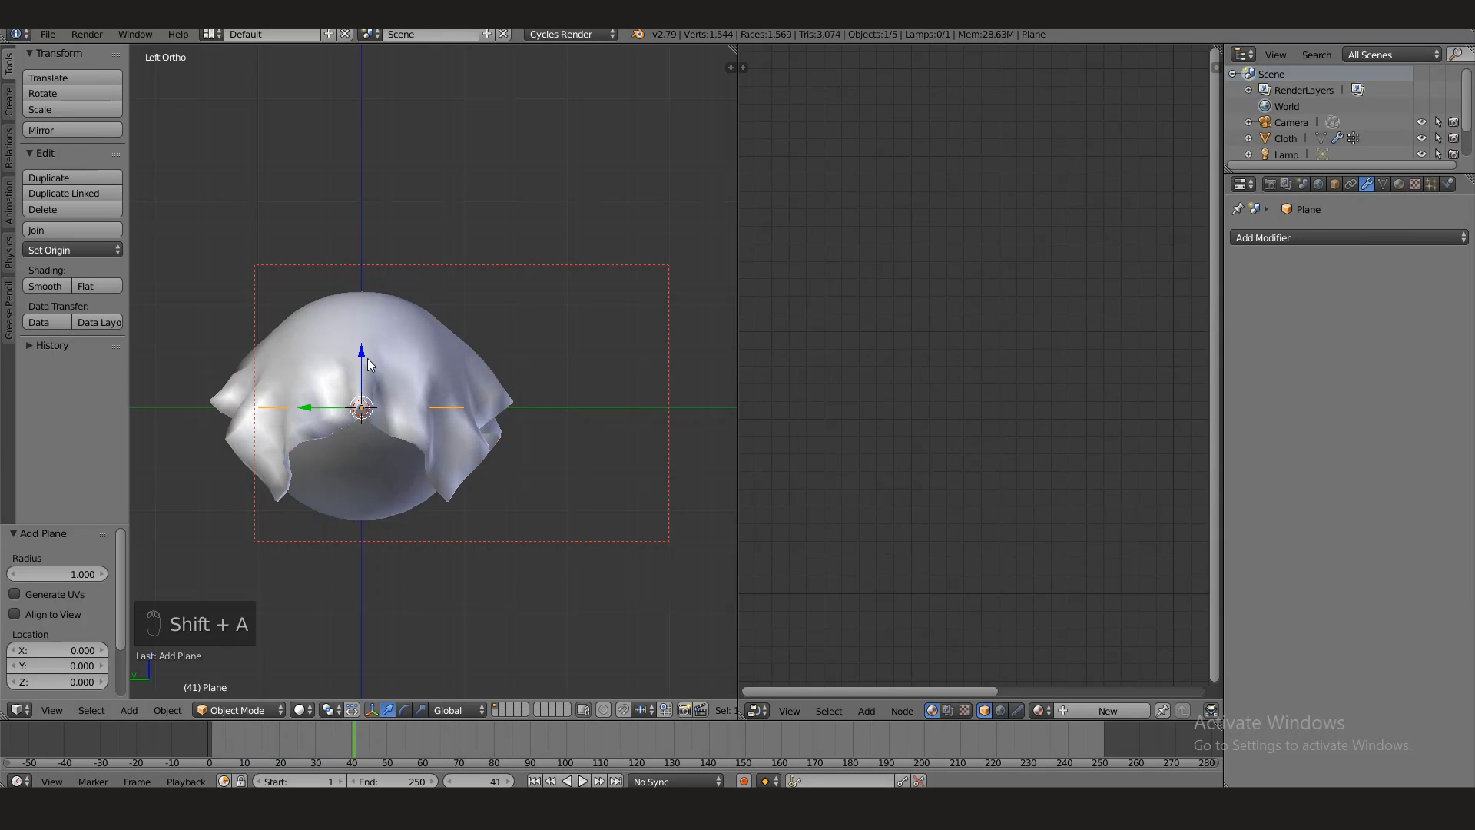
{"action": "left_click_drag", "start_coordinate": [367, 358], "coordinate": [371, 471]}
{"action": "key", "text": "s"}
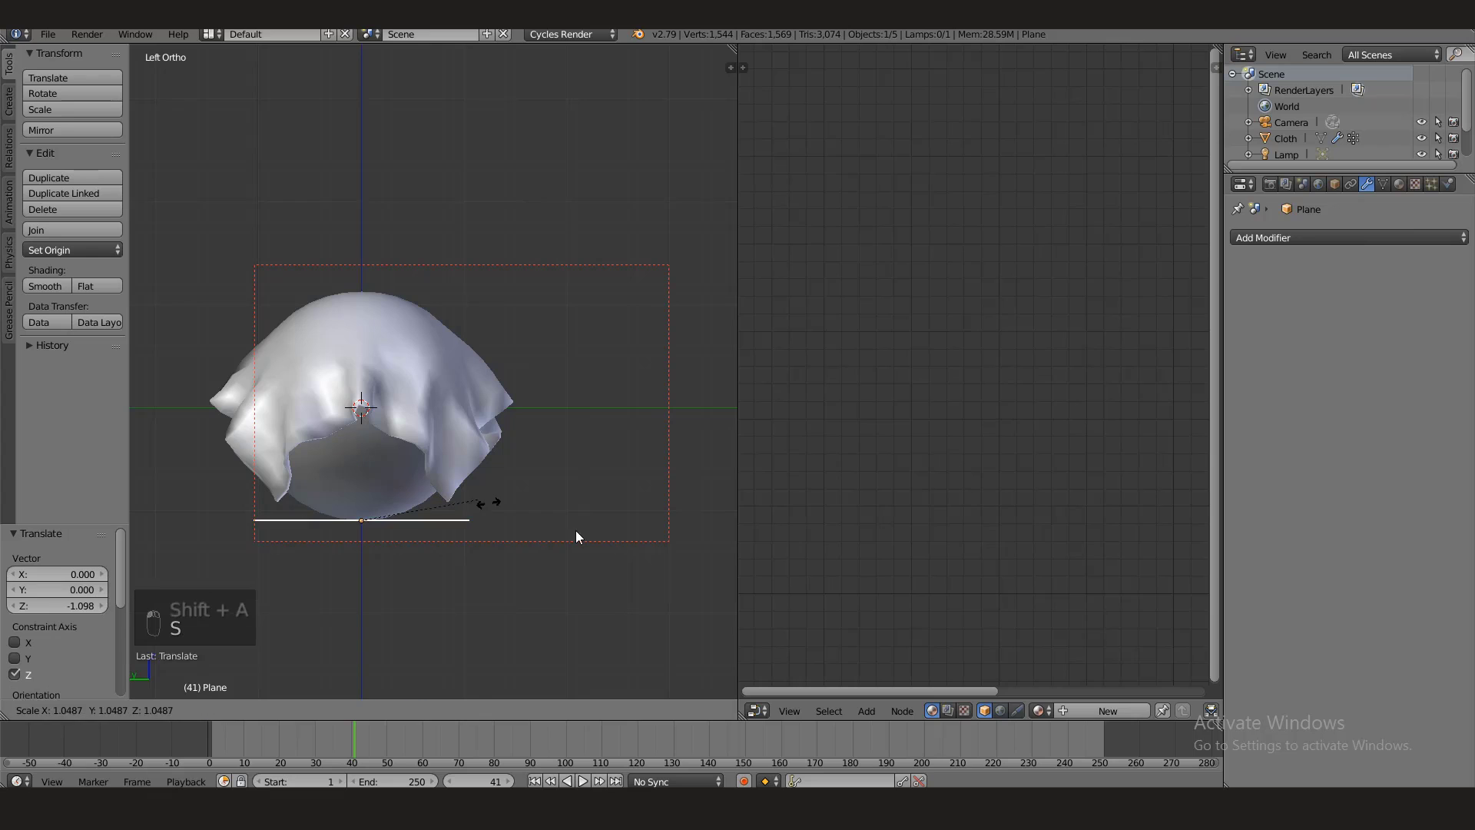
{"action": "left_click", "coordinate": [610, 543]}
{"action": "key", "text": "s"}
{"action": "left_click", "coordinate": [571, 524]}
{"action": "middle_click_drag", "start_coordinate": [572, 523], "coordinate": [507, 528]}
{"action": "key", "text": "s"}
{"action": "left_click", "coordinate": [409, 499]}
{"action": "middle_click_drag", "start_coordinate": [409, 499], "coordinate": [324, 688]}
- Switch the viewport to rendered preview and orbit to a low angle
{"action": "left_click", "coordinate": [301, 712]}
{"action": "left_click", "coordinate": [338, 628]}
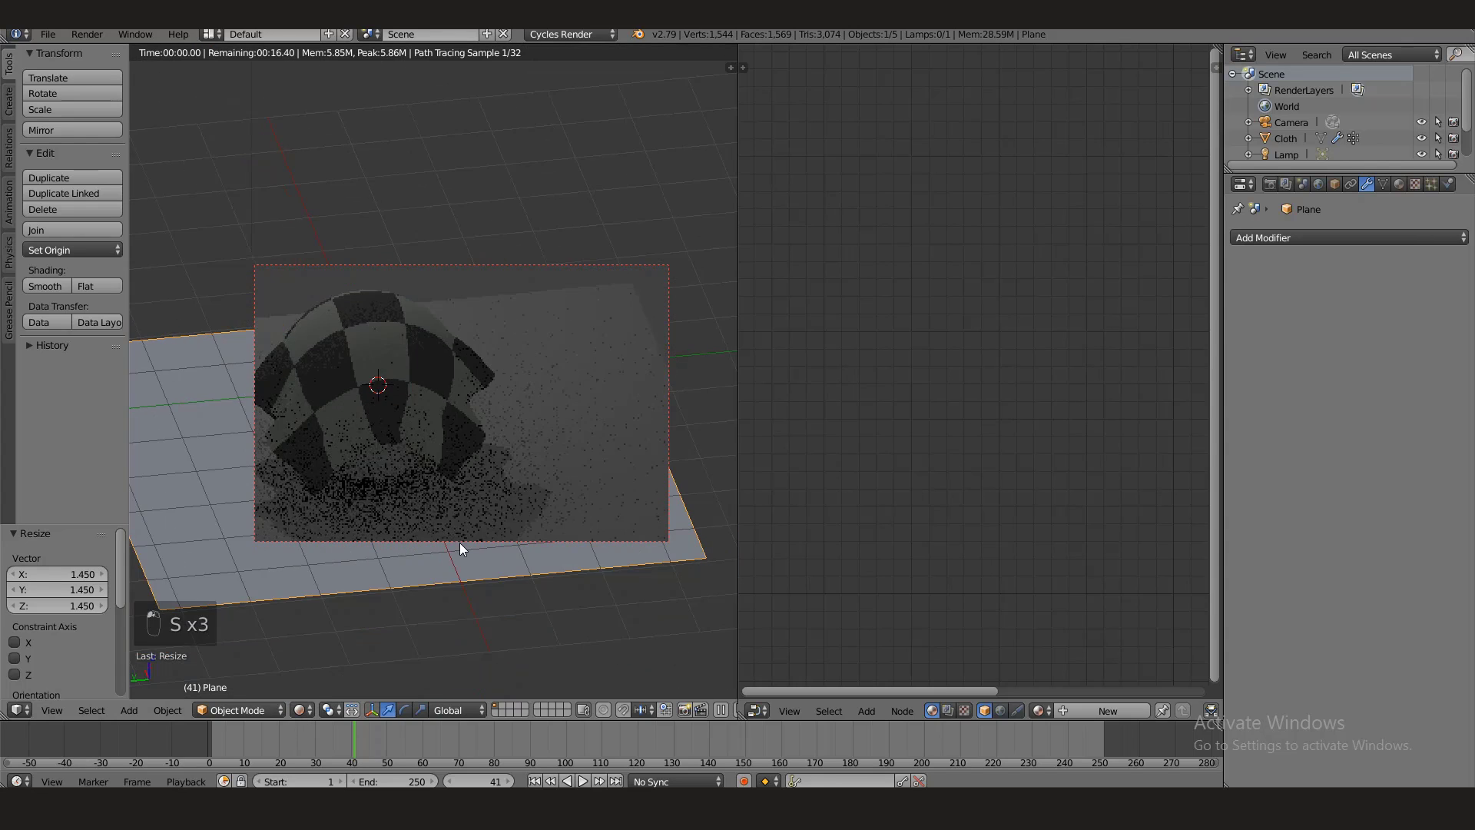
{"action": "mouse_move", "coordinate": [460, 543]}
{"action": "middle_mouse_down"}
{"action": "mouse_move", "coordinate": [430, 508]}
{"action": "mouse_move", "coordinate": [455, 463]}
{"action": "middle_mouse_up"}
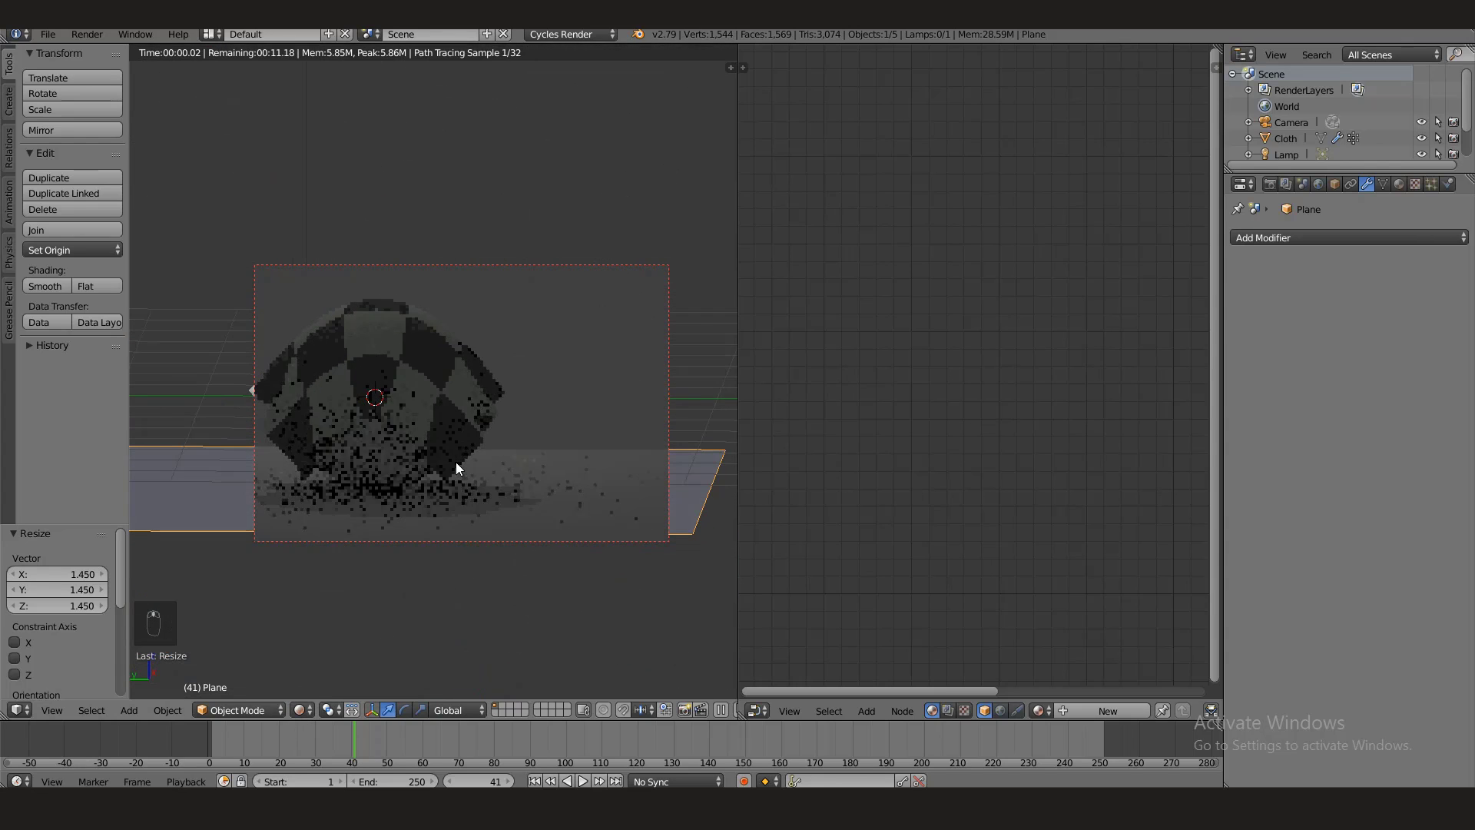
- Give the sphere a new material, Material.001, and return to the rendered preview
{"action": "key", "text": "z"}
{"action": "right_click", "coordinate": [403, 473]}
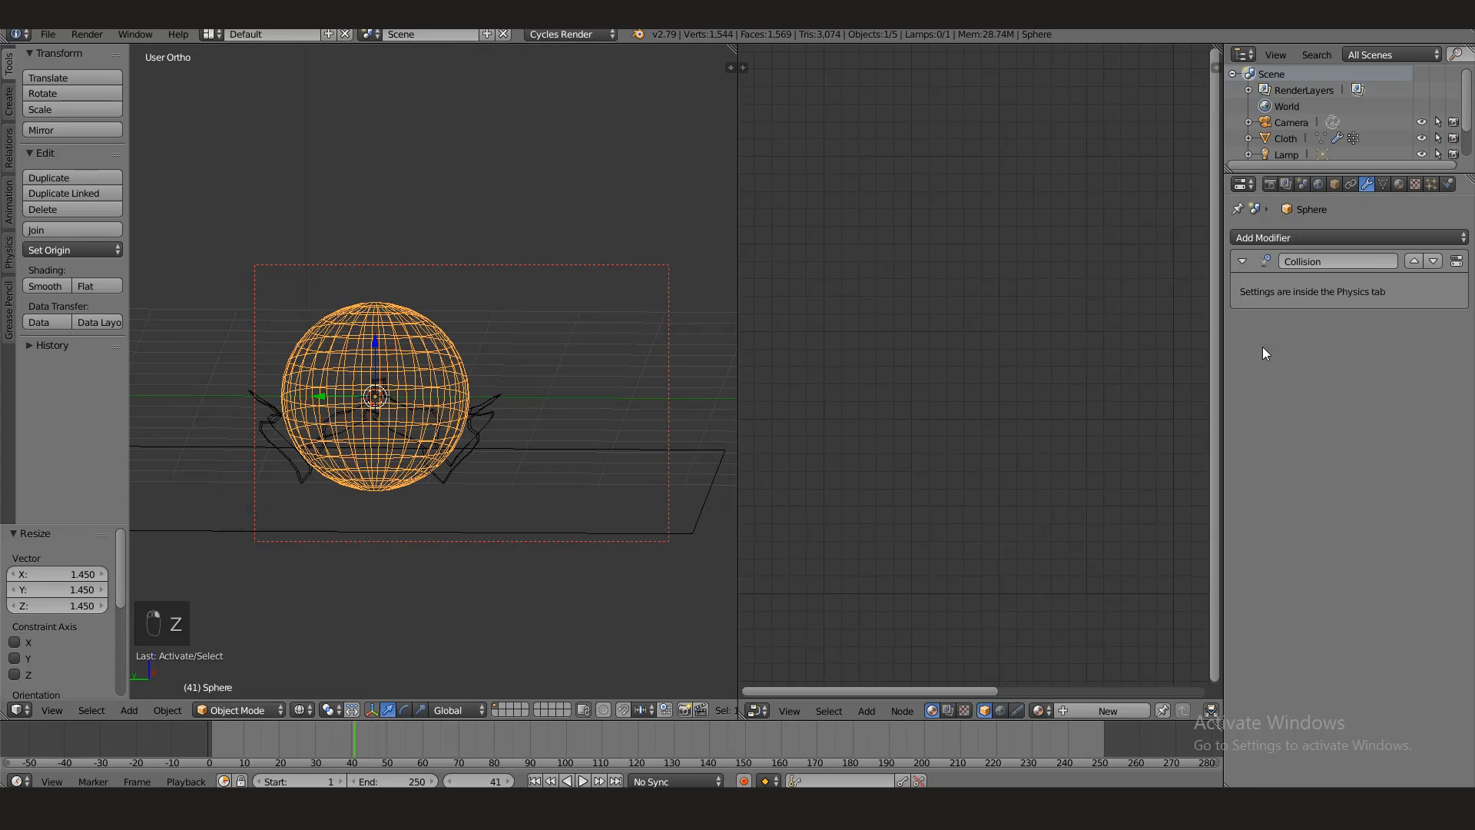
{"action": "left_click", "coordinate": [1399, 184]}
{"action": "left_click", "coordinate": [1330, 290]}
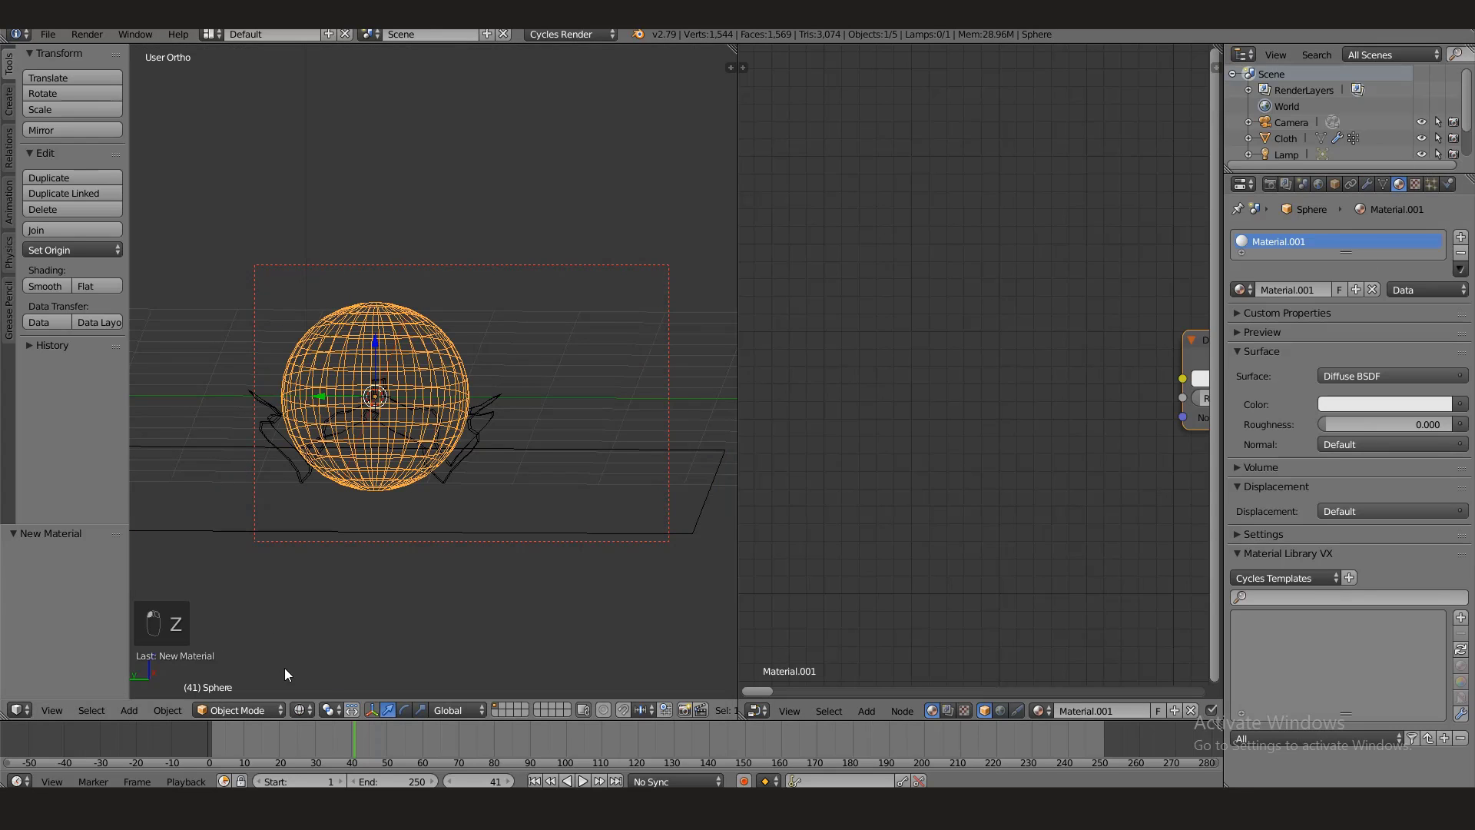
{"action": "left_click", "coordinate": [302, 710]}
{"action": "left_click", "coordinate": [333, 600]}
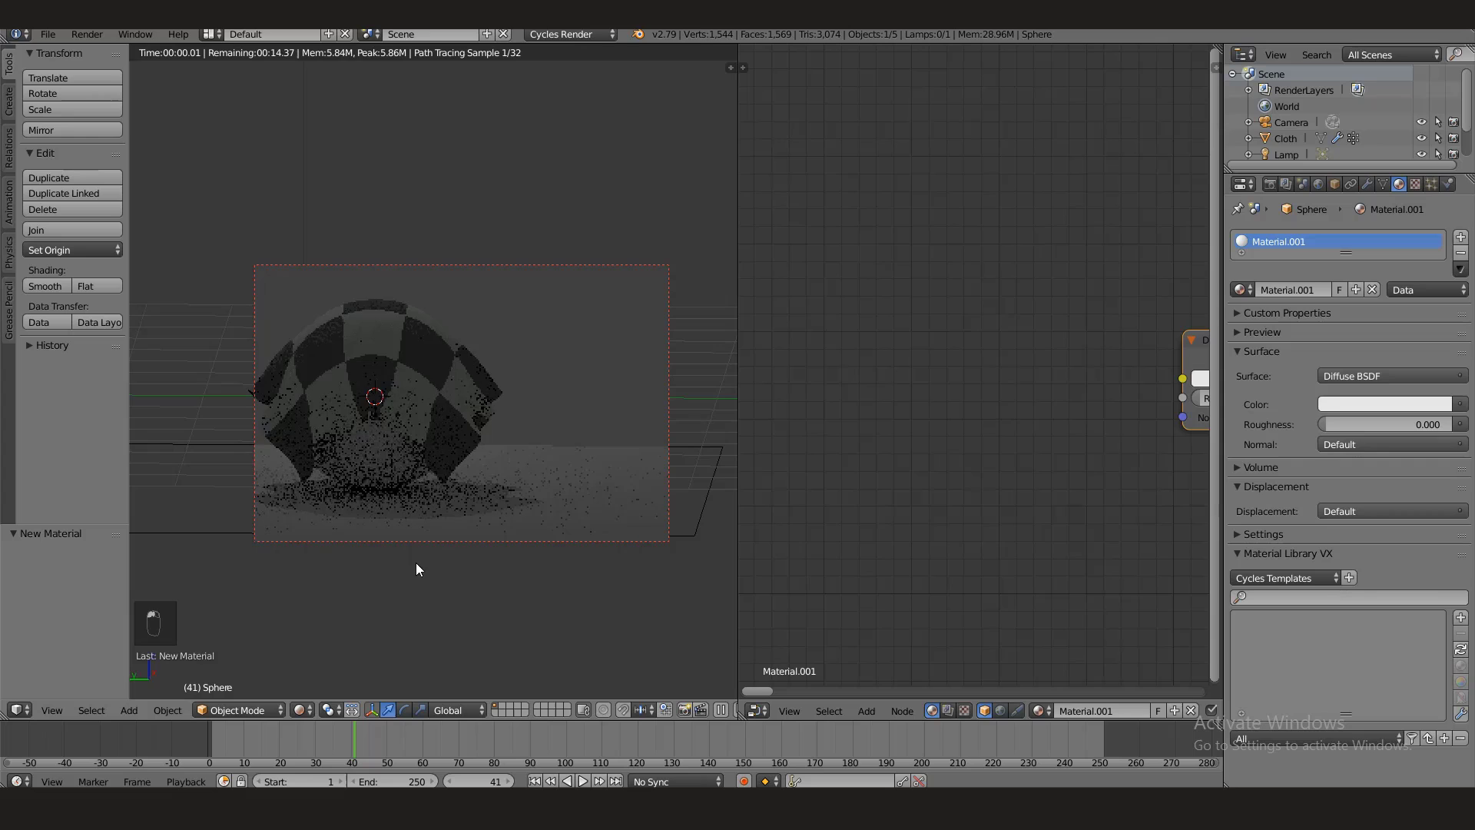
- Add a spot lamp, place it above the scene and rotate it 28.7°
{"action": "key", "text": "shift+a"}
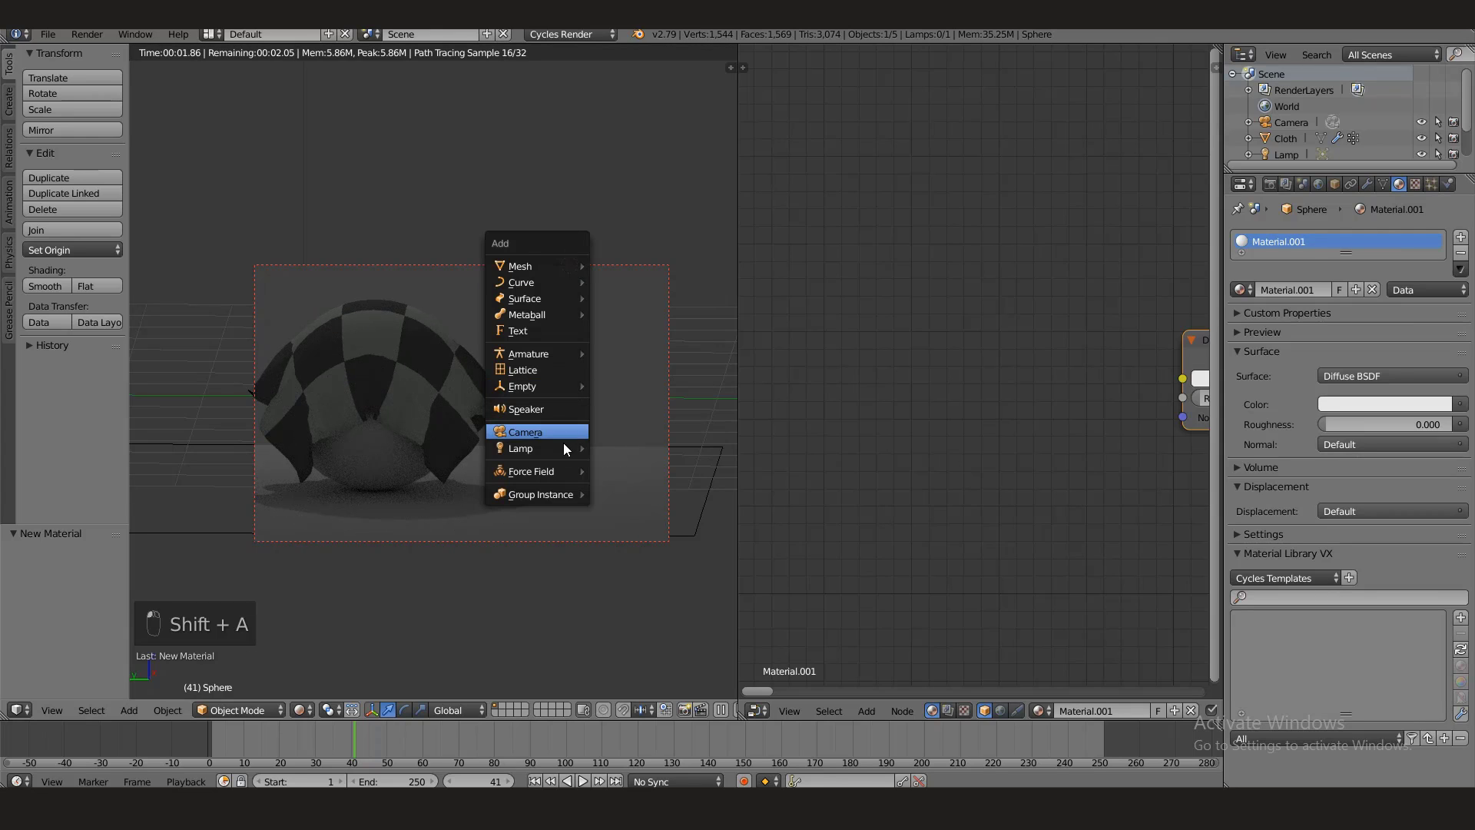
{"action": "mouse_move", "coordinate": [569, 448]}
{"action": "left_click", "coordinate": [636, 481]}
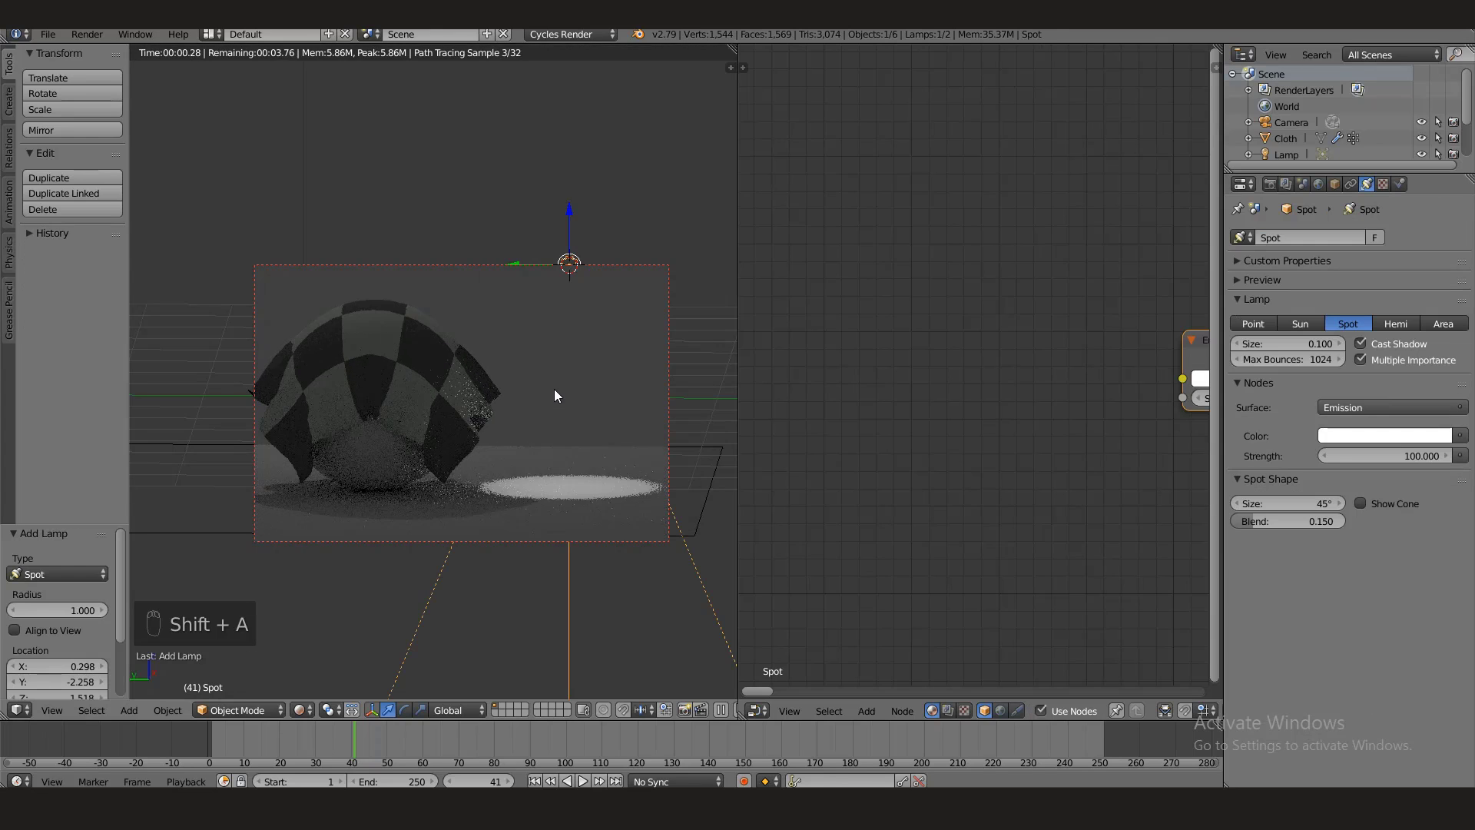
{"action": "key", "text": "g"}
{"action": "left_click", "coordinate": [586, 233]}
{"action": "key", "text": "r"}
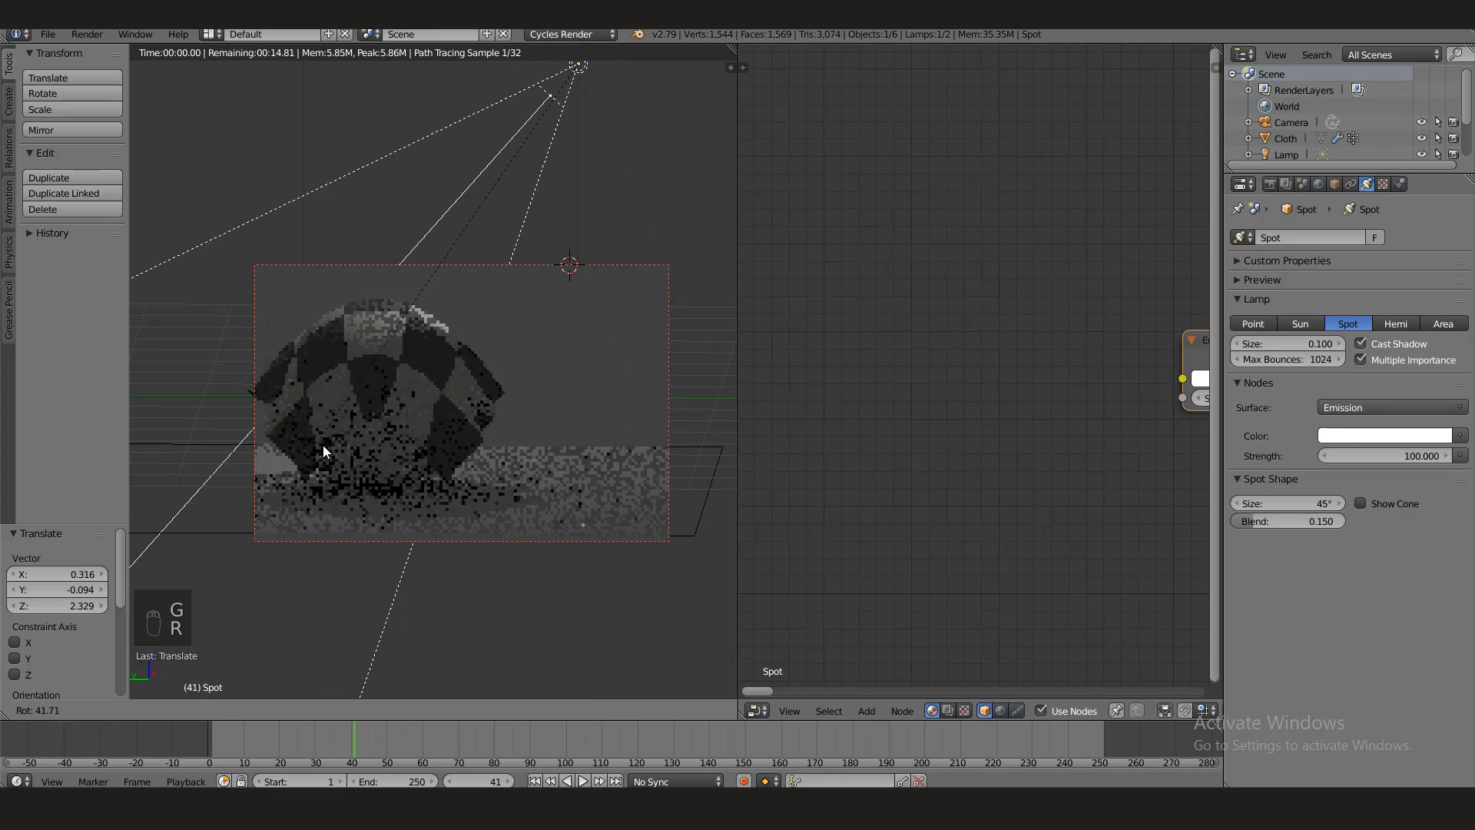
{"action": "left_click", "coordinate": [476, 507]}
{"action": "key", "text": "s"}
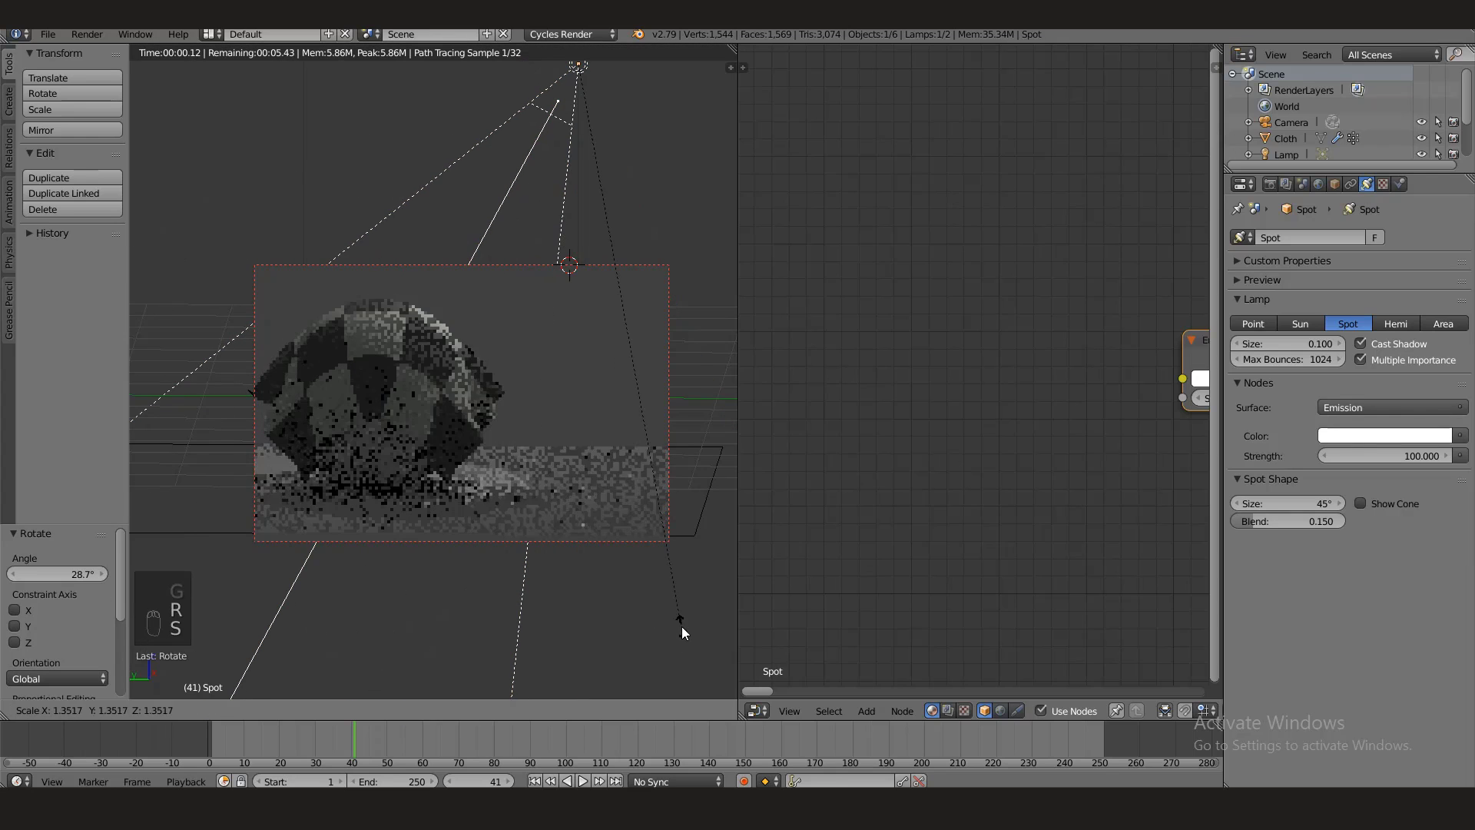
{"action": "right_click", "coordinate": [681, 626]}
- Raise the lamp strength to 130.1 and settle on the Area lamp type
{"action": "left_click_drag", "start_coordinate": [1383, 456], "coordinate": [1407, 456]}
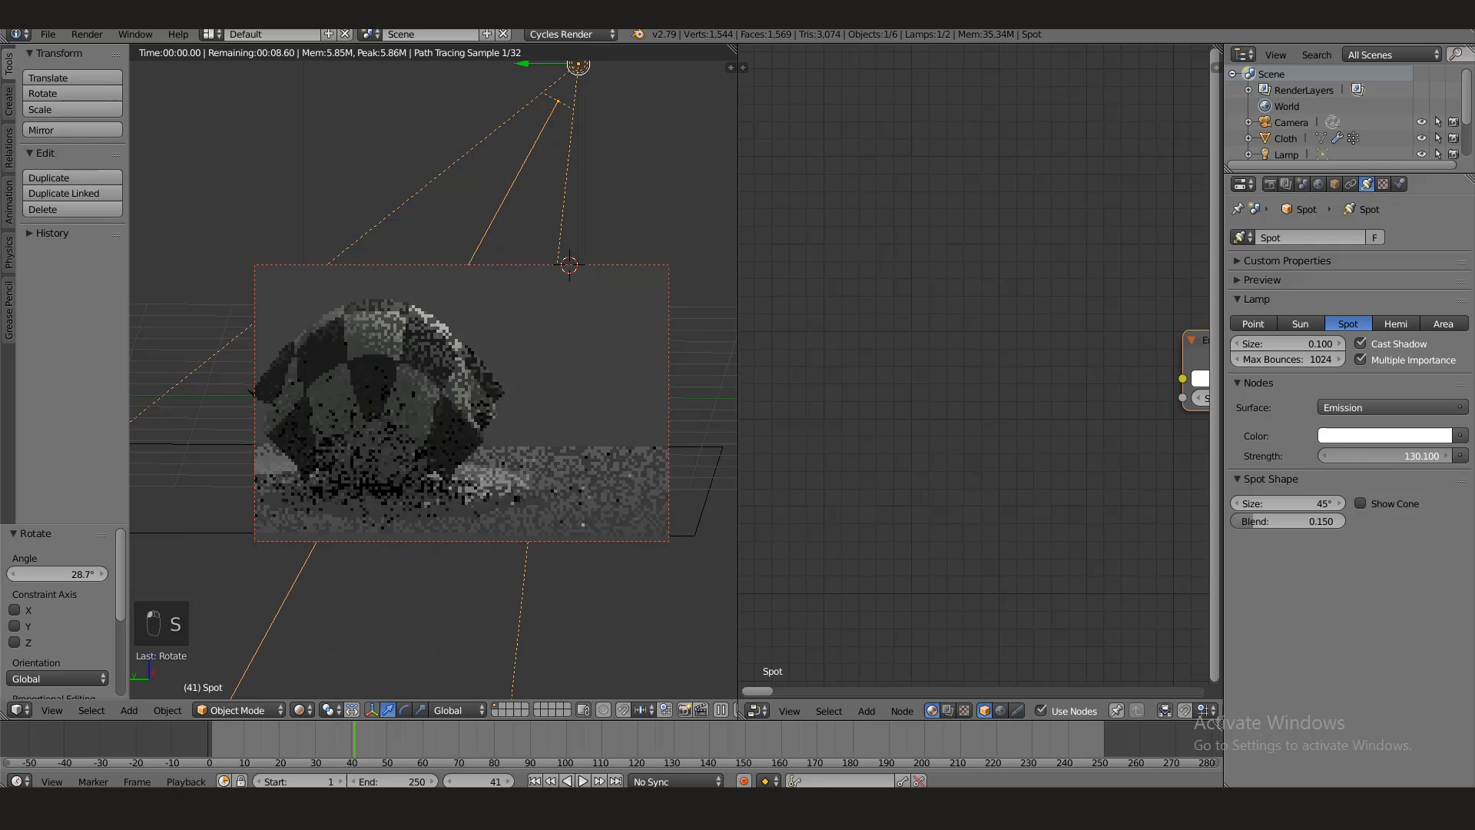
{"action": "left_click", "coordinate": [1298, 318]}
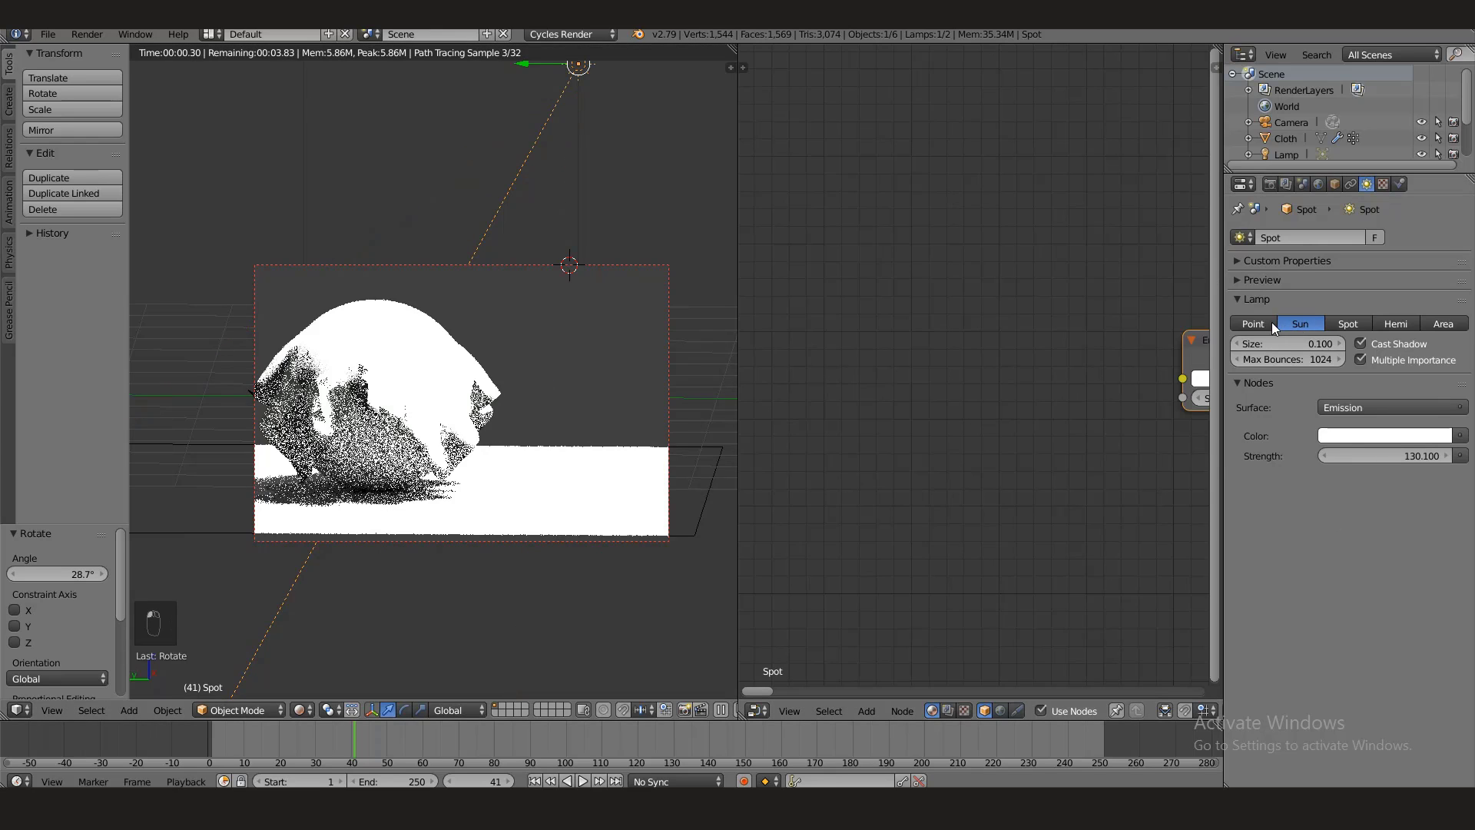
{"action": "left_click", "coordinate": [1349, 326]}
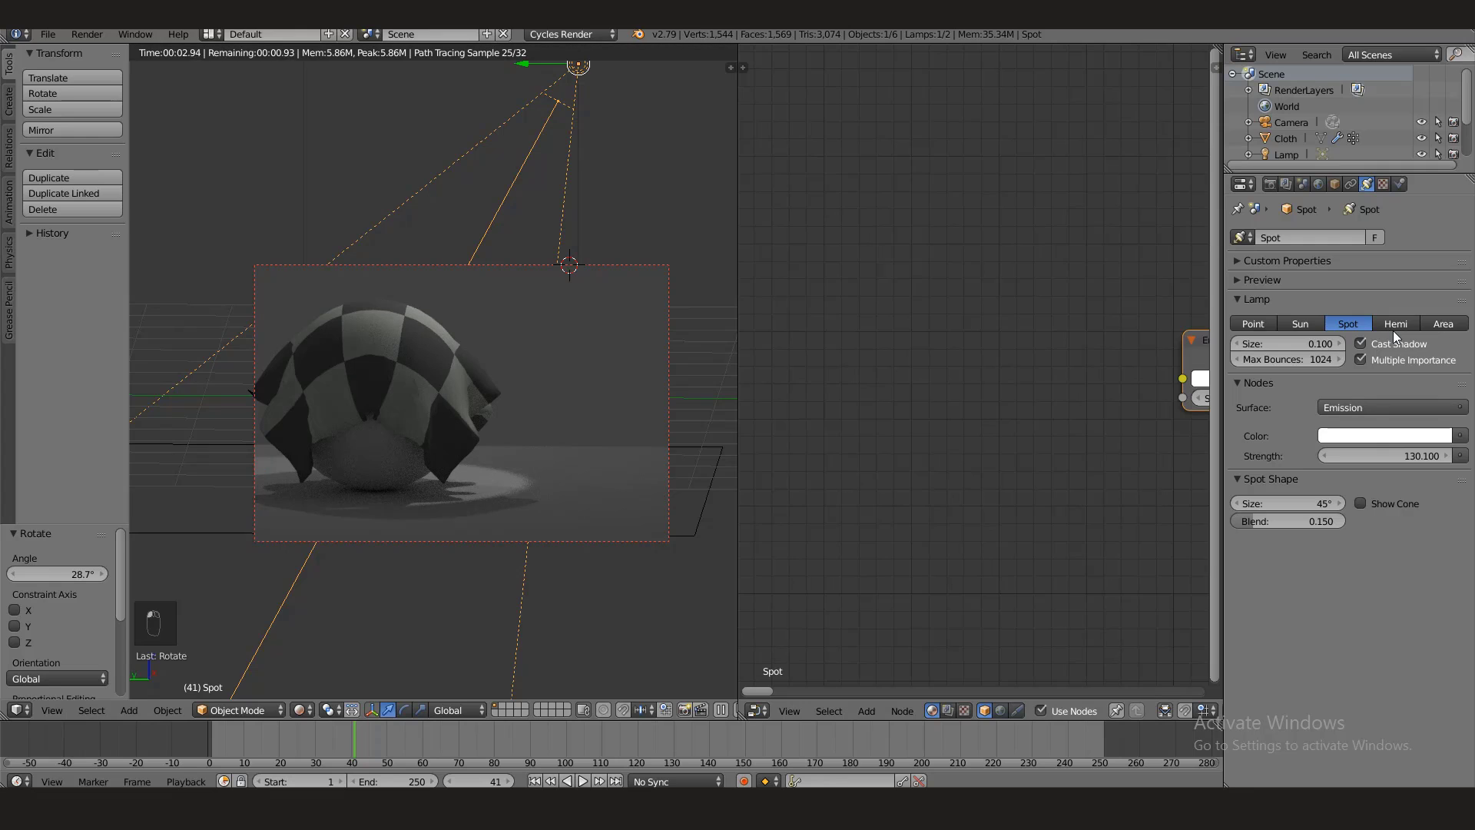
{"action": "left_click", "coordinate": [1394, 326]}
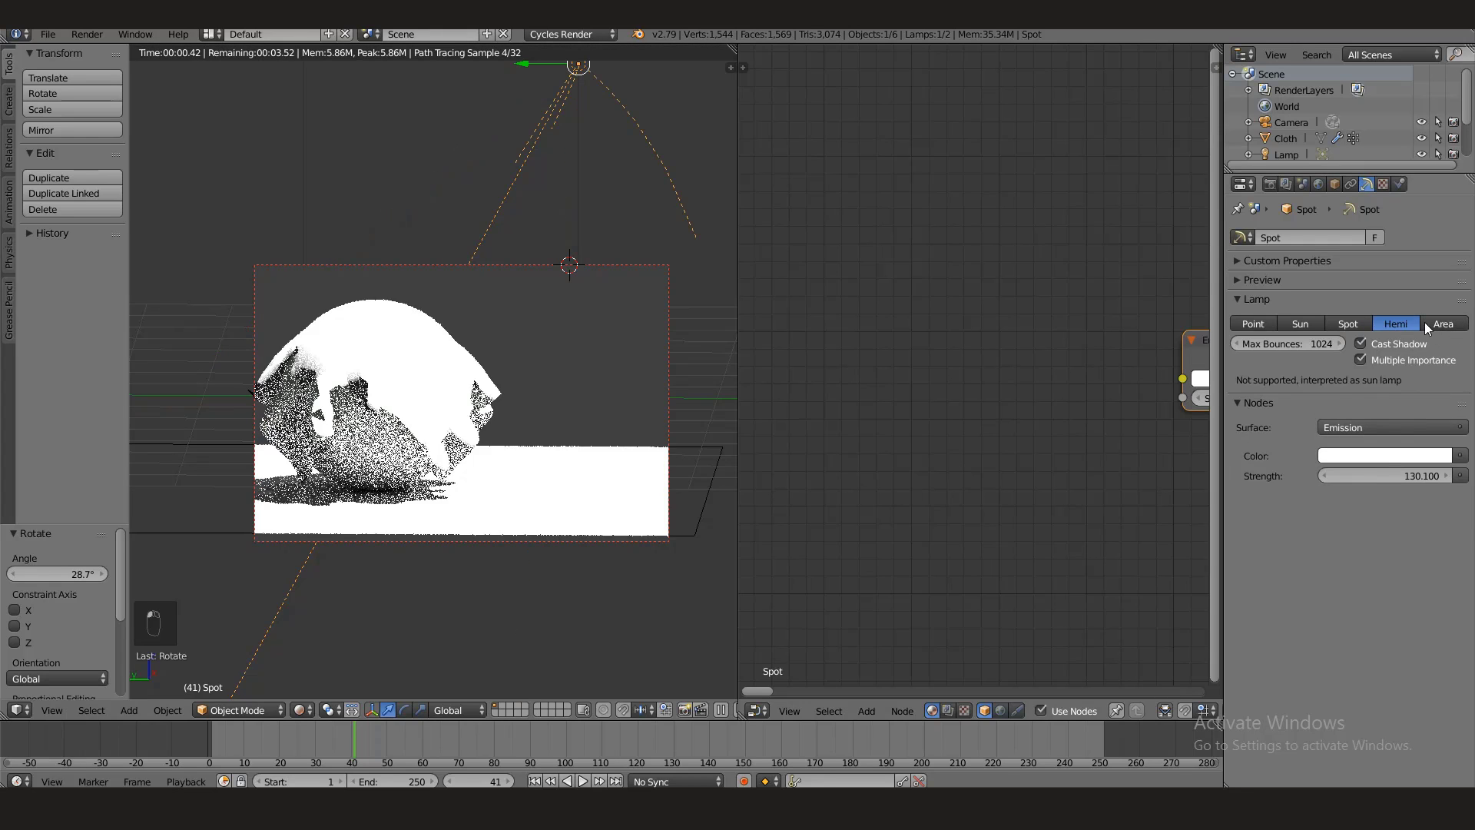
{"action": "left_click", "coordinate": [1427, 326]}
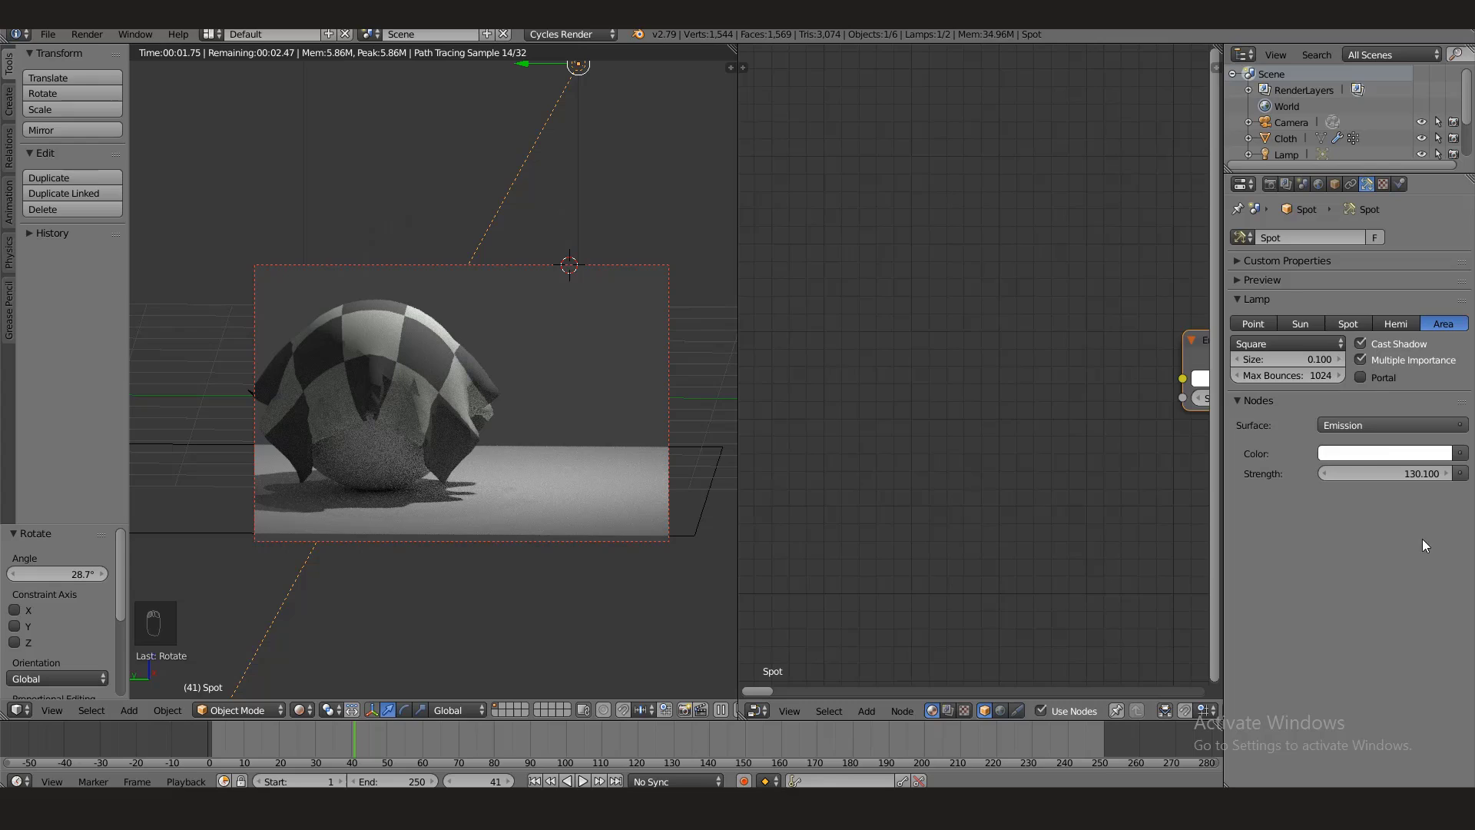
- Tint the lamp colour to nearly white, then view the draped cloth
{"action": "left_click", "coordinate": [1390, 455]}
{"action": "mouse_move", "coordinate": [1367, 302]}
{"action": "left_mouse_down"}
{"action": "mouse_move", "coordinate": [1342, 303]}
{"action": "mouse_move", "coordinate": [1361, 286]}
{"action": "mouse_move", "coordinate": [1373, 322]}
{"action": "mouse_move", "coordinate": [1401, 309]}
{"action": "mouse_move", "coordinate": [1410, 265]}
{"action": "mouse_move", "coordinate": [1358, 225]}
{"action": "mouse_move", "coordinate": [1326, 256]}
{"action": "mouse_move", "coordinate": [1369, 281]}
{"action": "left_mouse_up"}
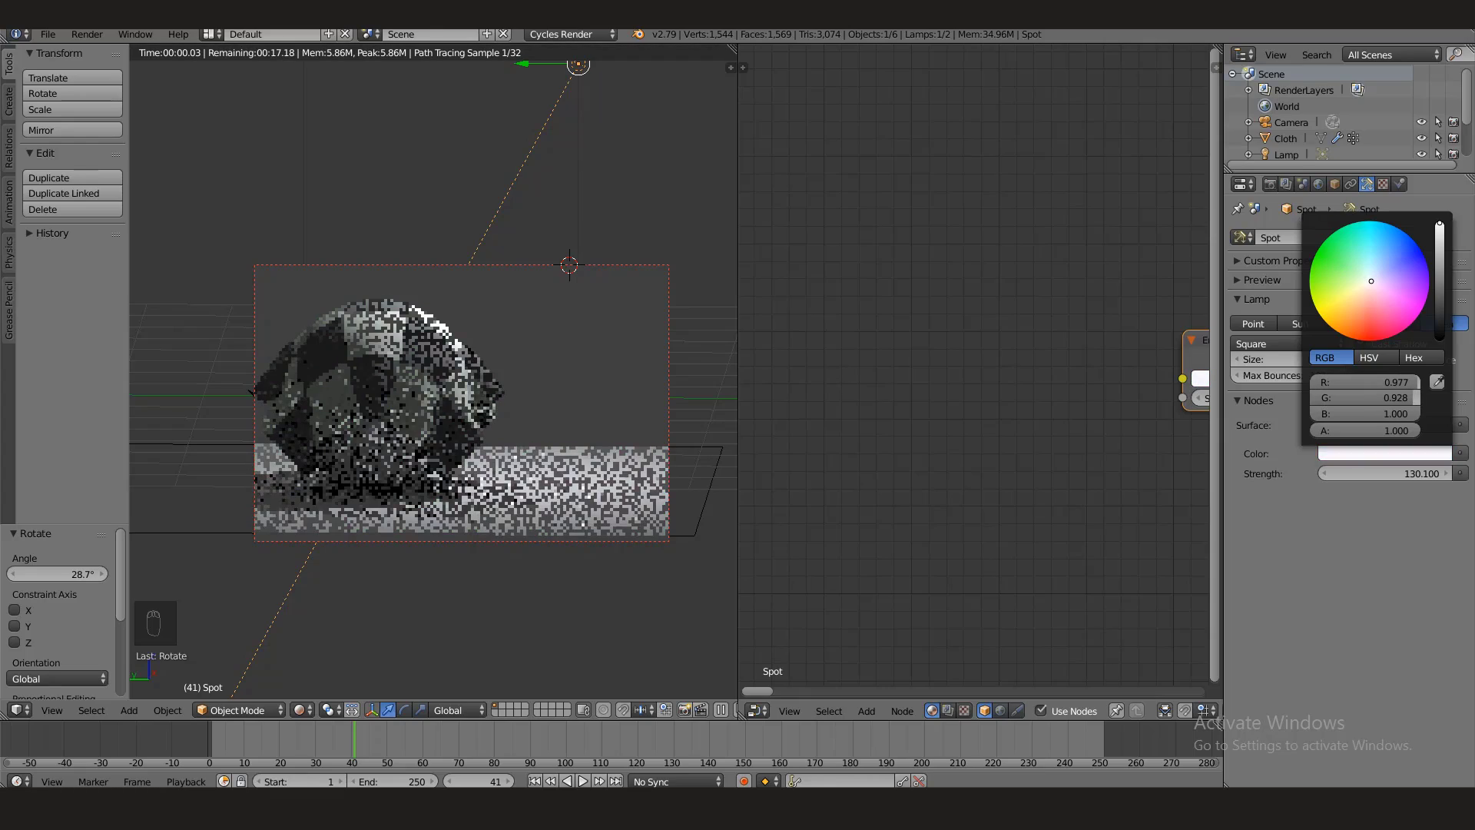
{"action": "middle_click_drag", "start_coordinate": [369, 343], "coordinate": [467, 451]}
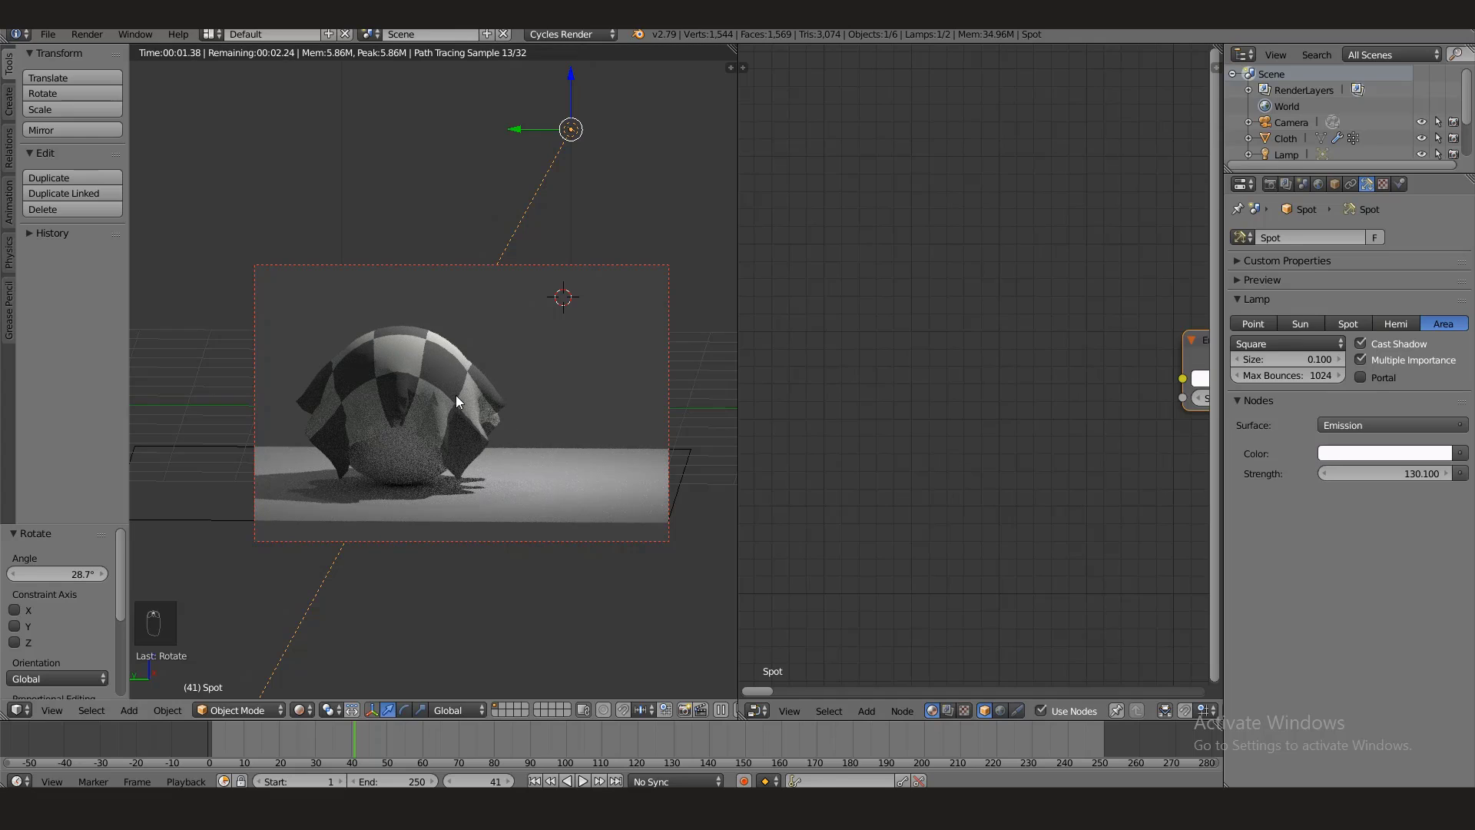
- Select the cloth and bring its Checker Texture node into view in the node editor
{"action": "key", "text": "Home"}
{"action": "right_click", "coordinate": [482, 375]}
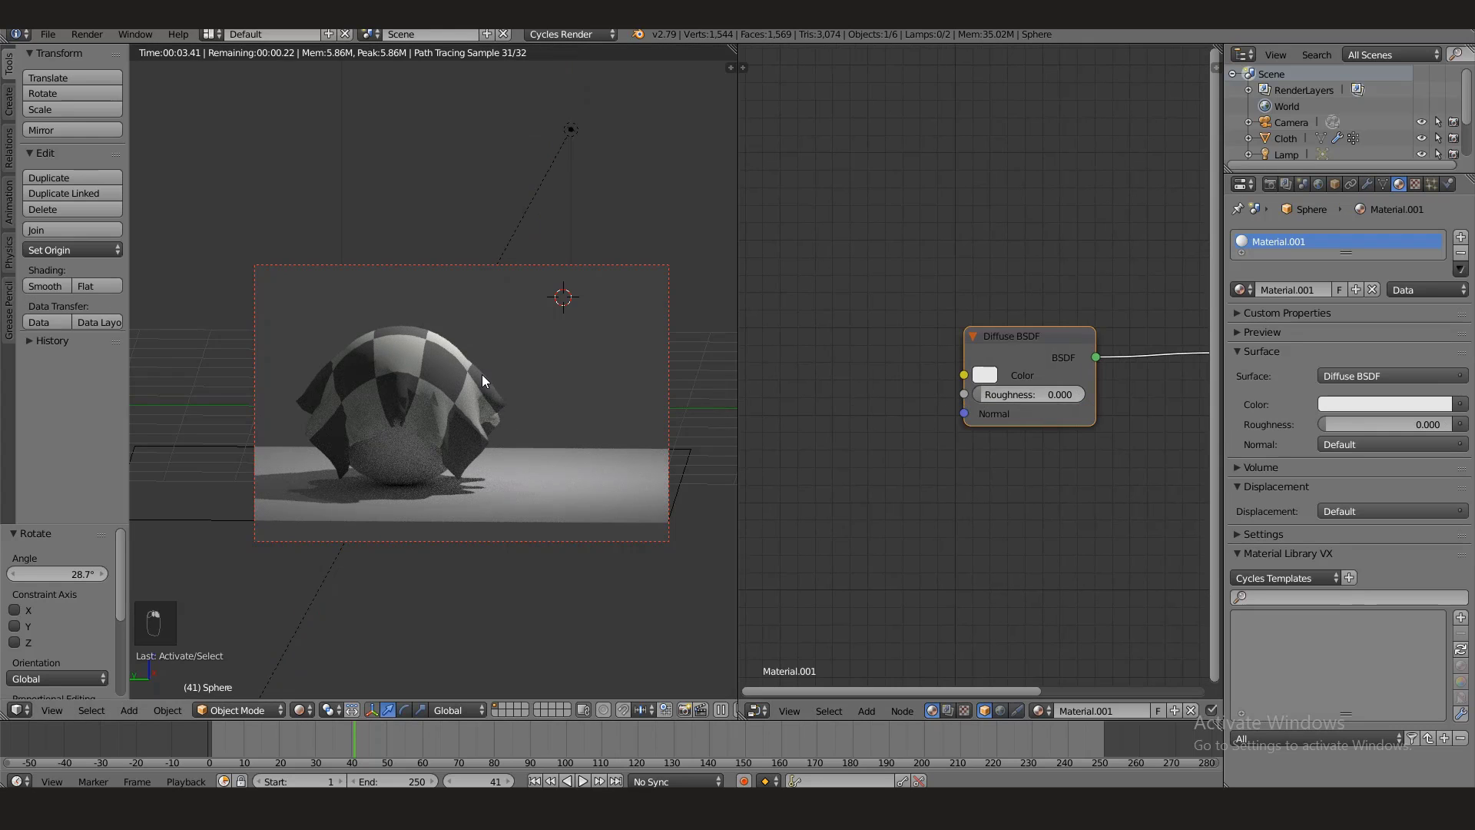
{"action": "key", "text": "Home"}
{"action": "key", "text": "z"}
{"action": "right_click", "coordinate": [477, 466]}
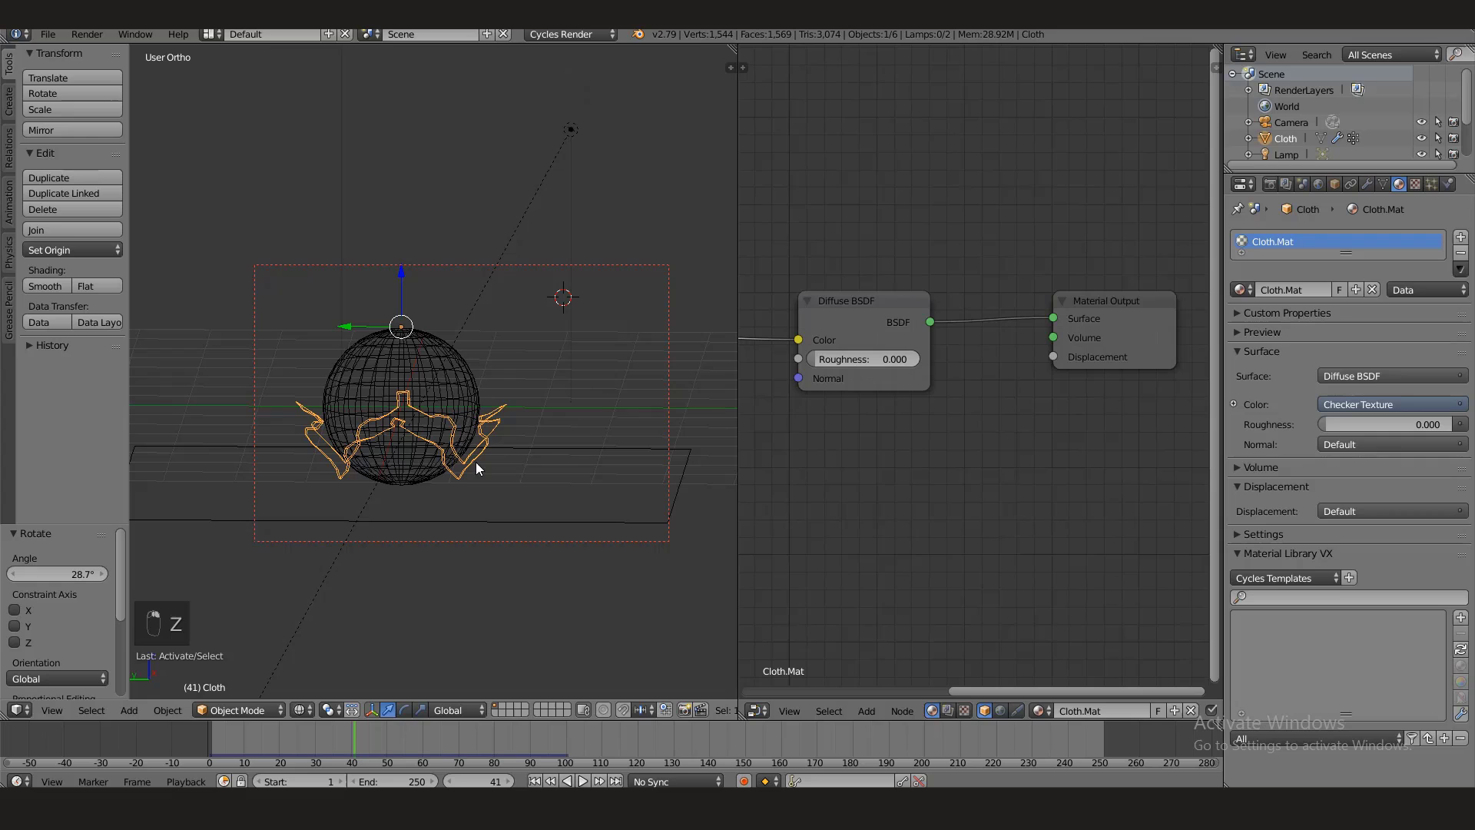
{"action": "scroll", "coordinate": [884, 481], "scroll_direction": "down", "scroll_amount": 1}
{"action": "middle_click_drag", "start_coordinate": [884, 481], "coordinate": [1102, 487]}
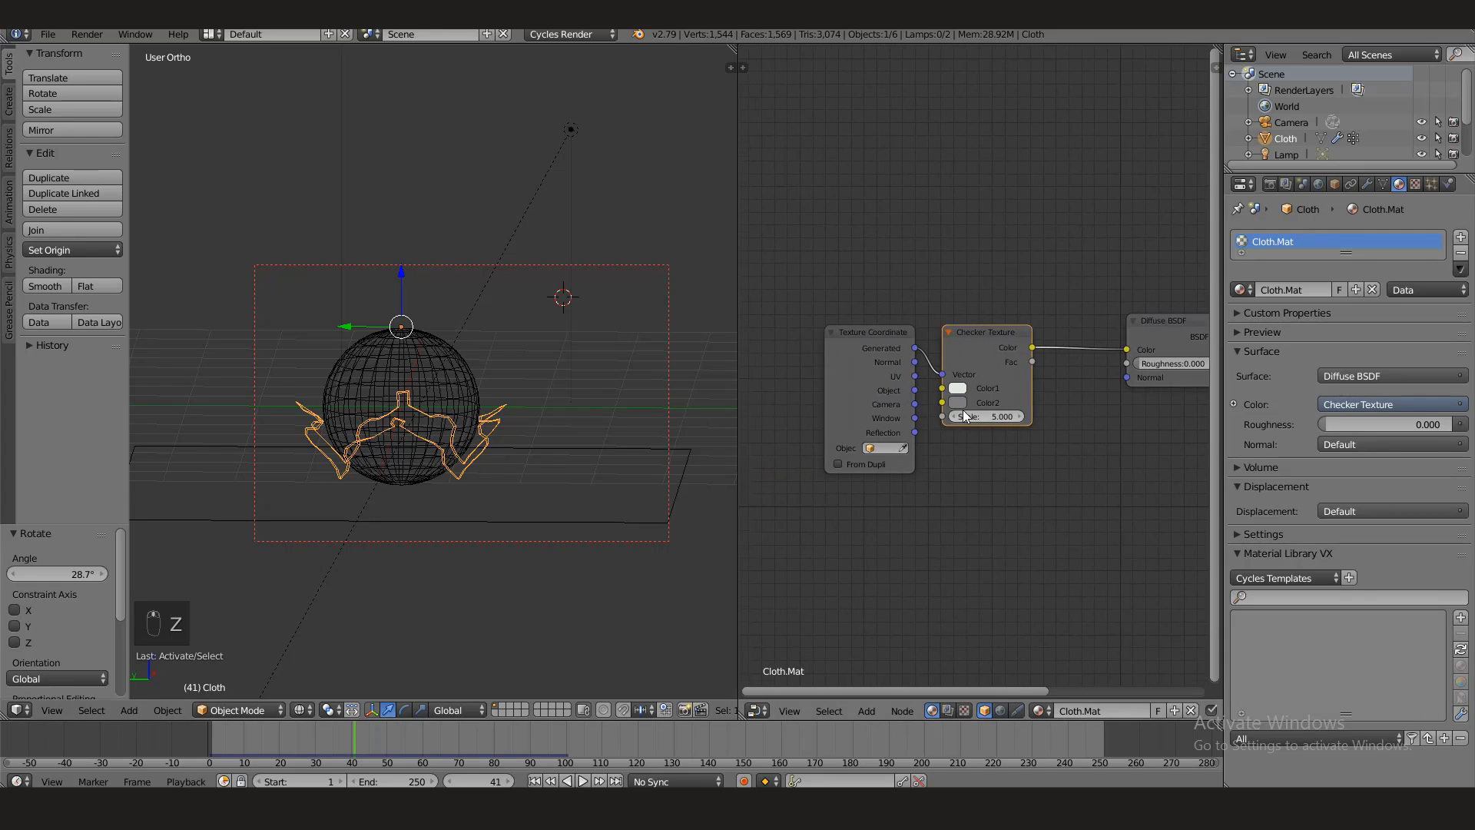
{"action": "scroll", "coordinate": [979, 436], "scroll_direction": "up", "scroll_amount": 1}
- Set the checker scale to 8.1, preview it rendered, and open the cloth's Add Modifier list
{"action": "left_click", "coordinate": [299, 710]}
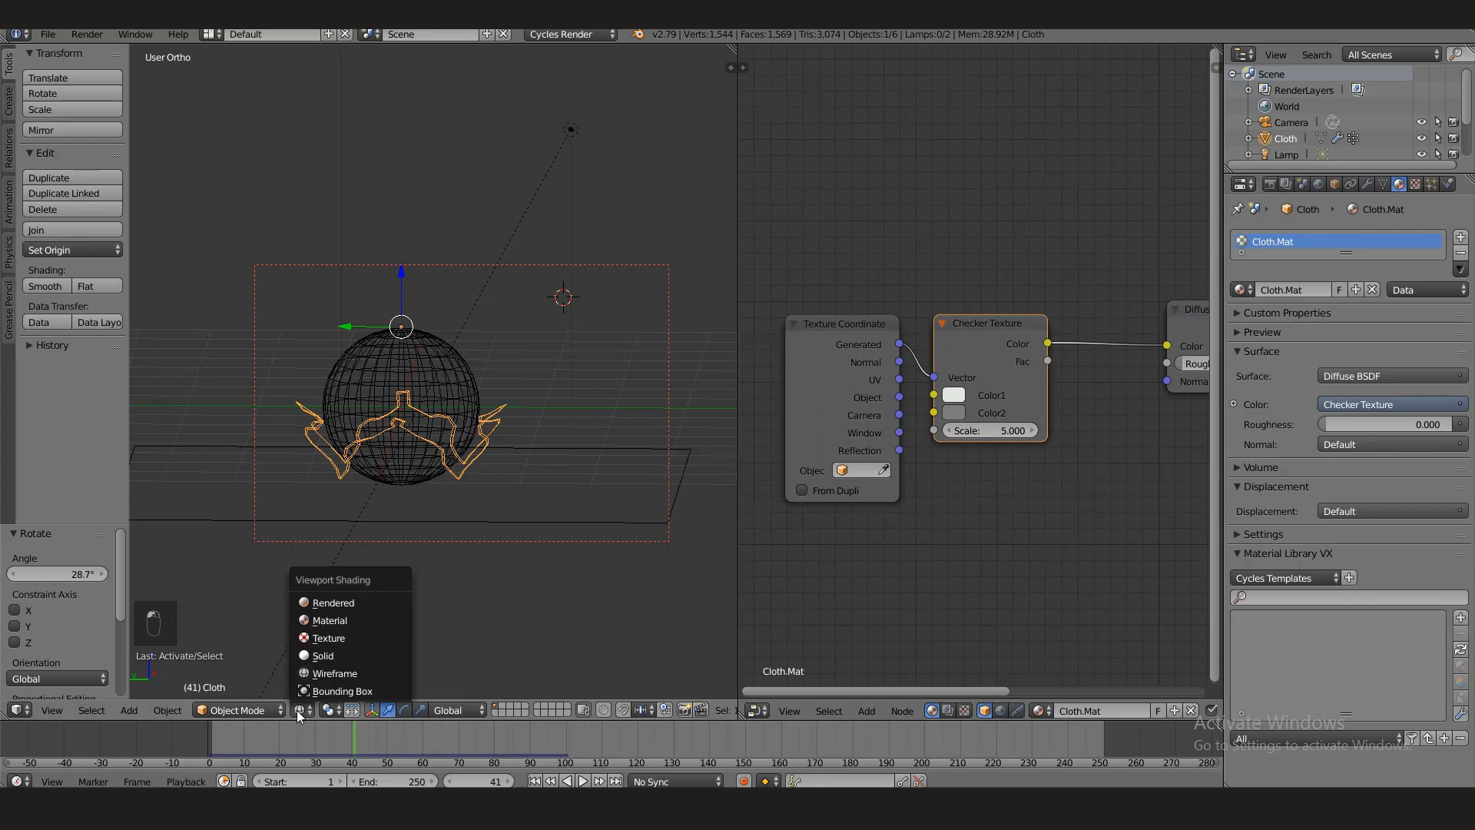
{"action": "left_click", "coordinate": [325, 620]}
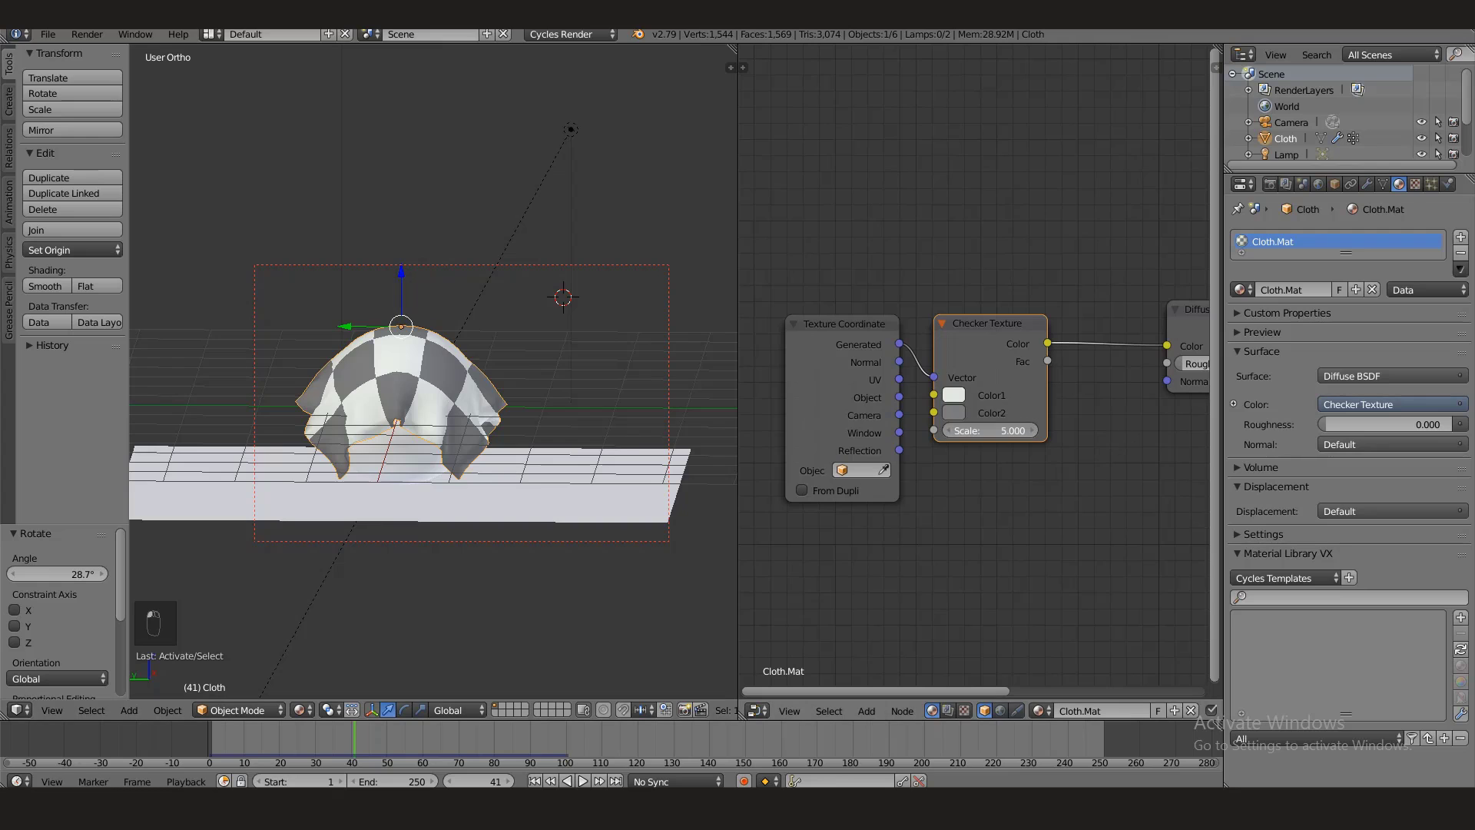
{"action": "left_click_drag", "start_coordinate": [992, 430], "coordinate": [1022, 431]}
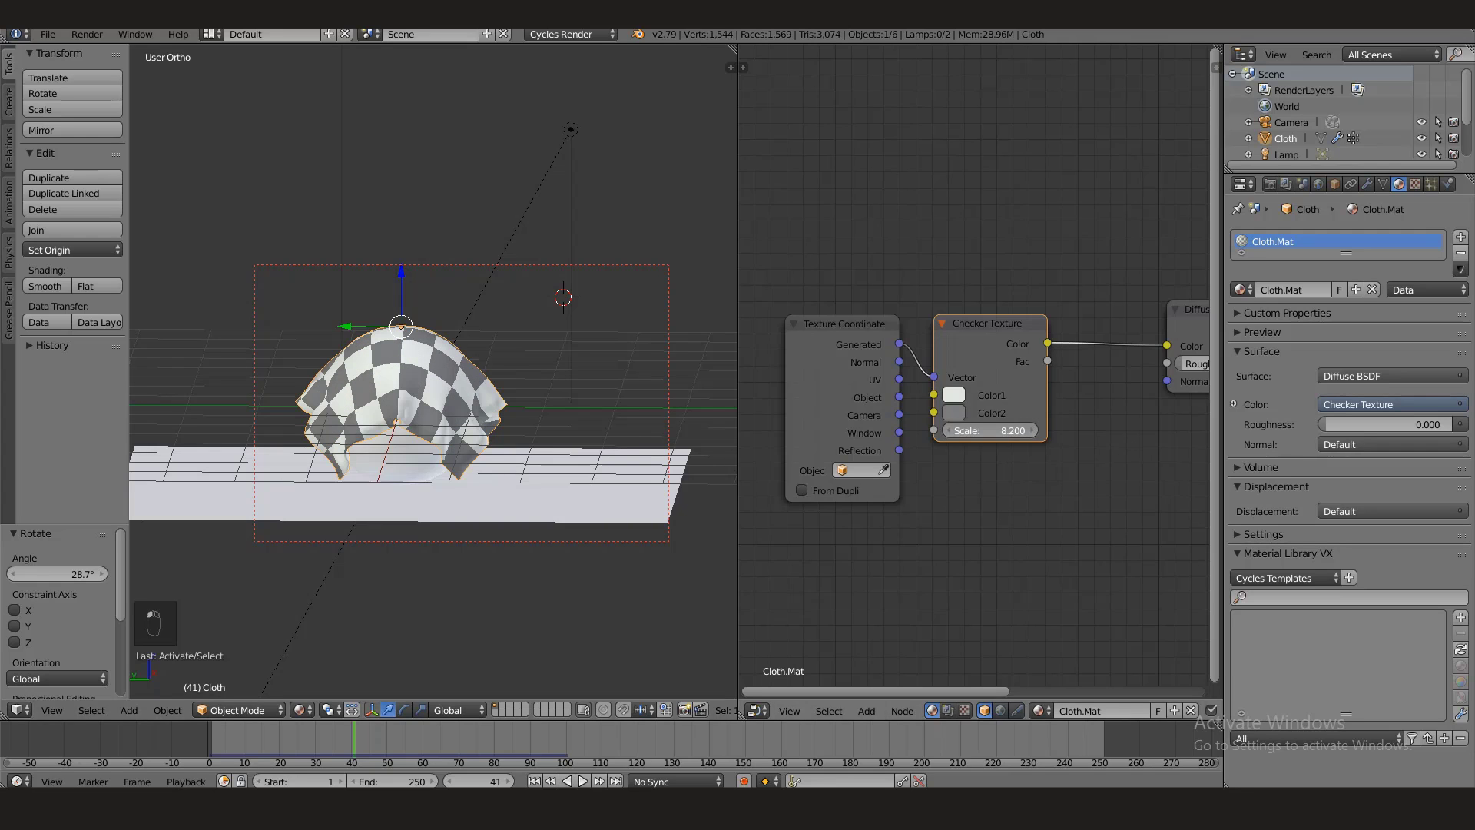
{"action": "left_click", "coordinate": [299, 710]}
{"action": "left_click", "coordinate": [335, 603]}
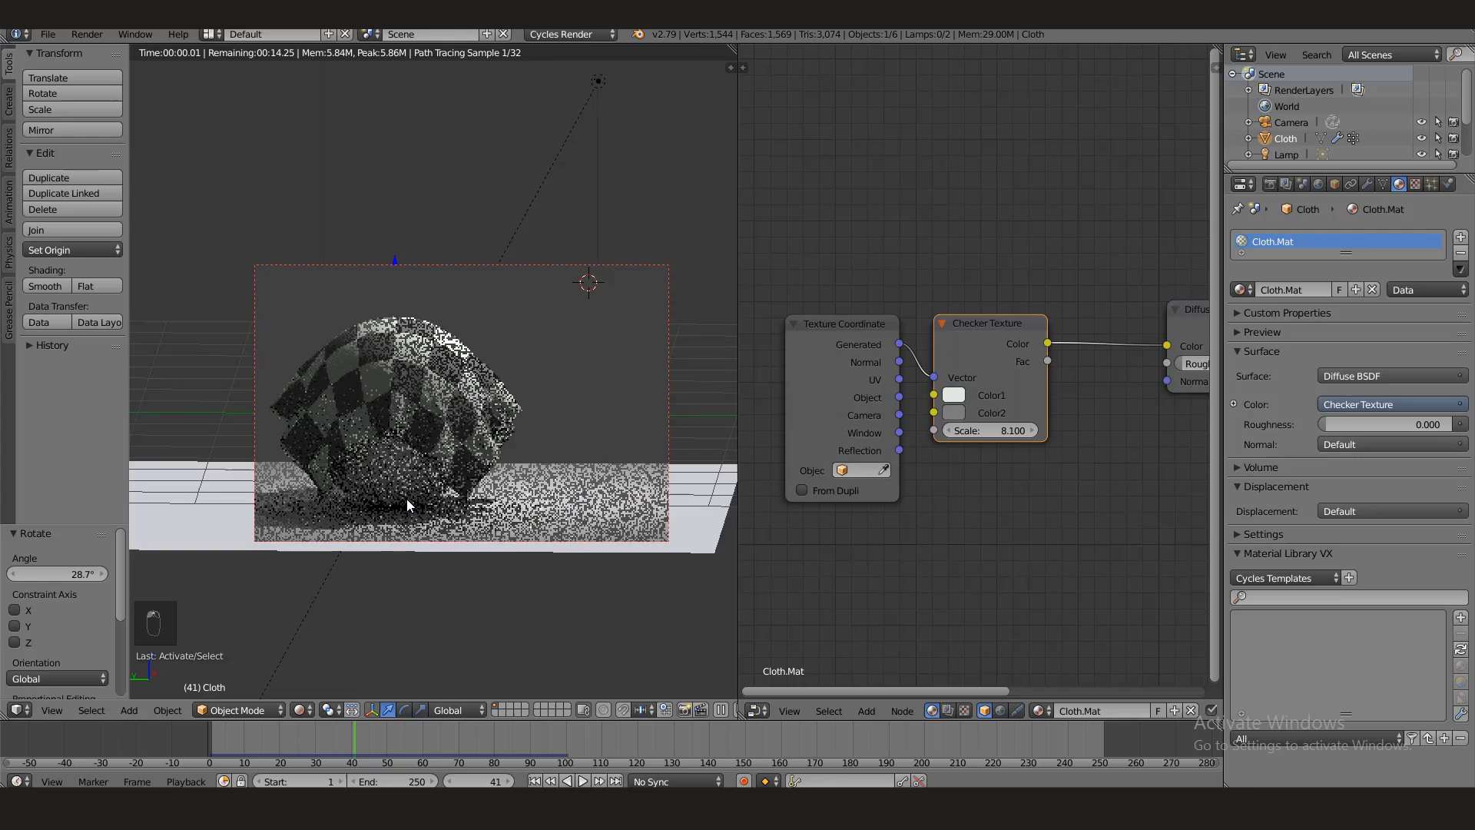
{"action": "middle_click_drag", "start_coordinate": [407, 499], "coordinate": [491, 403]}
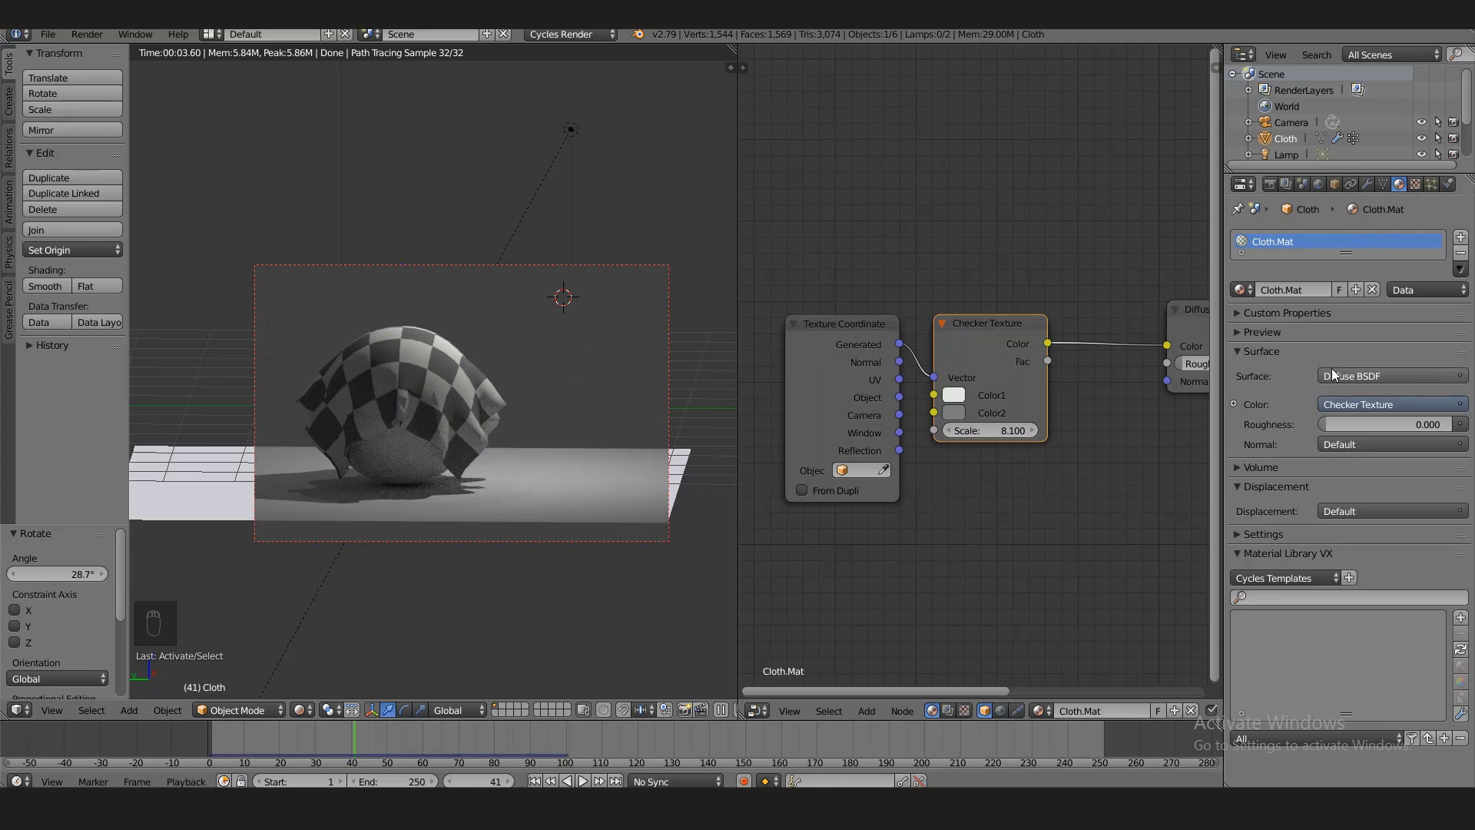
{"action": "left_click", "coordinate": [1362, 187]}
{"action": "left_click", "coordinate": [1368, 240]}
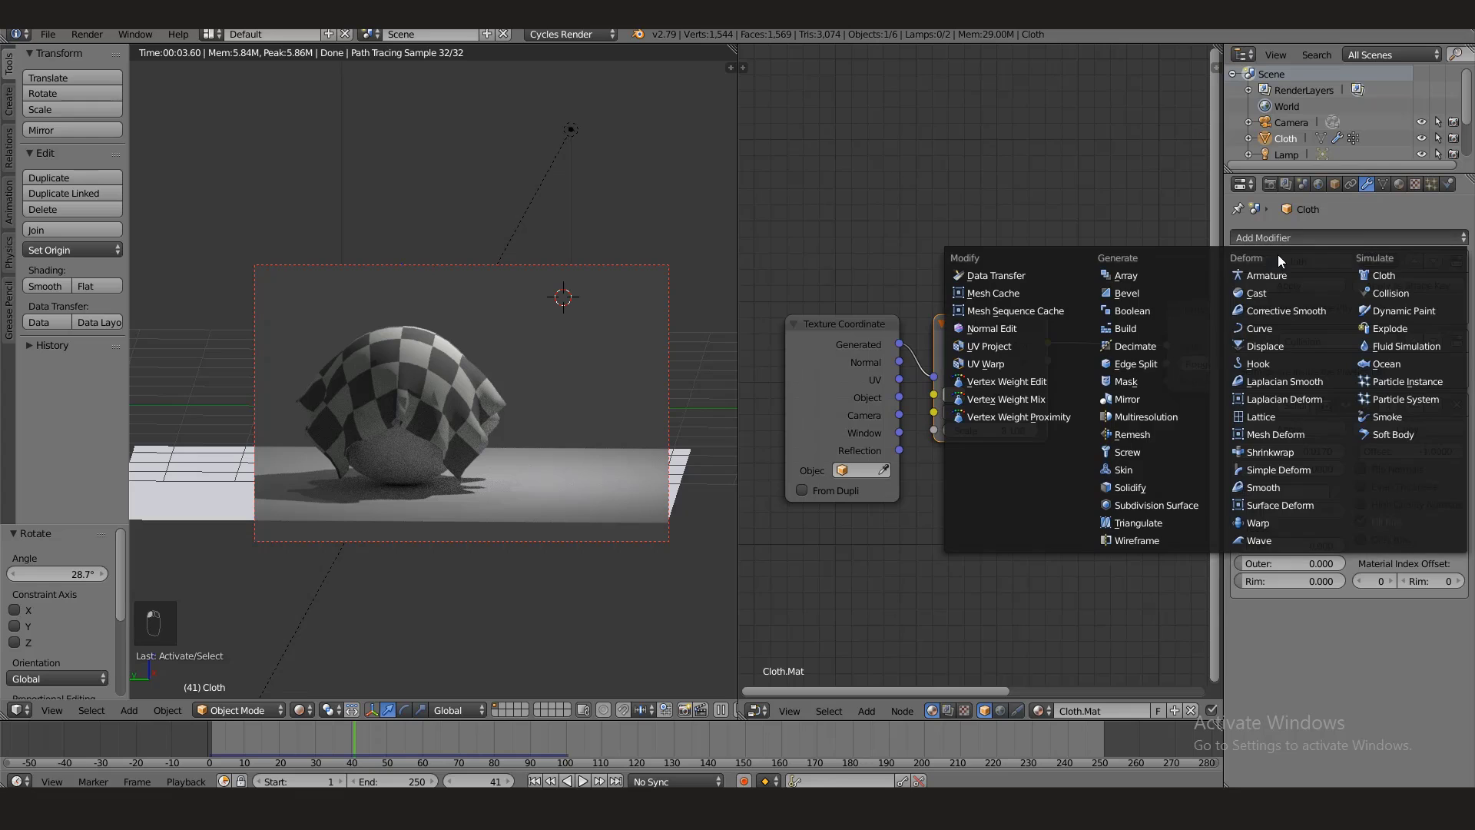
- Add a Subdivision Surface modifier to the cloth and inspect it, toggling perspective/orthographic view
{"action": "left_click", "coordinate": [1152, 503]}
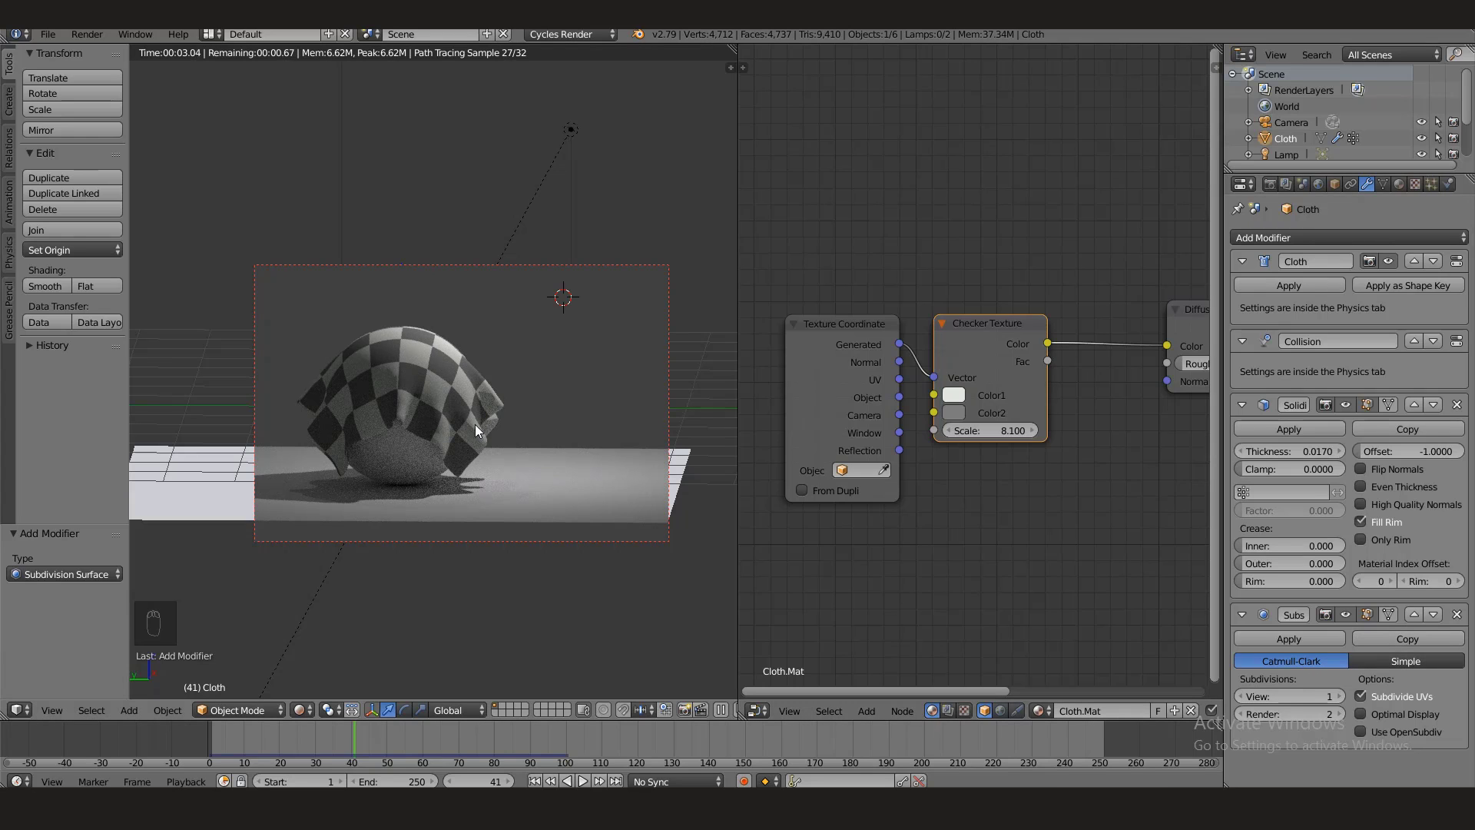
{"action": "middle_click_drag", "start_coordinate": [490, 426], "coordinate": [330, 461]}
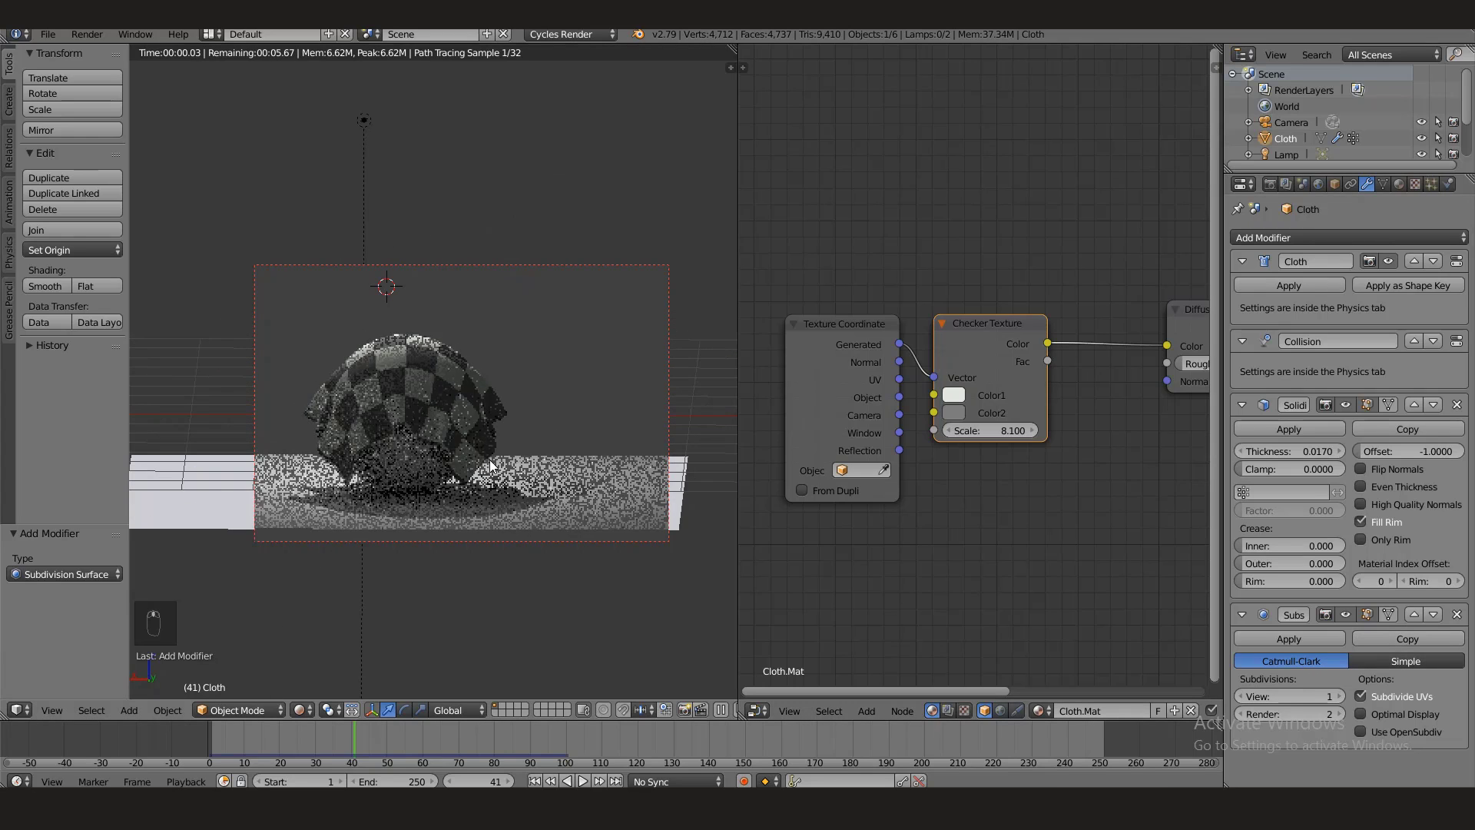
{"action": "middle_click_drag", "start_coordinate": [483, 464], "coordinate": [427, 450]}
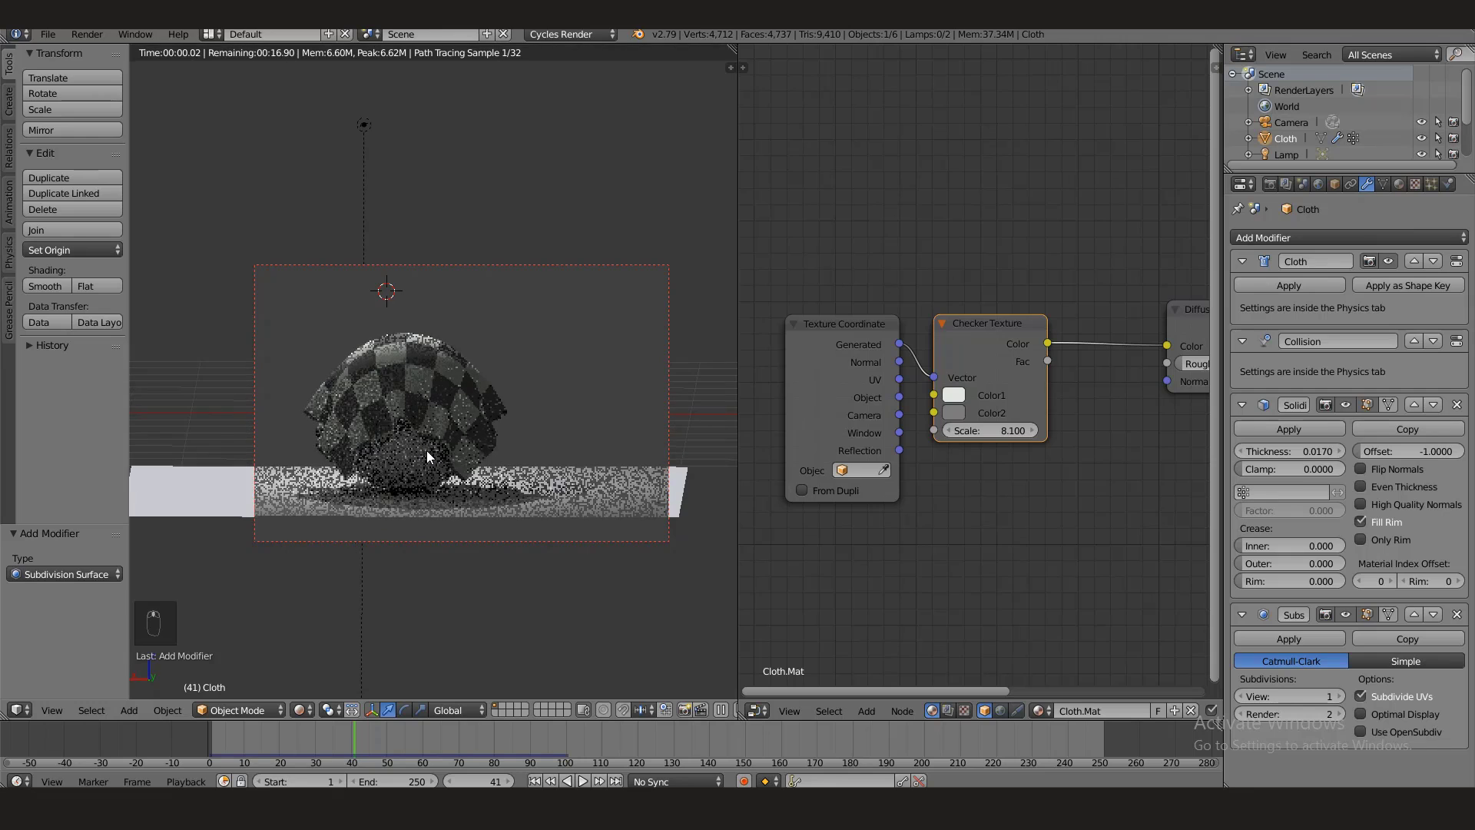
{"action": "middle_click_drag", "start_coordinate": [566, 482], "coordinate": [454, 429]}
{"action": "left_click", "coordinate": [67, 711]}
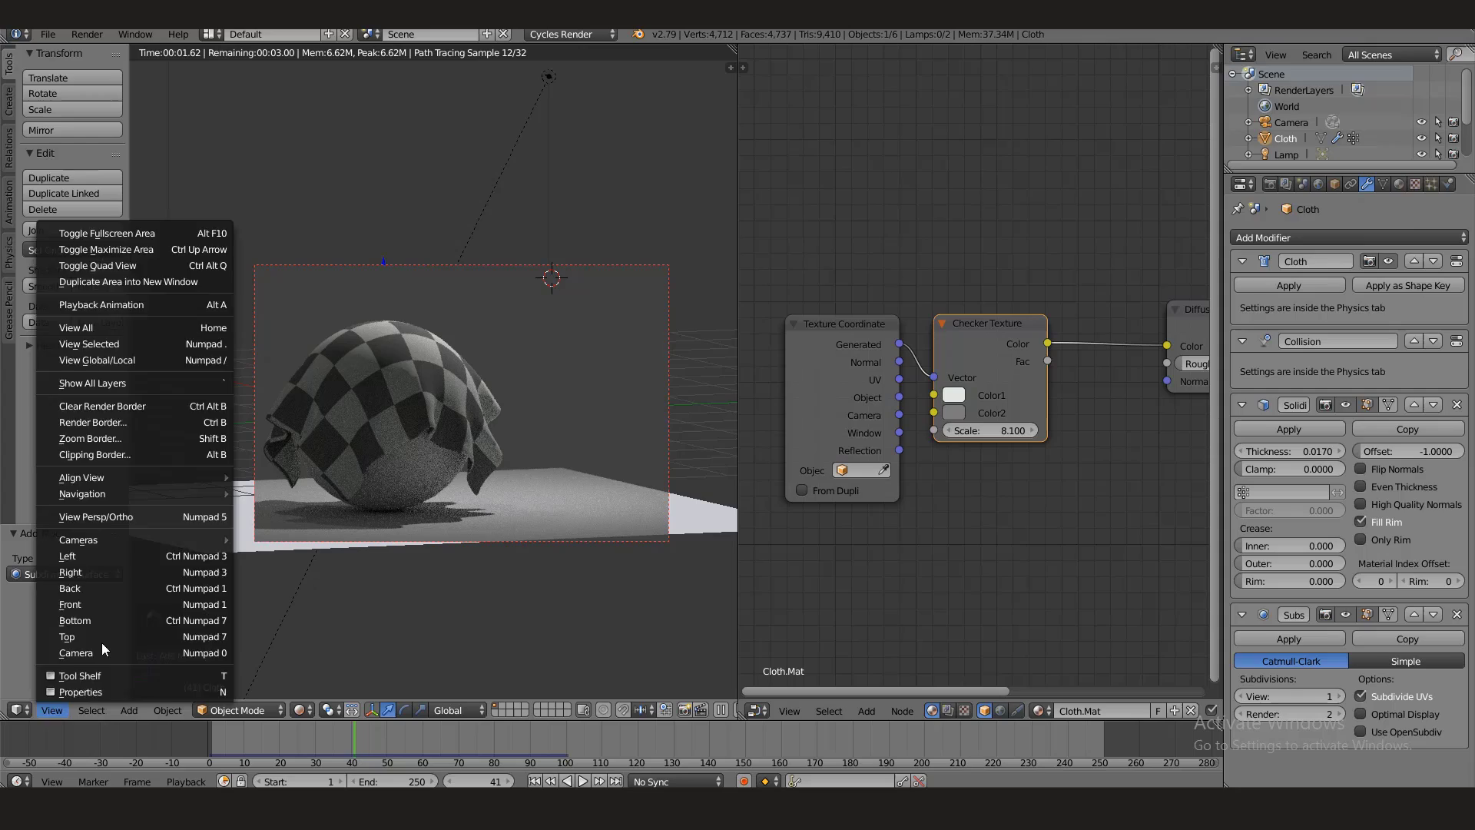
{"action": "left_click", "coordinate": [106, 515]}
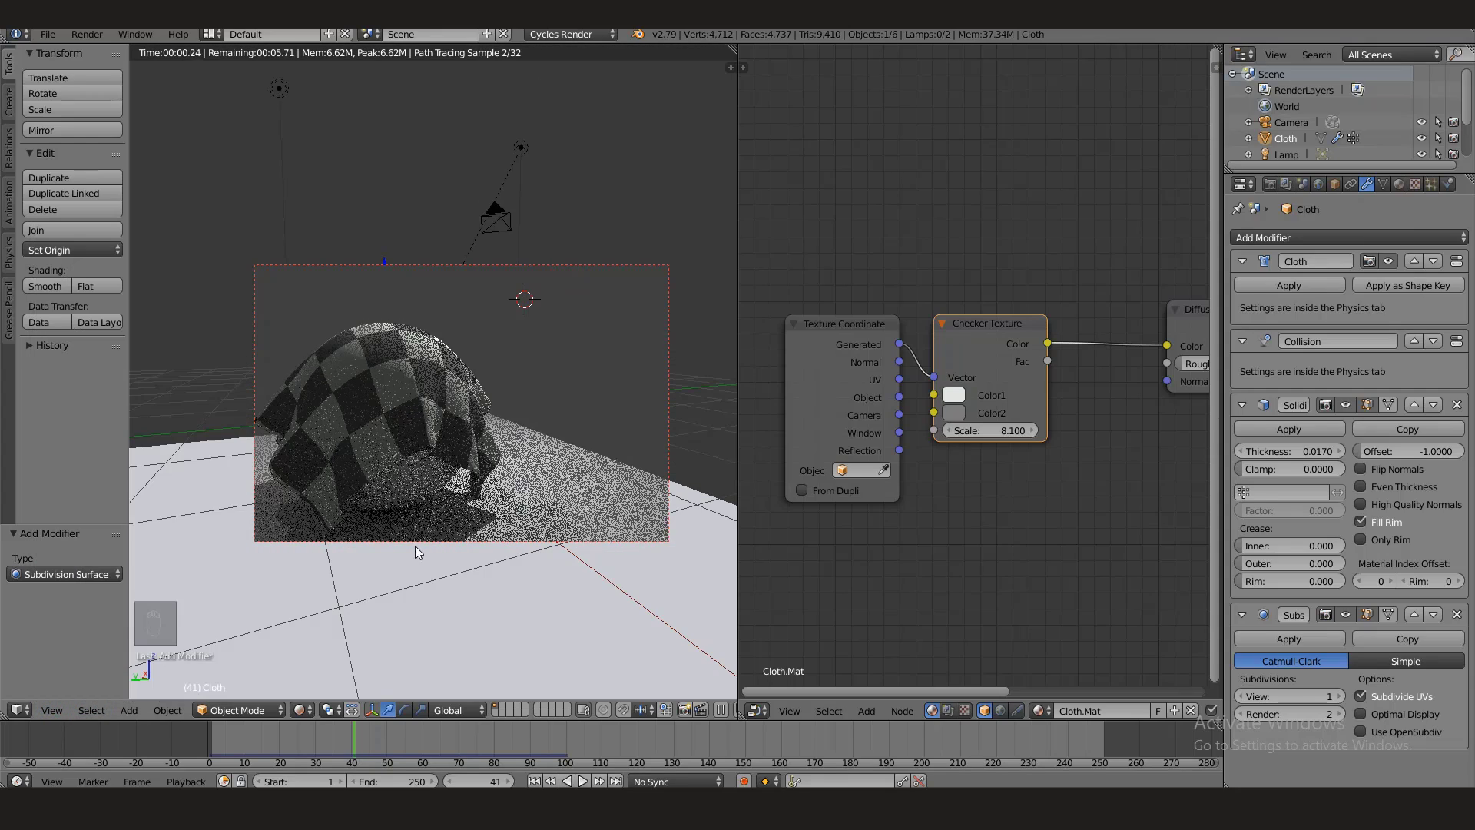
{"action": "middle_click_drag", "start_coordinate": [463, 544], "coordinate": [500, 461]}
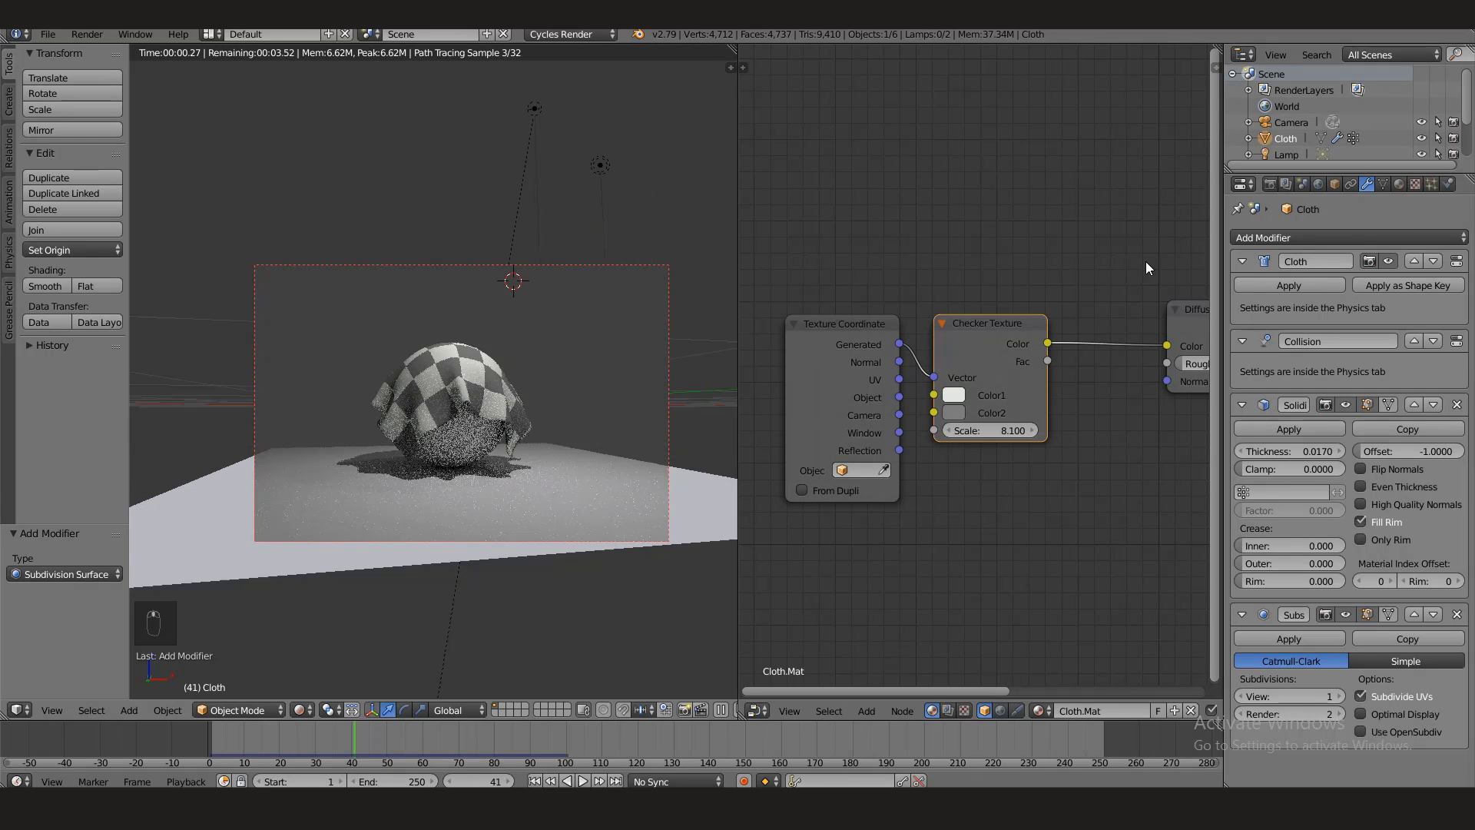
- Brighten the World background colour to light grey 0.861 and reframe the whole scene
{"action": "left_click", "coordinate": [1399, 185]}
{"action": "left_click", "coordinate": [1320, 185]}
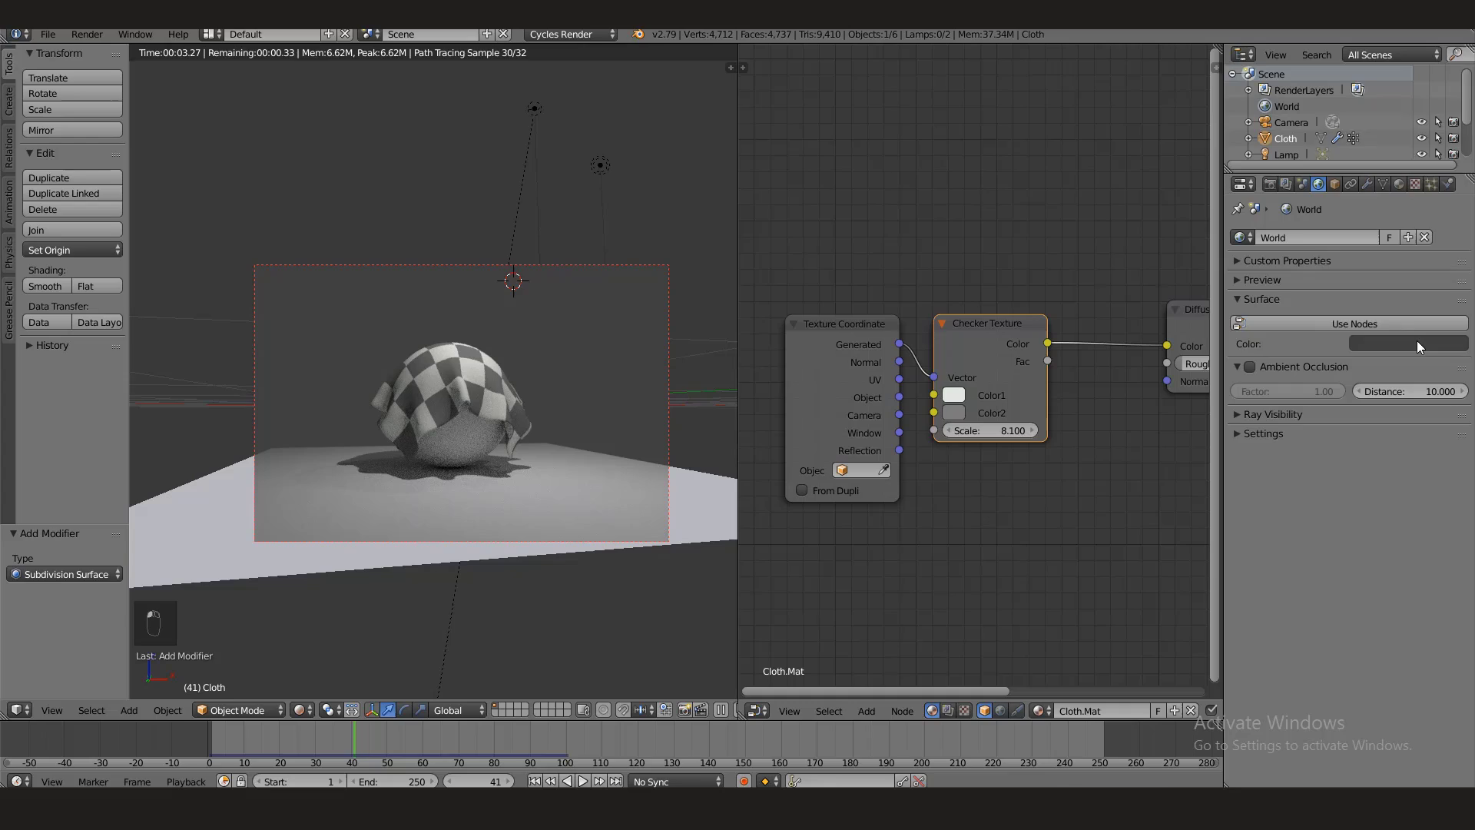
{"action": "left_click", "coordinate": [1420, 347]}
{"action": "left_click_drag", "start_coordinate": [1454, 209], "coordinate": [1454, 134]}
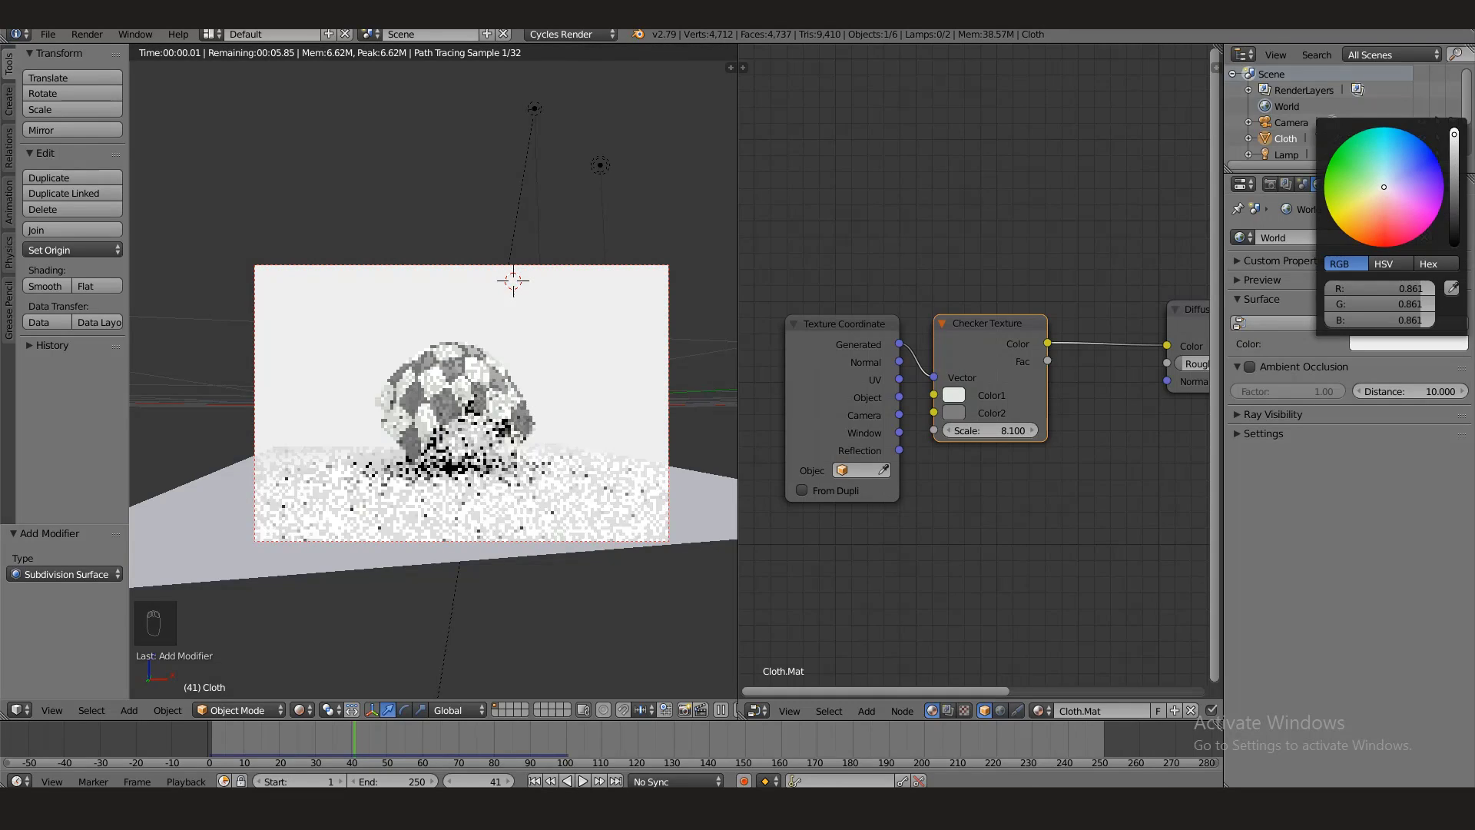
{"action": "mouse_move", "coordinate": [581, 427]}
{"action": "middle_mouse_down"}
{"action": "mouse_move", "coordinate": [544, 416]}
{"action": "mouse_move", "coordinate": [557, 434]}
{"action": "middle_mouse_up"}
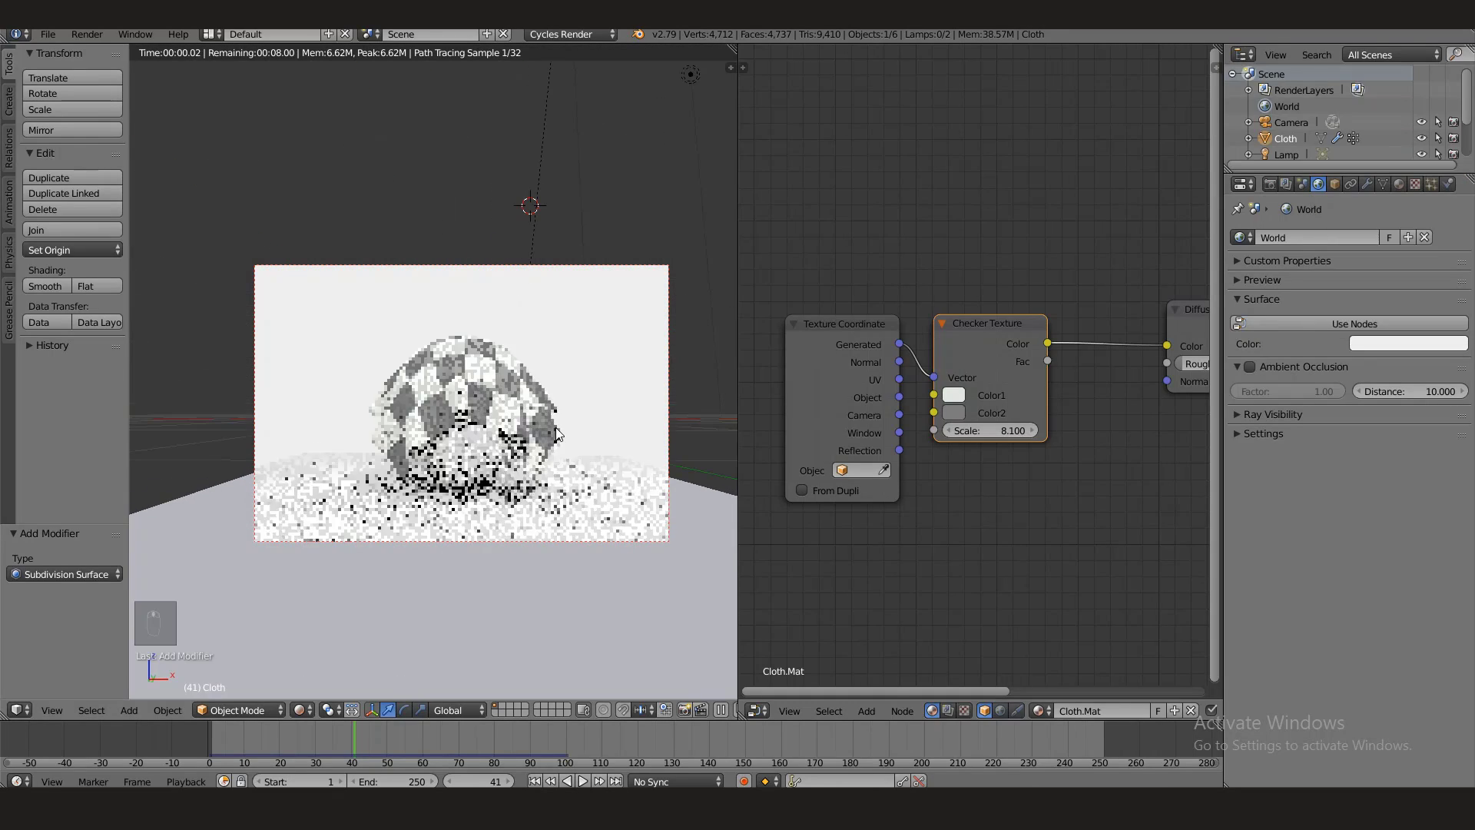
{"action": "middle_click_drag", "start_coordinate": [555, 551], "coordinate": [555, 541]}
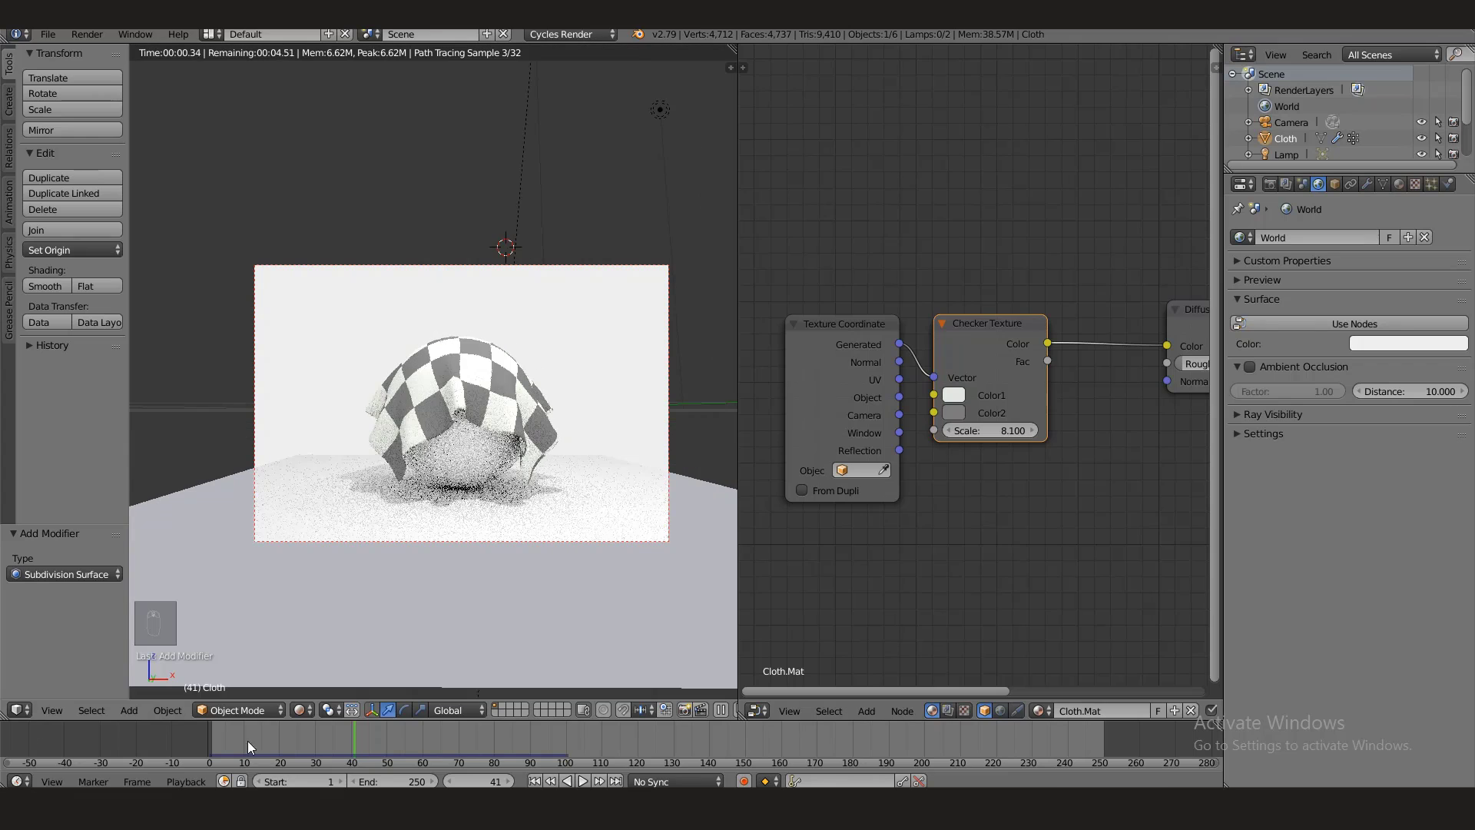